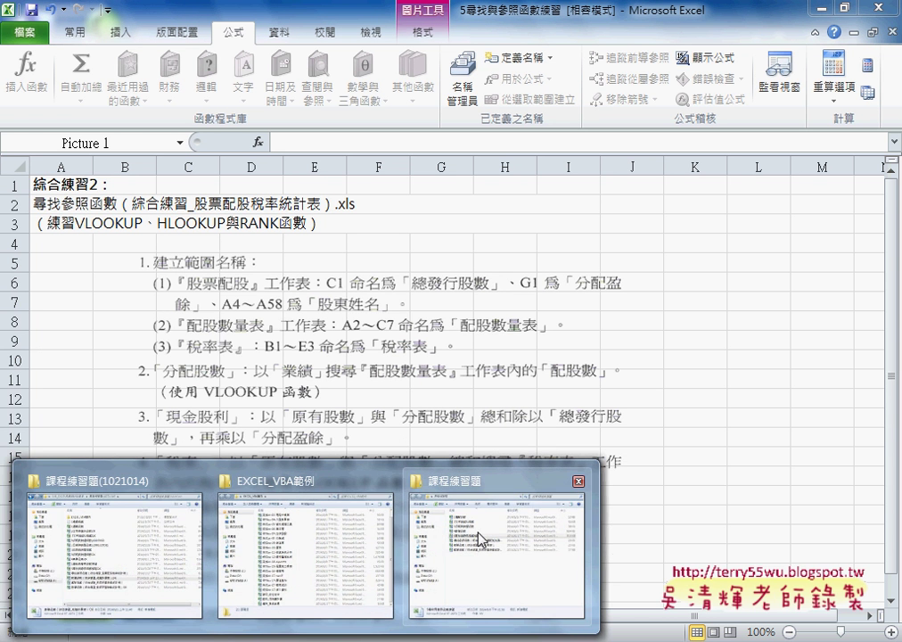
Step: Open the 尋找參照函數(綜合練習_股票配股稅率統計表) workbook and enable editing
{"action": "left_click", "coordinate": [479, 533]}
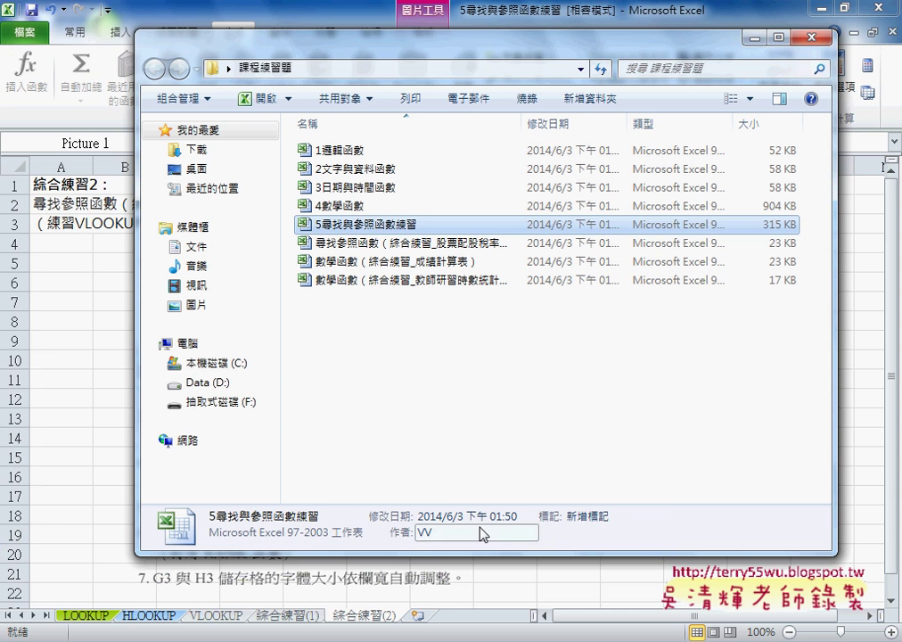
{"action": "left_click", "coordinate": [439, 248]}
{"action": "double_click", "coordinate": [449, 249]}
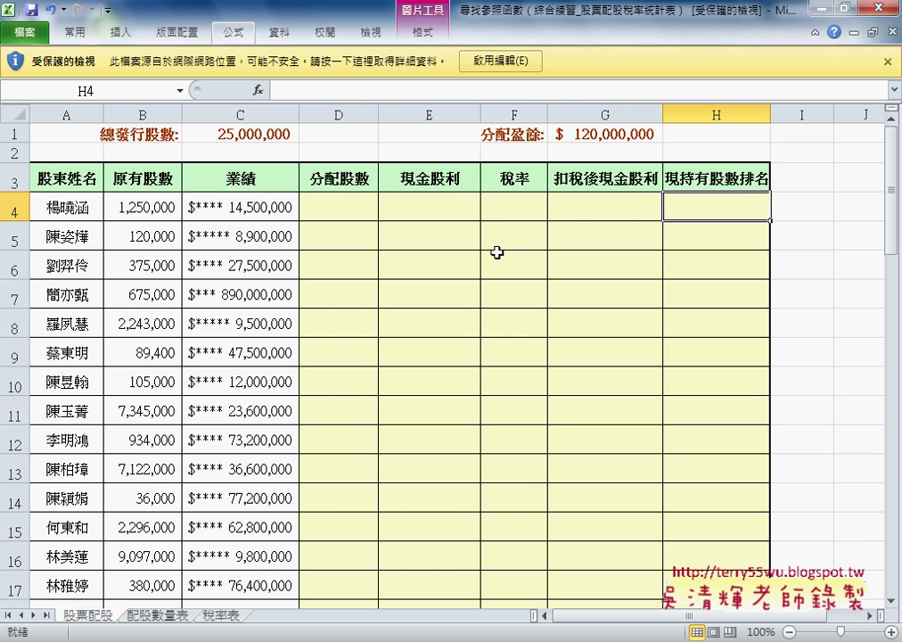
{"action": "left_click", "coordinate": [499, 60]}
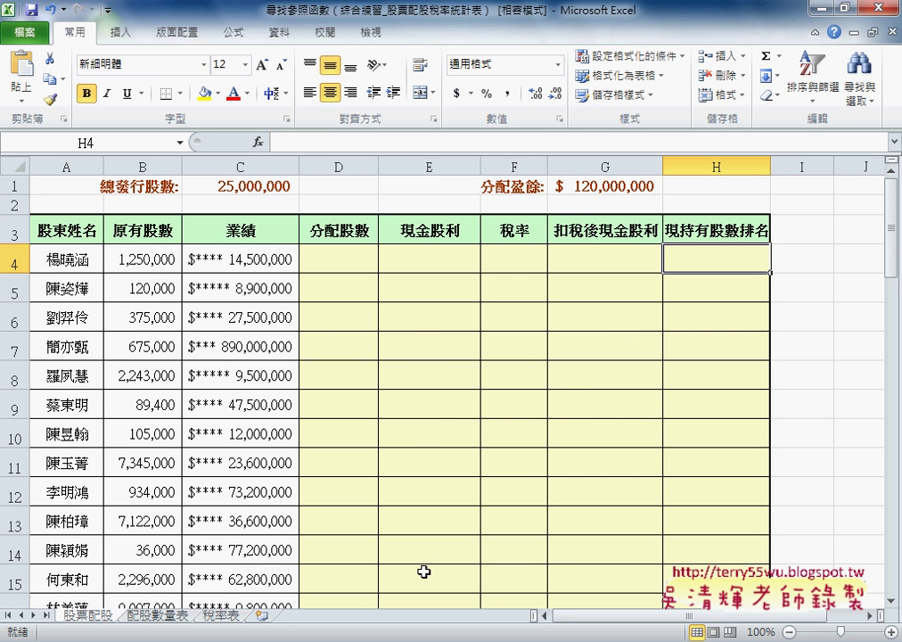
{"action": "left_click", "coordinate": [239, 34]}
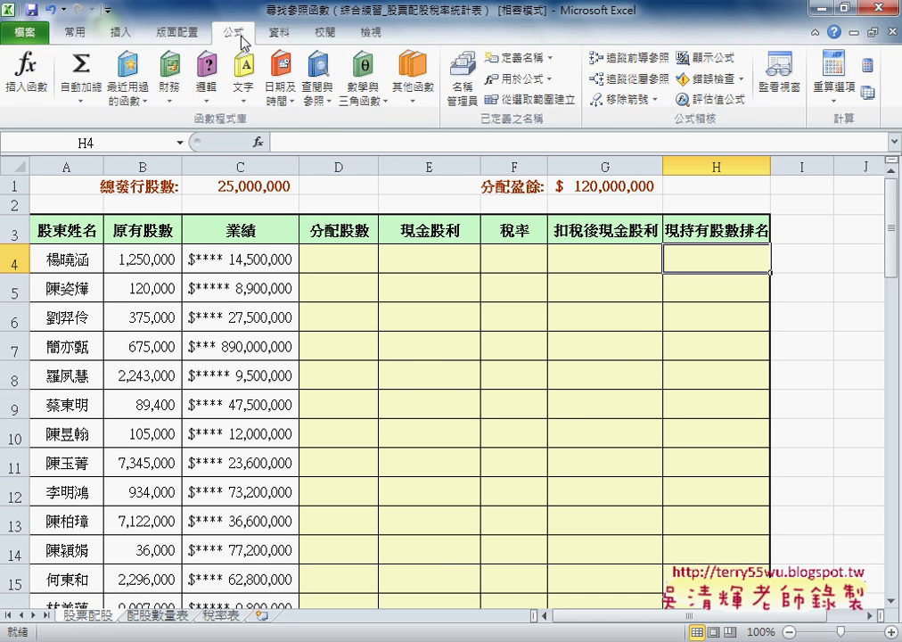
{"action": "left_click", "coordinate": [464, 89]}
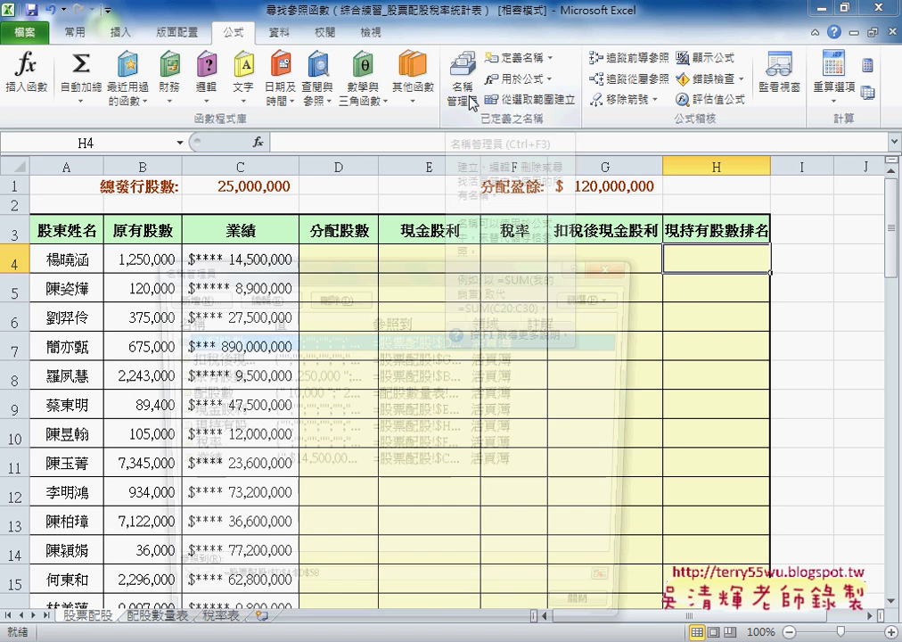
{"action": "left_click_drag", "start_coordinate": [285, 276], "coordinate": [328, 278]}
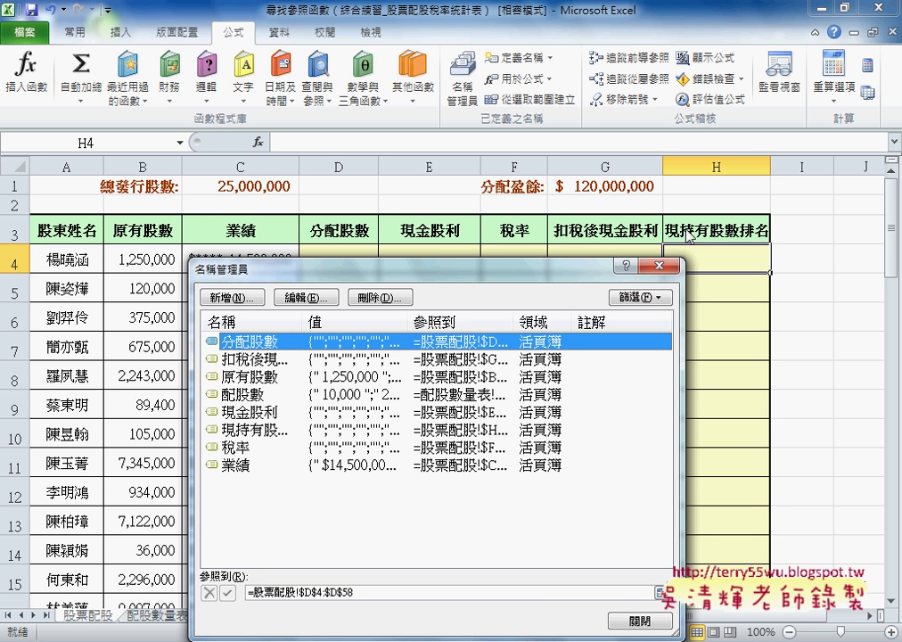
{"action": "left_click_drag", "start_coordinate": [434, 271], "coordinate": [407, 234]}
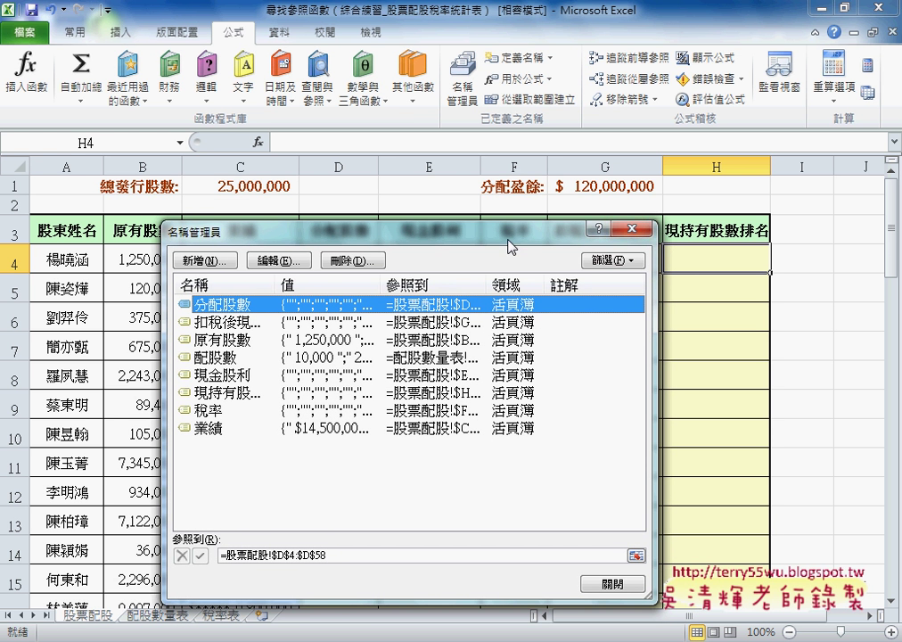
{"action": "key", "text": "Escape"}
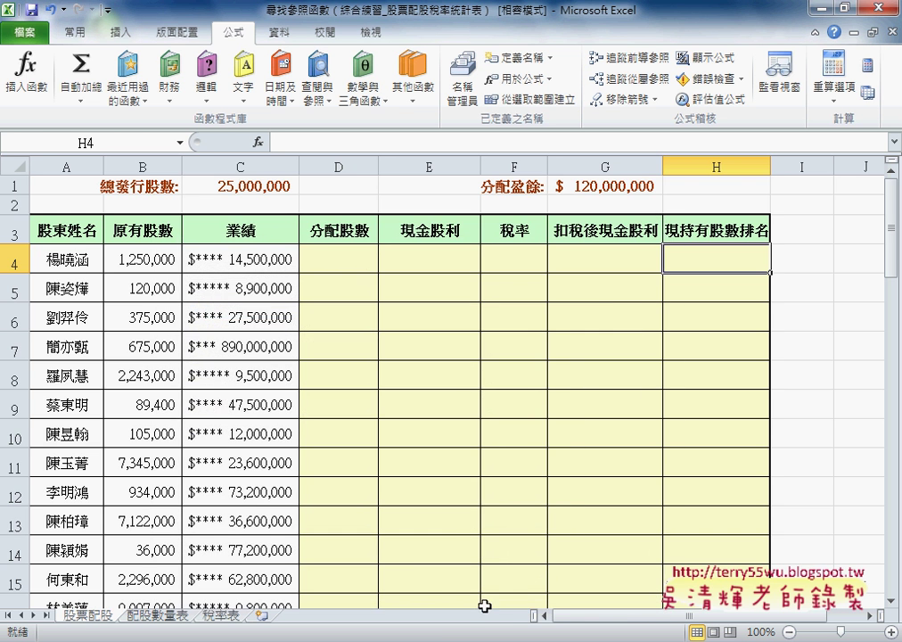
{"action": "mouse_move", "coordinate": [54, 233]}
{"action": "left_mouse_down"}
{"action": "mouse_move", "coordinate": [674, 452]}
{"action": "mouse_move", "coordinate": [724, 484]}
{"action": "mouse_move", "coordinate": [704, 562]}
{"action": "left_mouse_up"}
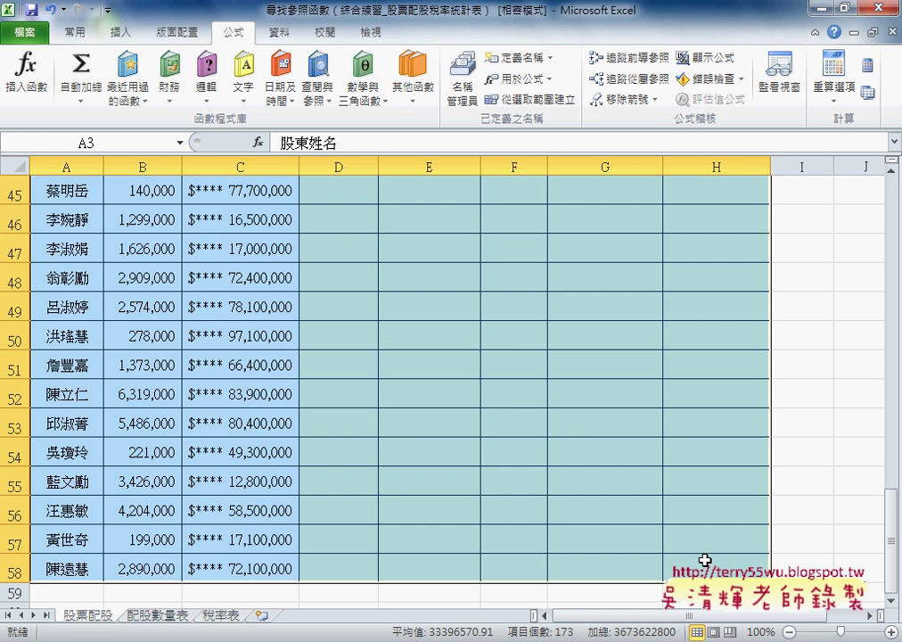
Step: Try Create from Selection with only Top row, cancel it, and switch to the 5尋找與參照函數練習 workbook
{"action": "left_click", "coordinate": [526, 105]}
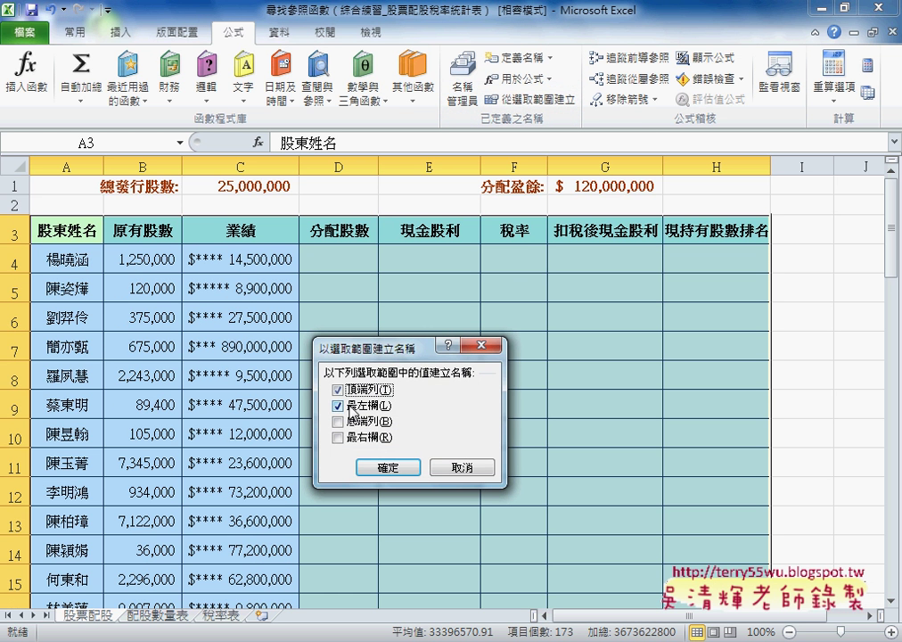
{"action": "left_click", "coordinate": [350, 407]}
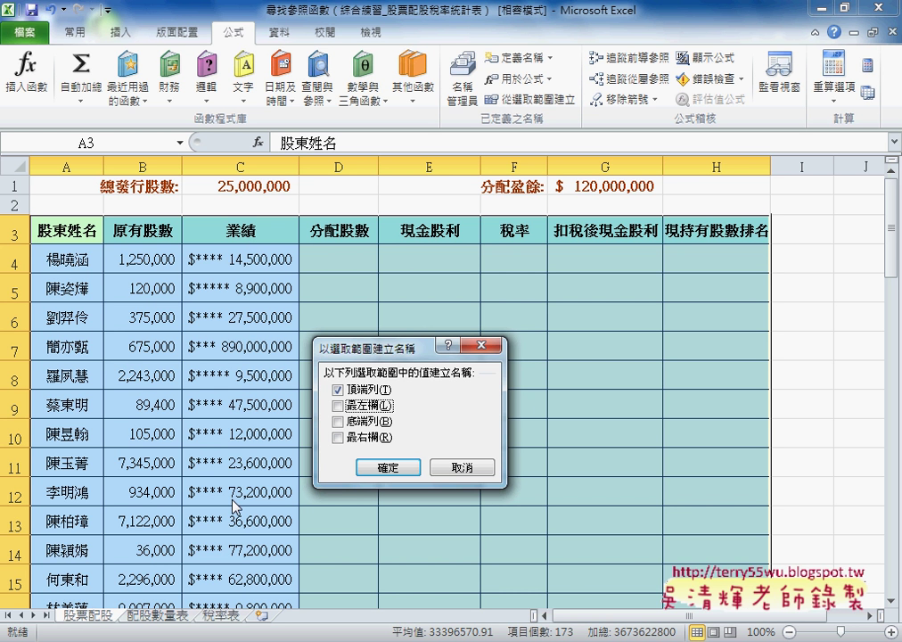
{"action": "left_click", "coordinate": [463, 468]}
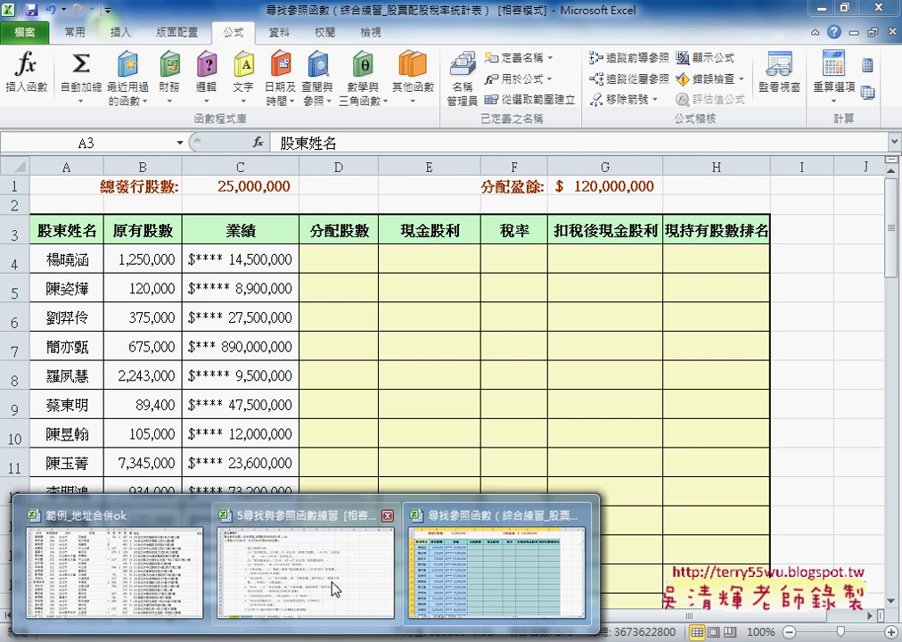
{"action": "left_click", "coordinate": [330, 575]}
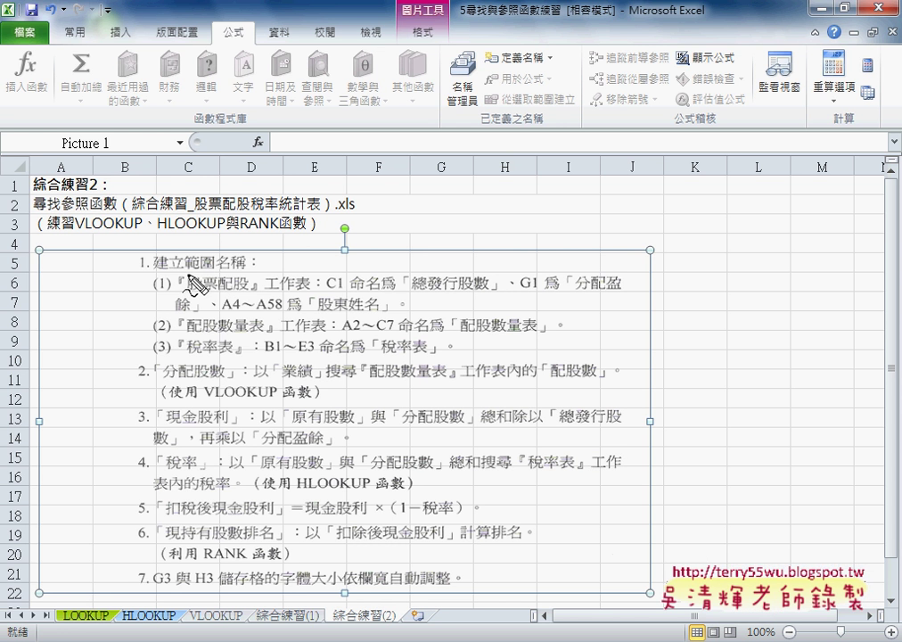
{"action": "left_click_drag", "start_coordinate": [187, 274], "coordinate": [236, 275]}
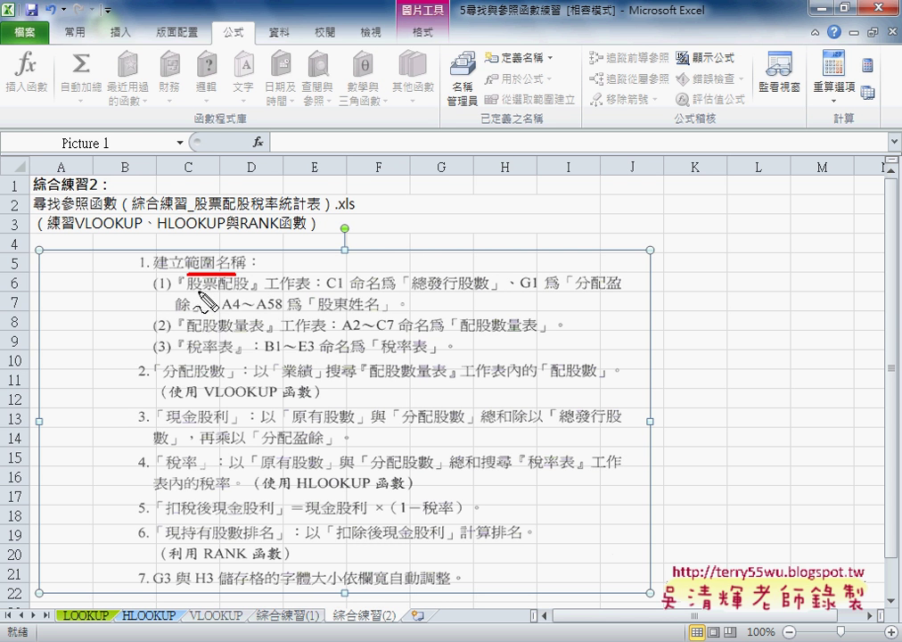
{"action": "left_click_drag", "start_coordinate": [194, 291], "coordinate": [248, 290]}
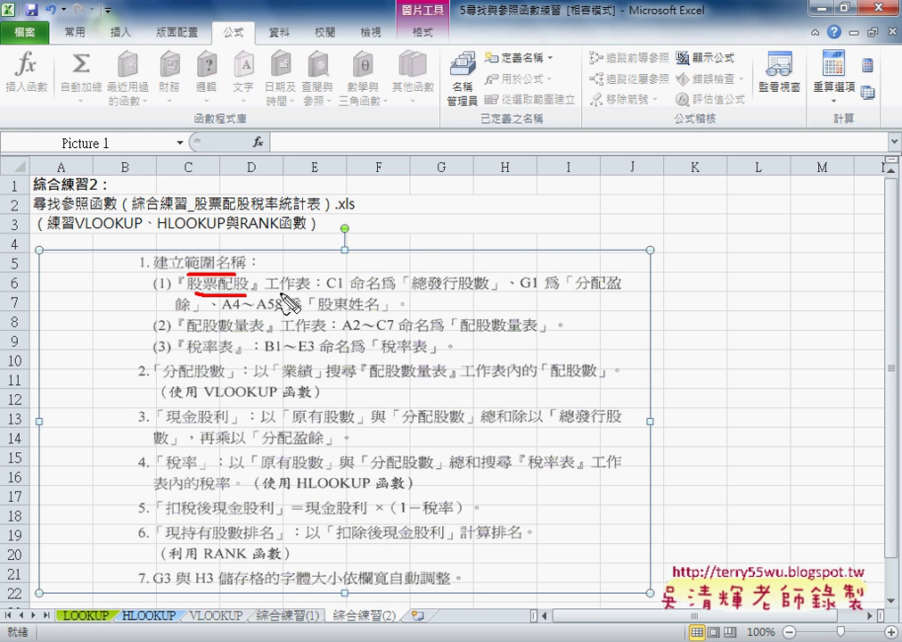
{"action": "mouse_move", "coordinate": [350, 267]}
{"action": "left_mouse_down"}
{"action": "mouse_move", "coordinate": [325, 284]}
{"action": "mouse_move", "coordinate": [351, 268]}
{"action": "left_mouse_up"}
{"action": "left_click_drag", "start_coordinate": [423, 292], "coordinate": [496, 291]}
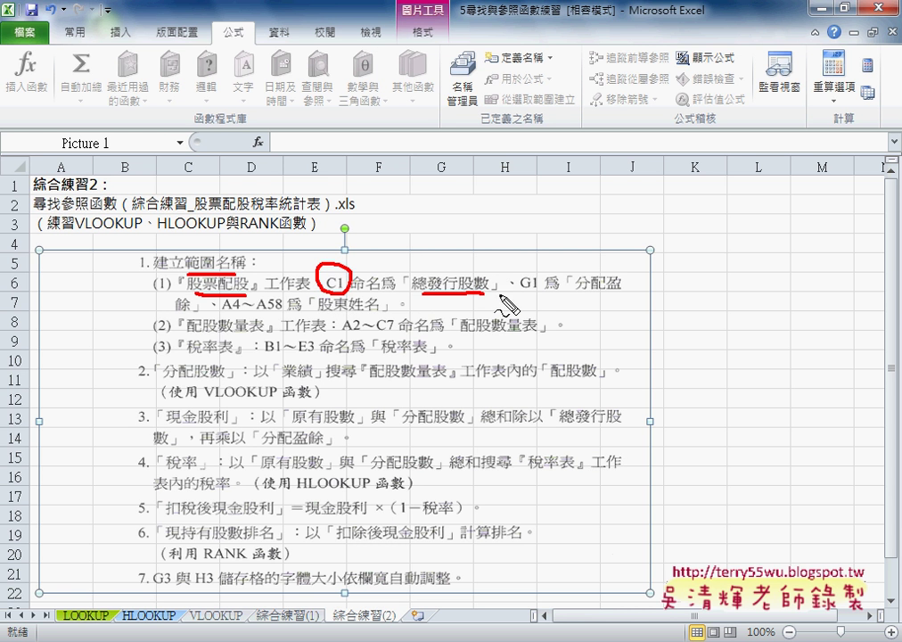
{"action": "mouse_move", "coordinate": [546, 273]}
{"action": "left_mouse_down"}
{"action": "mouse_move", "coordinate": [517, 289]}
{"action": "mouse_move", "coordinate": [533, 297]}
{"action": "left_mouse_up"}
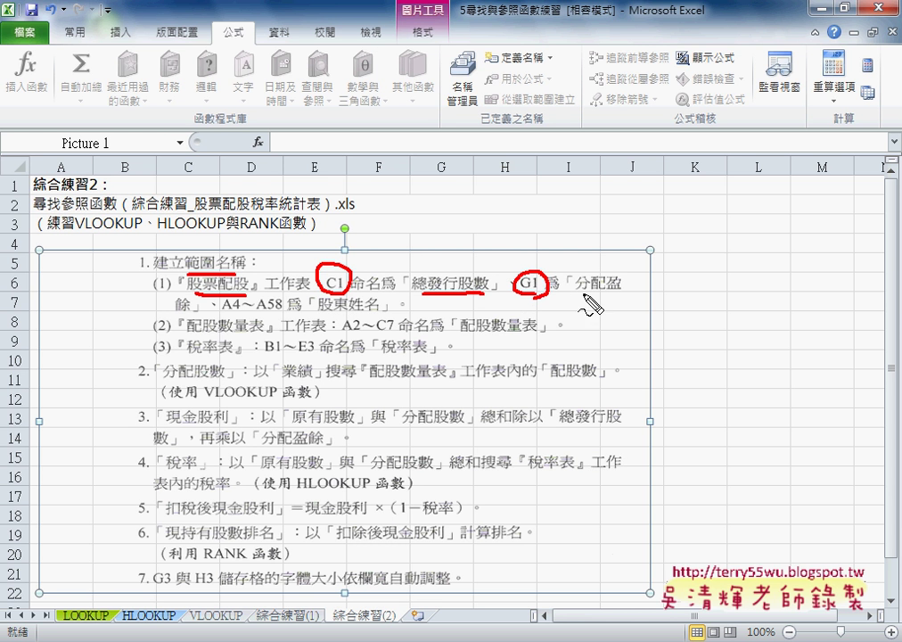
{"action": "left_click_drag", "start_coordinate": [222, 312], "coordinate": [379, 311]}
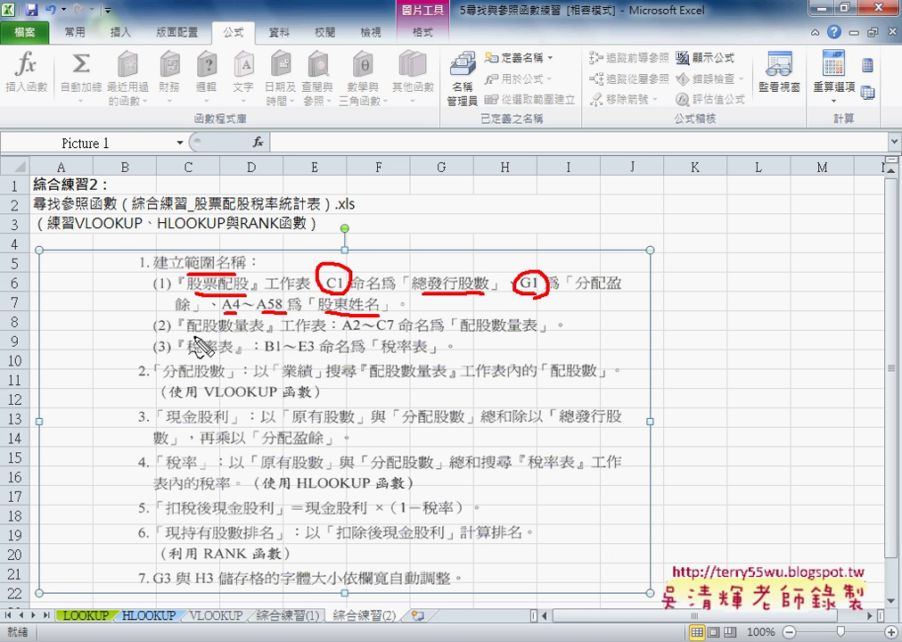
{"action": "left_click_drag", "start_coordinate": [193, 336], "coordinate": [256, 336]}
{"action": "mouse_move", "coordinate": [343, 336]}
{"action": "left_mouse_down"}
{"action": "mouse_move", "coordinate": [403, 336]}
{"action": "mouse_move", "coordinate": [406, 319]}
{"action": "left_mouse_up"}
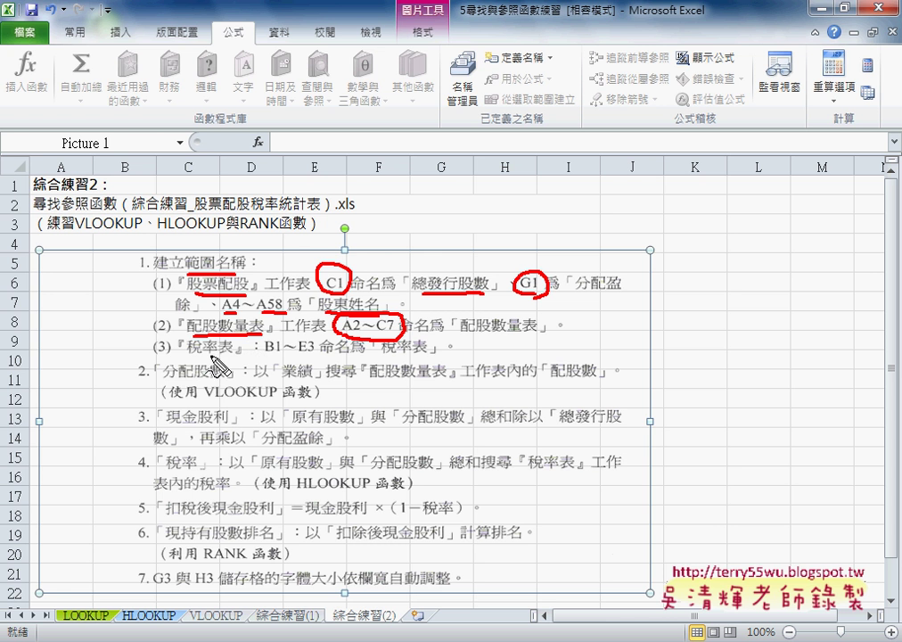
{"action": "mouse_move", "coordinate": [265, 366]}
{"action": "left_mouse_down"}
{"action": "mouse_move", "coordinate": [318, 353]}
{"action": "mouse_move", "coordinate": [290, 337]}
{"action": "mouse_move", "coordinate": [256, 355]}
{"action": "left_mouse_up"}
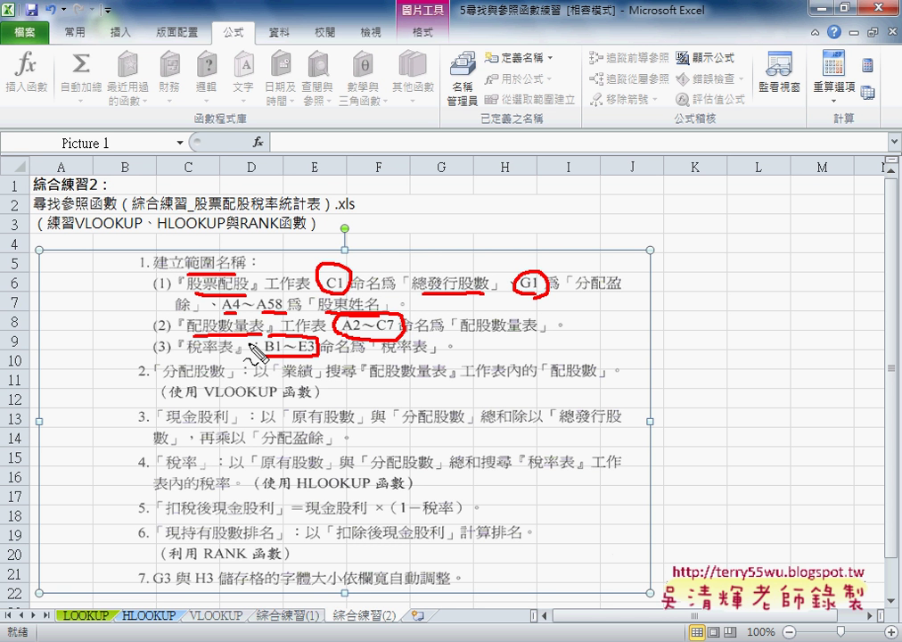
{"action": "key", "text": "Escape"}
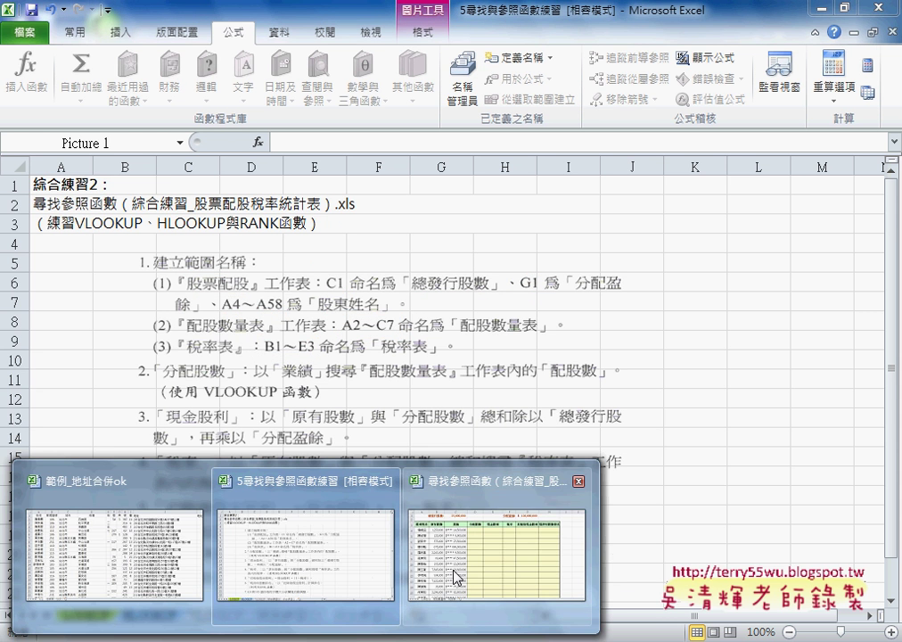
Step: Back in the stock workbook, define the name 總發行股數 for cell C1
{"action": "left_click", "coordinate": [456, 578]}
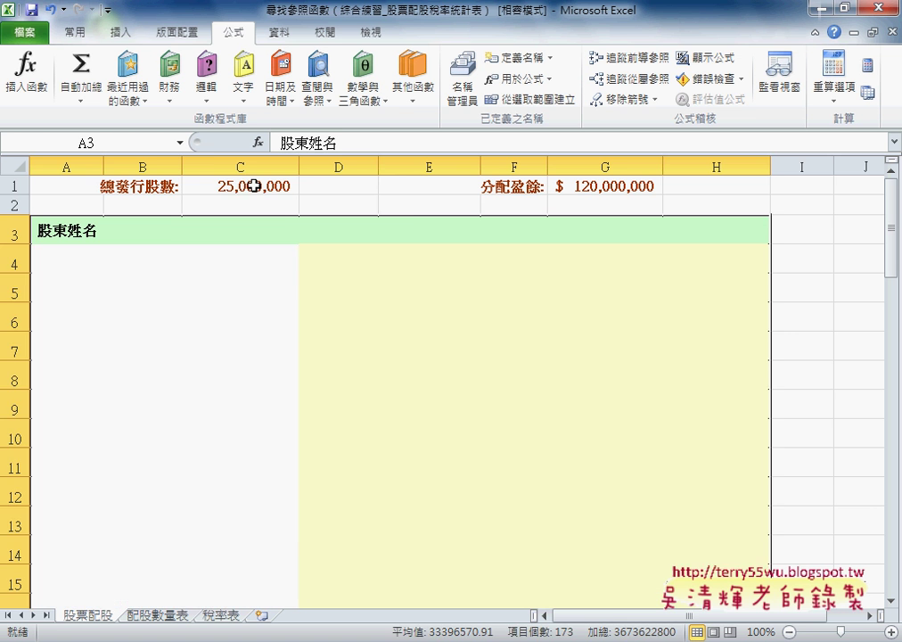
{"action": "left_click", "coordinate": [254, 186]}
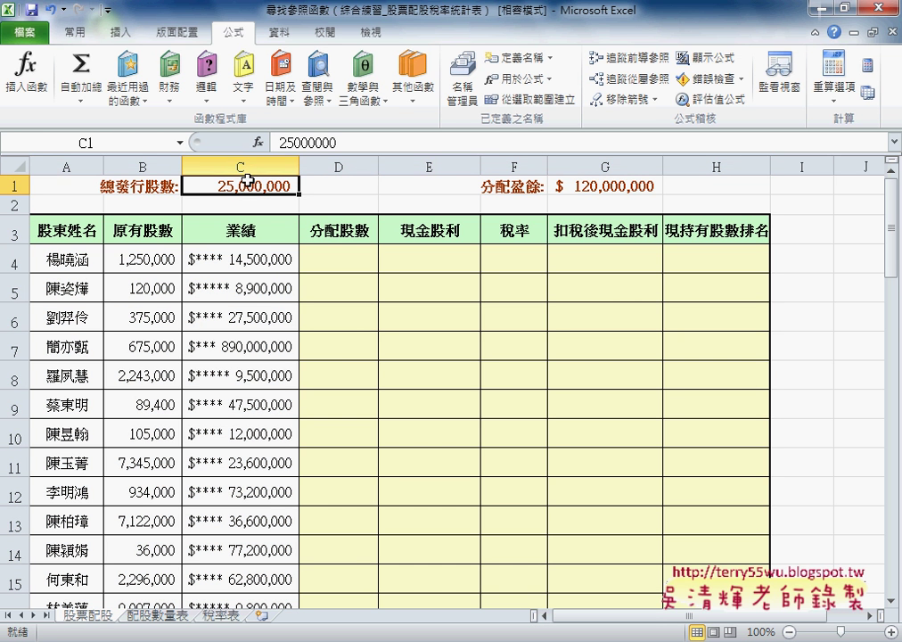
{"action": "left_click", "coordinate": [525, 63]}
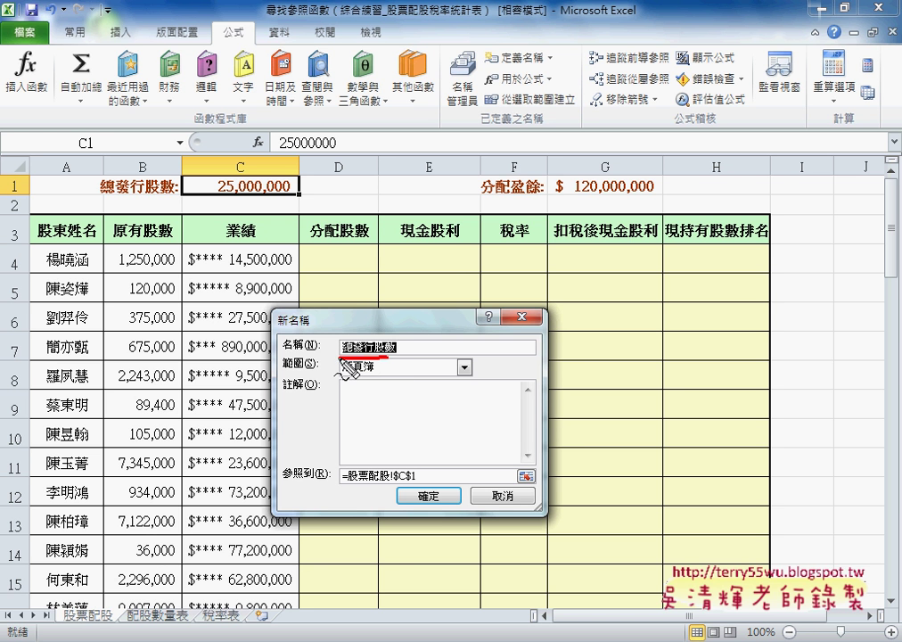
{"action": "mouse_move", "coordinate": [339, 356]}
{"action": "left_mouse_down"}
{"action": "mouse_move", "coordinate": [402, 340]}
{"action": "mouse_move", "coordinate": [342, 341]}
{"action": "mouse_move", "coordinate": [285, 214]}
{"action": "mouse_move", "coordinate": [294, 204]}
{"action": "left_mouse_up"}
{"action": "mouse_move", "coordinate": [183, 200]}
{"action": "left_mouse_down"}
{"action": "mouse_move", "coordinate": [90, 159]}
{"action": "mouse_move", "coordinate": [176, 189]}
{"action": "left_mouse_up"}
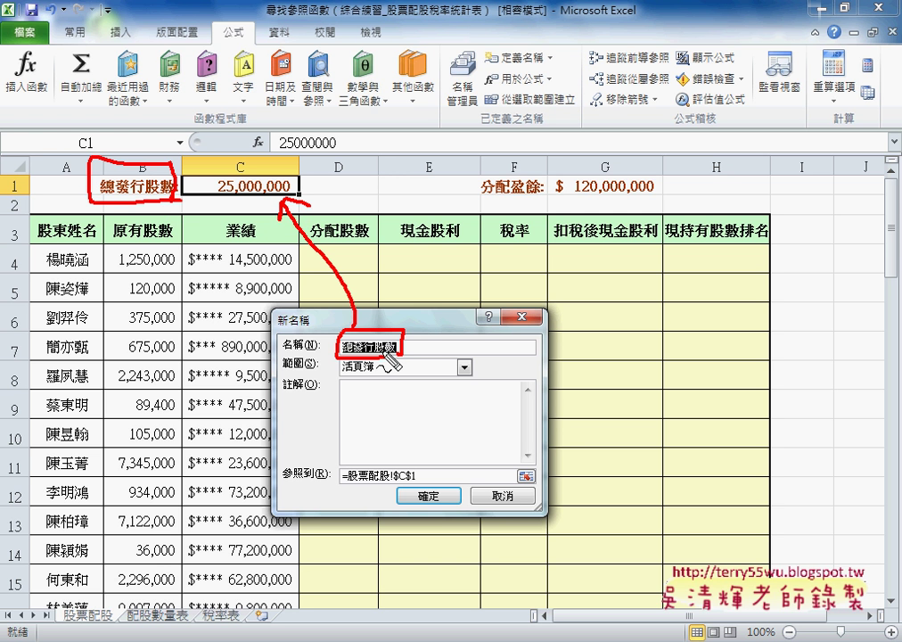
{"action": "key", "text": "Escape"}
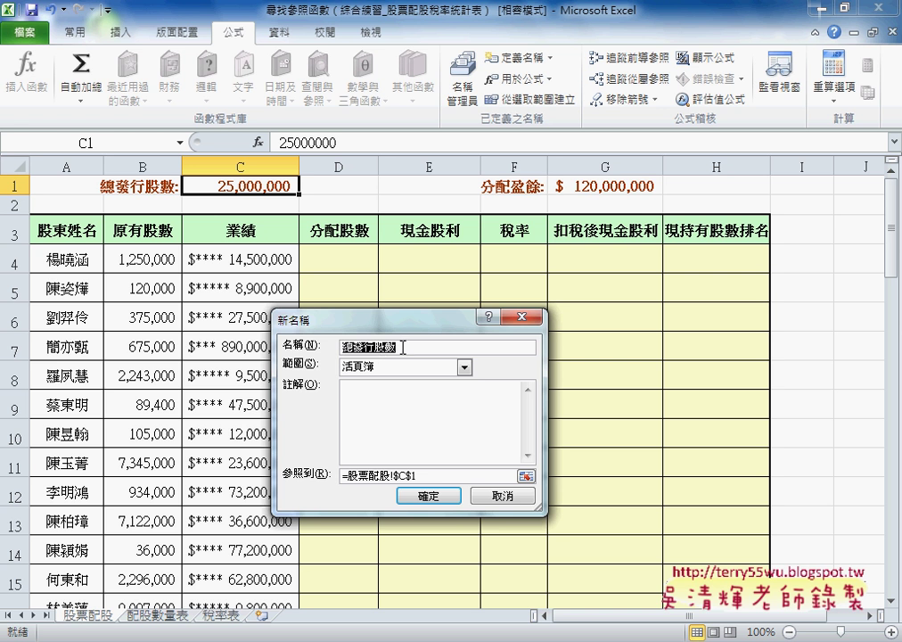
{"action": "left_click", "coordinate": [403, 347]}
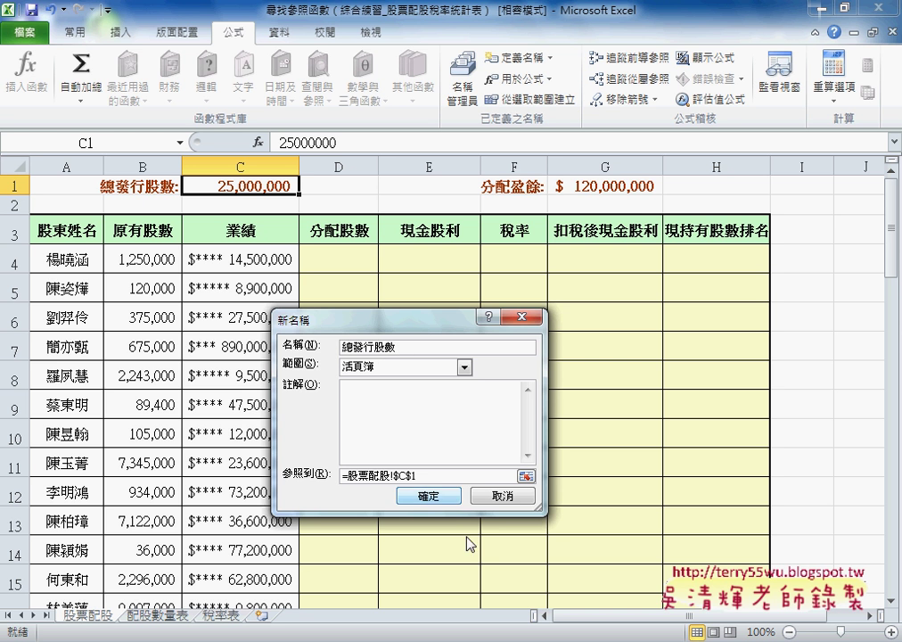
{"action": "left_click", "coordinate": [429, 496]}
Step: Define the name 分配盈餘 for cell G1
{"action": "left_click", "coordinate": [604, 189]}
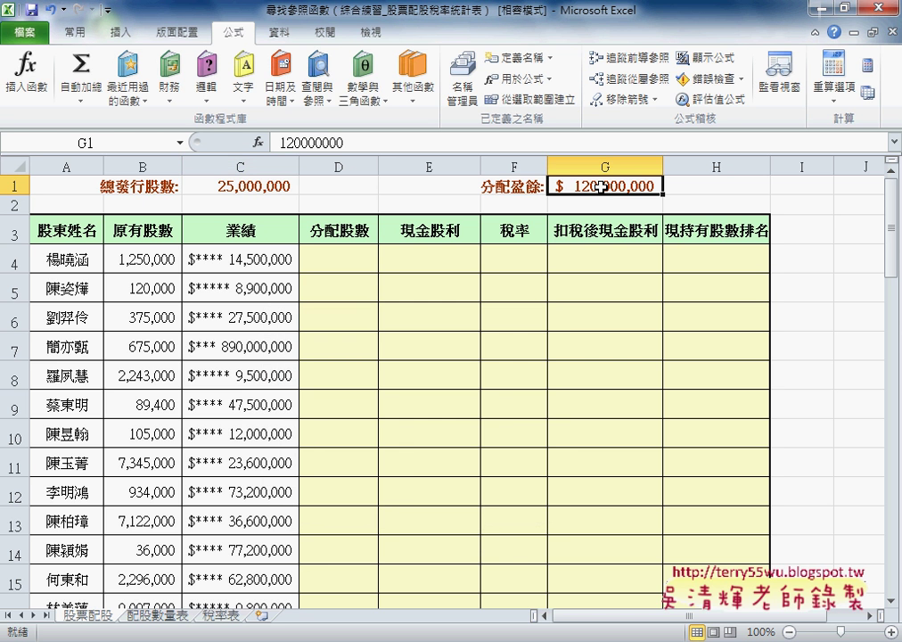
{"action": "left_click", "coordinate": [514, 58]}
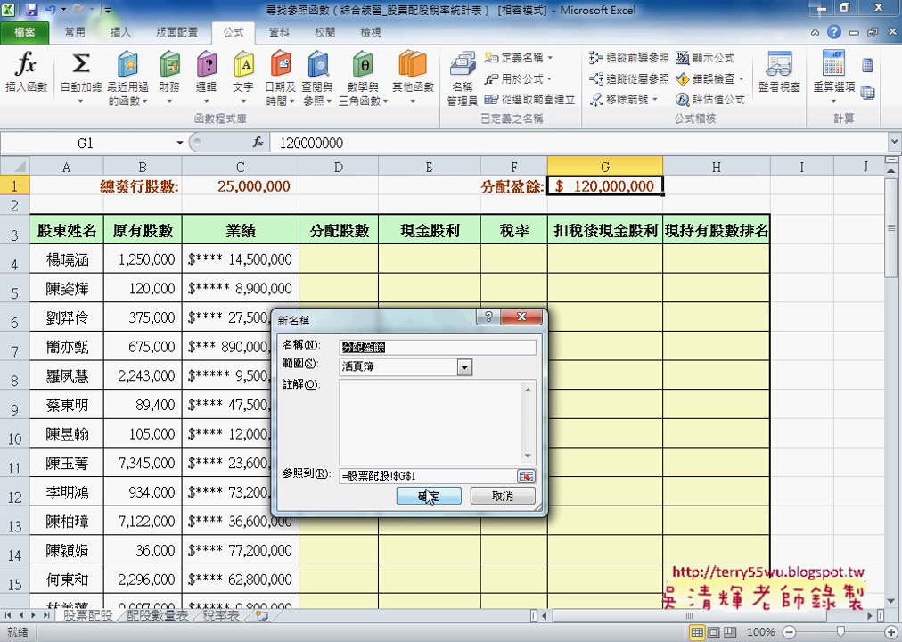
{"action": "left_click", "coordinate": [429, 496]}
{"action": "left_click", "coordinate": [64, 234]}
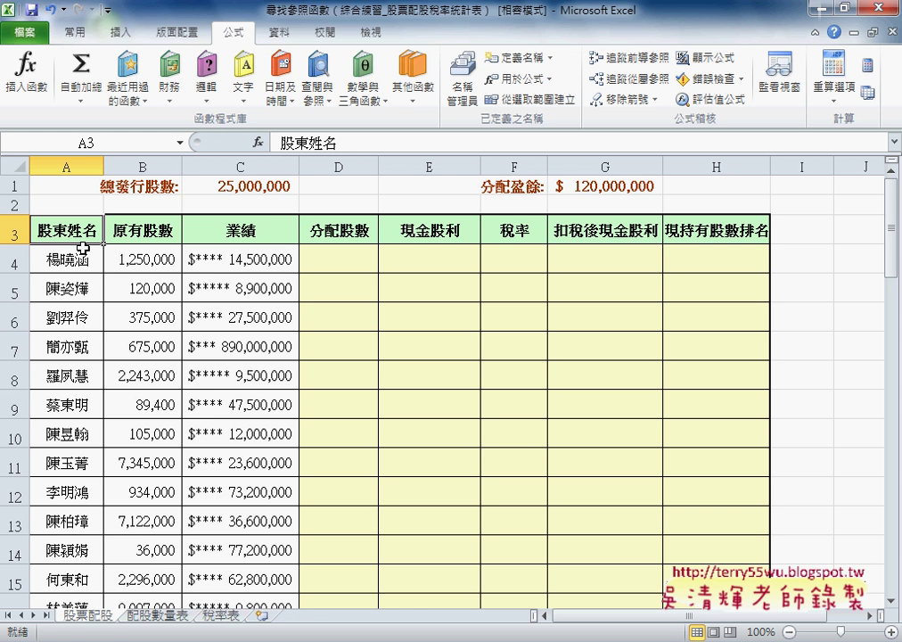
Step: Select A3:A58 and create the name 股東姓名 from its top-row heading
{"action": "left_click", "coordinate": [67, 260]}
{"action": "scroll", "coordinate": [71, 267], "scroll_direction": "down", "scroll_amount": 3}
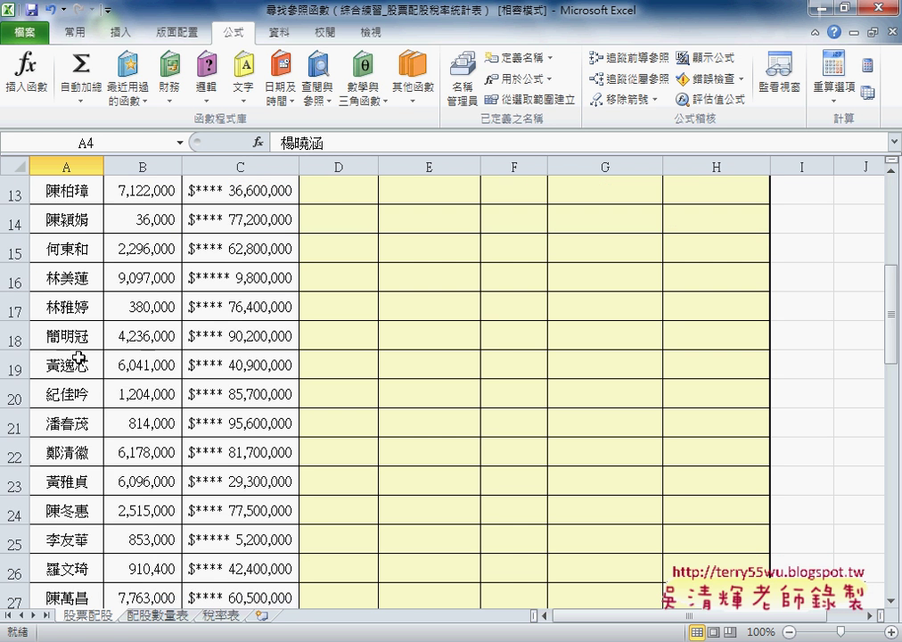
{"action": "scroll", "coordinate": [77, 339], "scroll_direction": "down", "scroll_amount": 3}
{"action": "scroll", "coordinate": [78, 360], "scroll_direction": "down", "scroll_amount": 7}
{"action": "scroll", "coordinate": [78, 359], "scroll_direction": "down", "scroll_amount": 1}
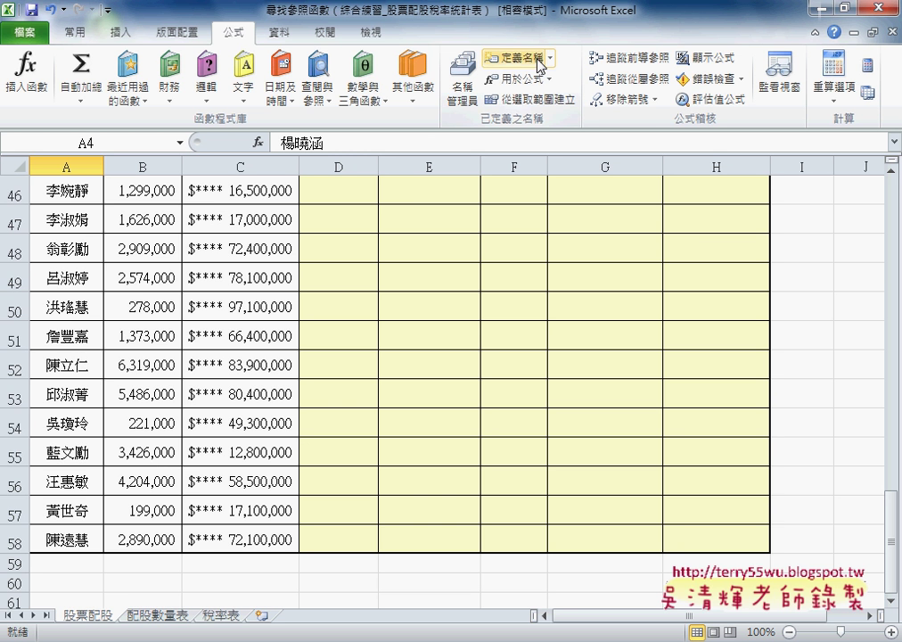
{"action": "scroll", "coordinate": [71, 276], "scroll_direction": "up", "scroll_amount": 7}
{"action": "scroll", "coordinate": [82, 277], "scroll_direction": "up", "scroll_amount": 3}
{"action": "scroll", "coordinate": [76, 258], "scroll_direction": "up", "scroll_amount": 5}
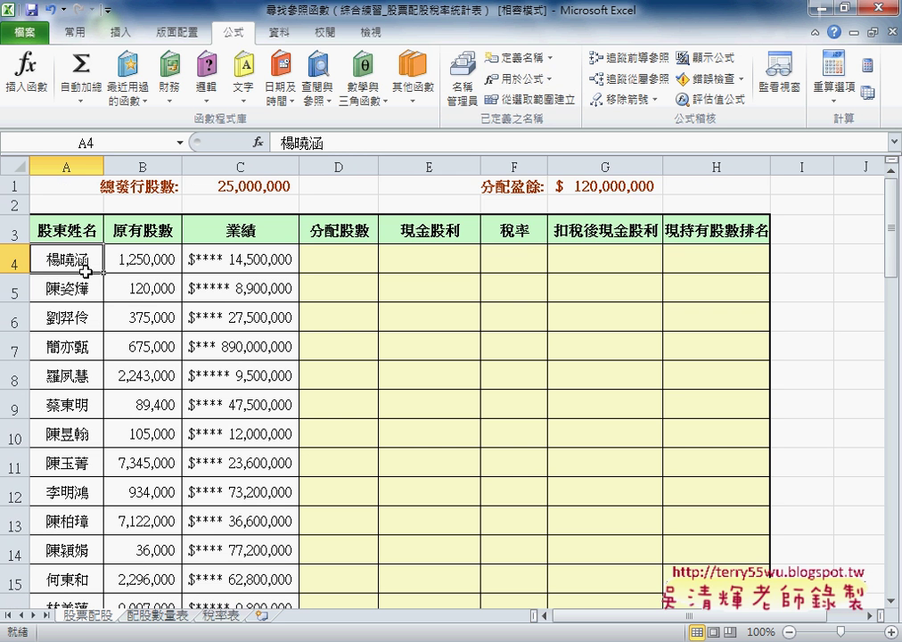
{"action": "left_click", "coordinate": [79, 228]}
{"action": "scroll", "coordinate": [45, 401], "scroll_direction": "down", "scroll_amount": 8}
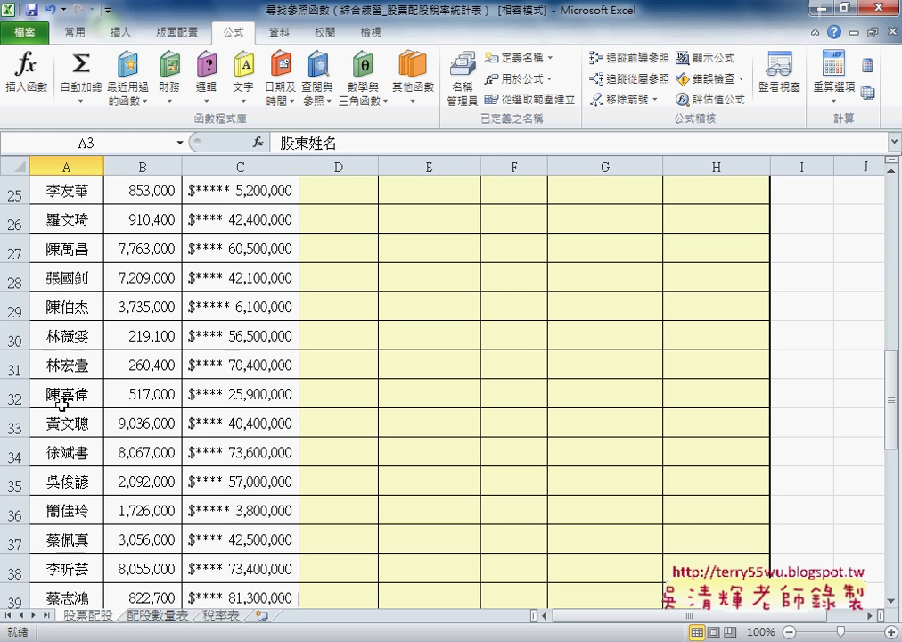
{"action": "scroll", "coordinate": [63, 535], "scroll_direction": "down", "scroll_amount": 6}
{"action": "scroll", "coordinate": [94, 512], "scroll_direction": "down", "scroll_amount": 3}
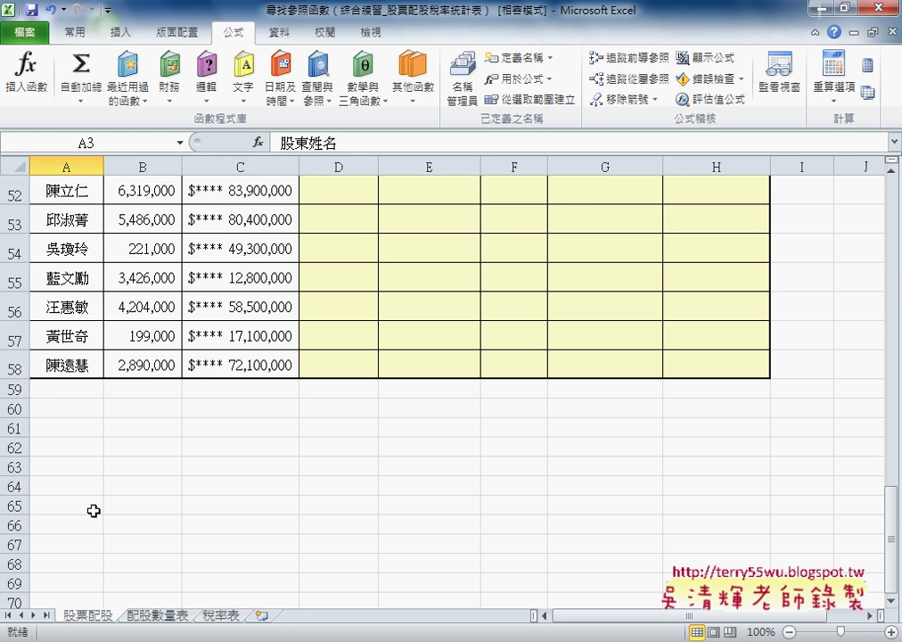
{"action": "left_click", "coordinate": [63, 366], "text": "shift"}
{"action": "scroll", "coordinate": [66, 367], "scroll_direction": "up", "scroll_amount": 1}
{"action": "scroll", "coordinate": [66, 357], "scroll_direction": "up", "scroll_amount": 9}
{"action": "scroll", "coordinate": [66, 348], "scroll_direction": "up", "scroll_amount": 7}
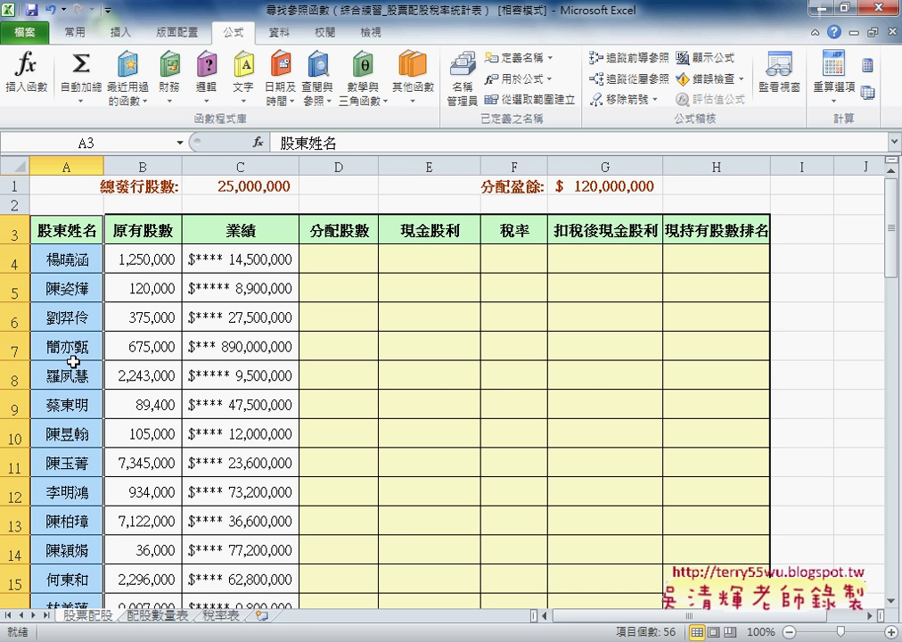
{"action": "left_click", "coordinate": [536, 100]}
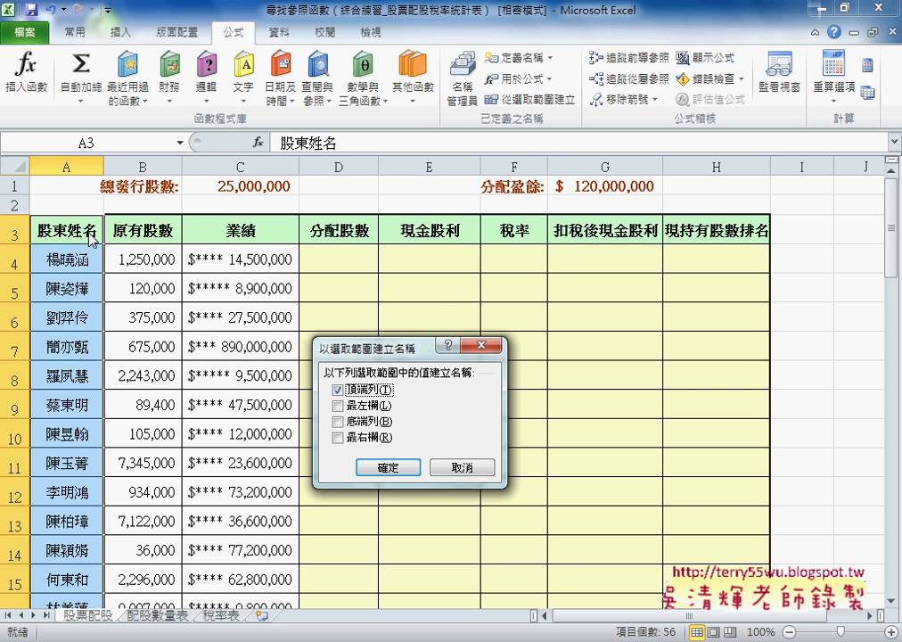
{"action": "left_click", "coordinate": [391, 469]}
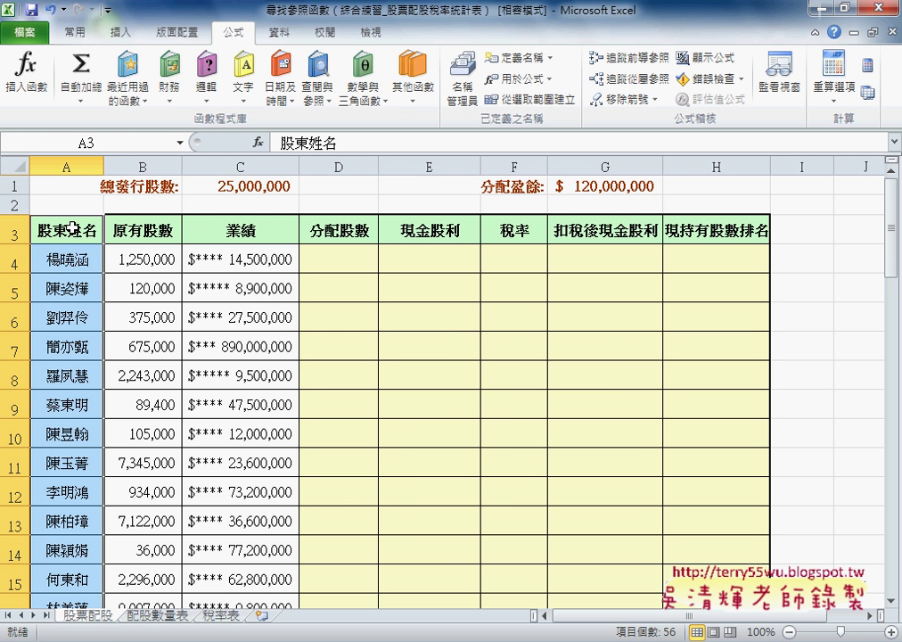
Step: In Name Manager, verify 總發行股數, 分配盈餘 and 股東姓名 (A4:A58), then go to 配股數量表
{"action": "left_click", "coordinate": [462, 76]}
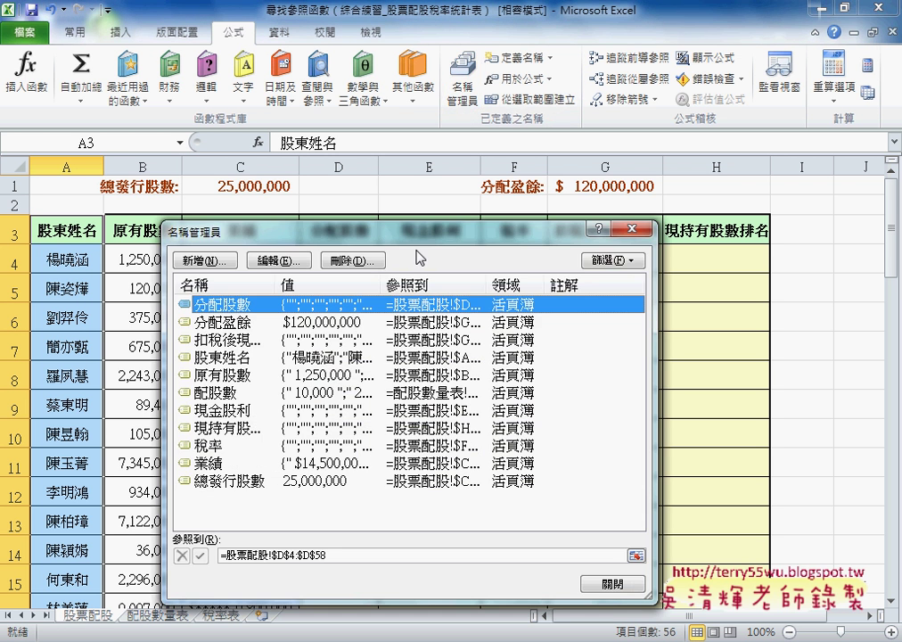
{"action": "left_click", "coordinate": [246, 488]}
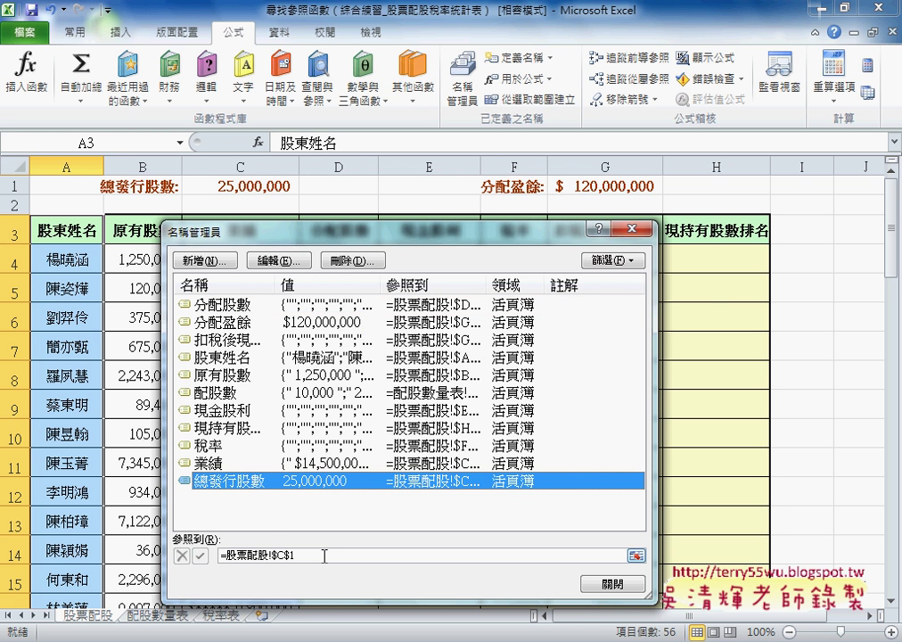
{"action": "left_click", "coordinate": [245, 322]}
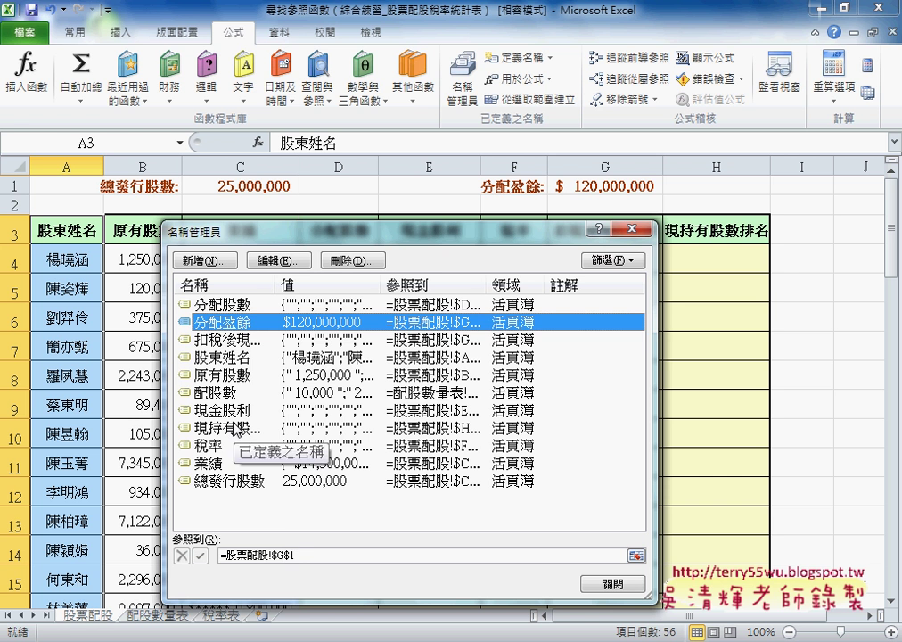
{"action": "left_click", "coordinate": [233, 359]}
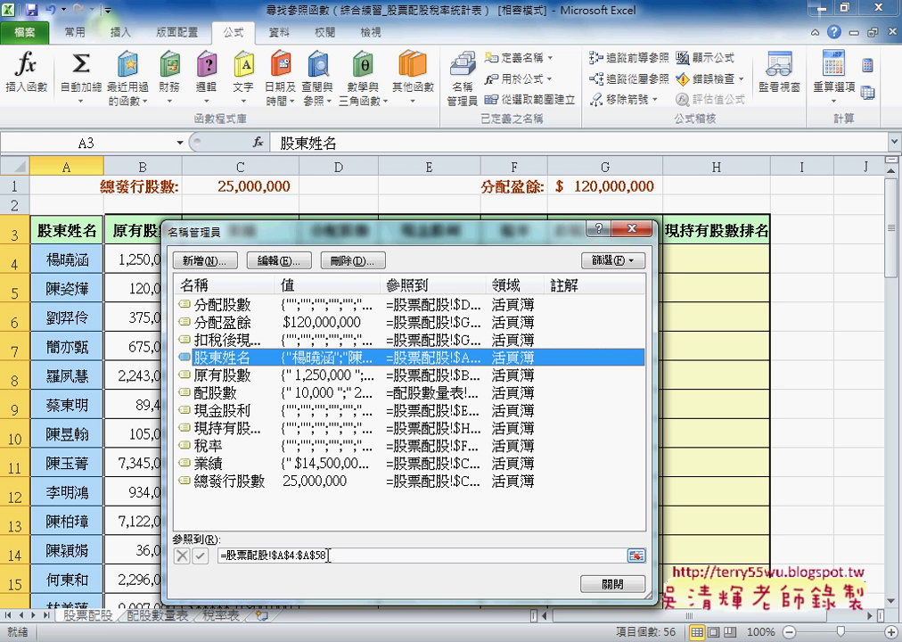
{"action": "left_click", "coordinate": [616, 585]}
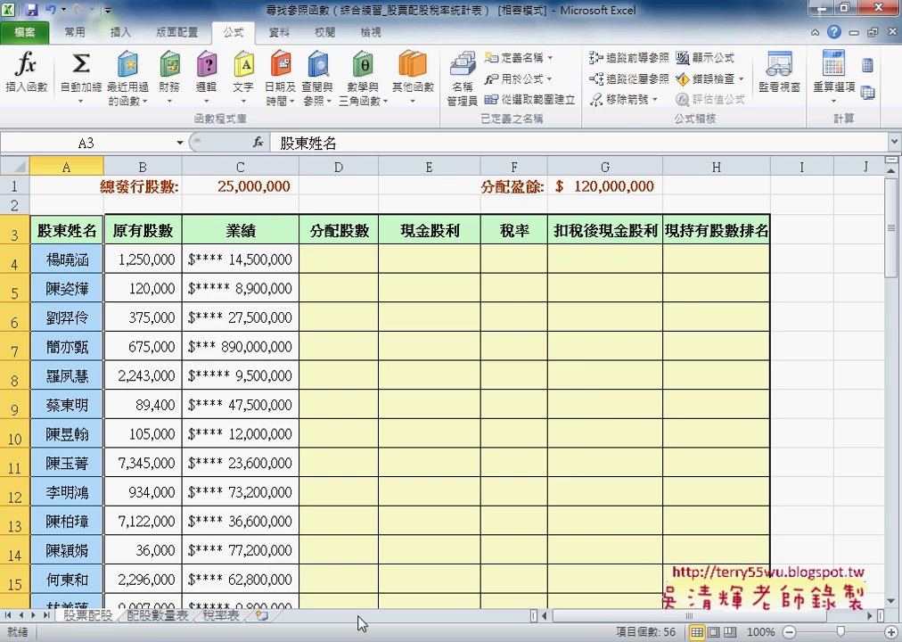
{"action": "left_click", "coordinate": [165, 616]}
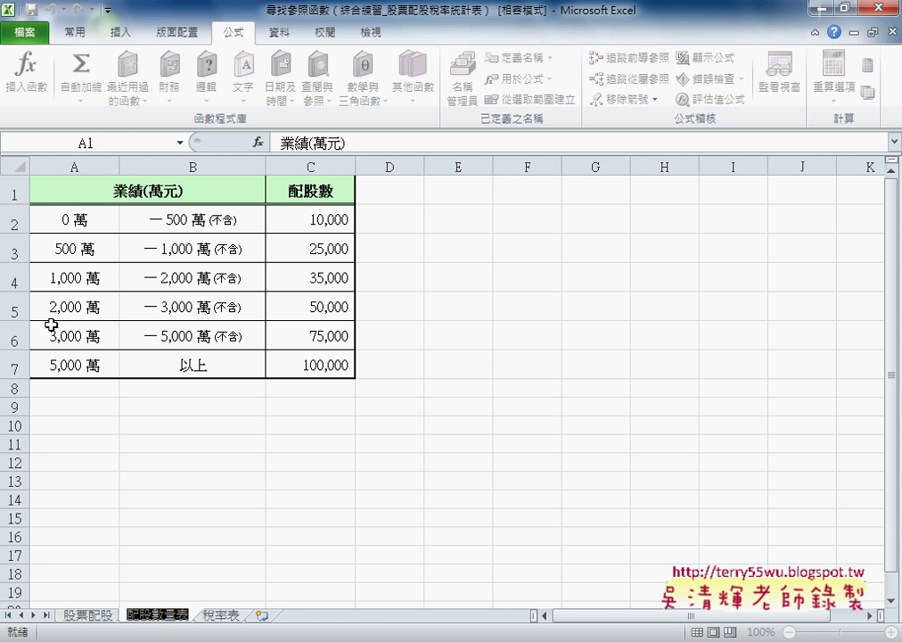
Step: Define the name 配股數量表 for the lookup table range A2:C7
{"action": "left_click_drag", "start_coordinate": [67, 219], "coordinate": [323, 366]}
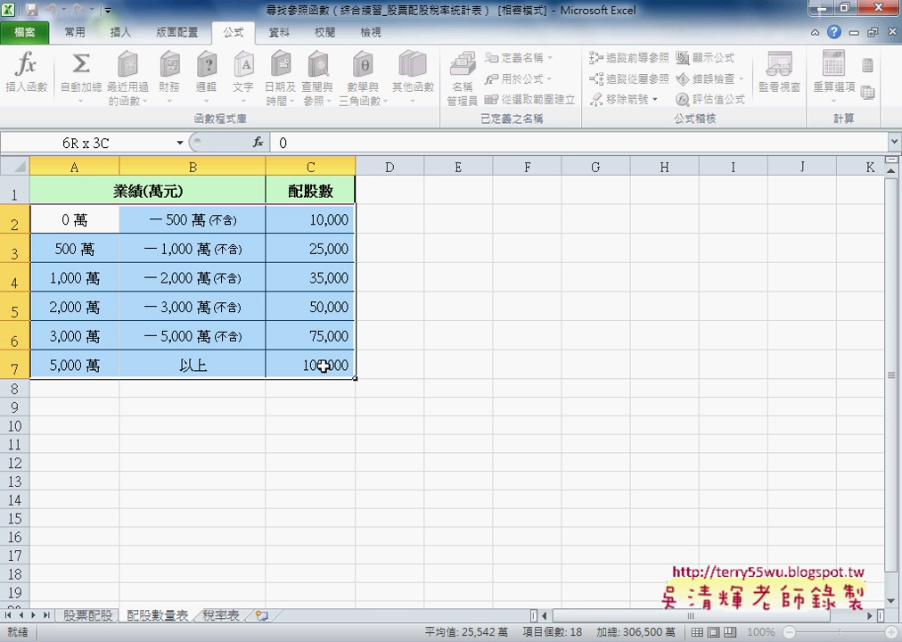
{"action": "left_click_drag", "start_coordinate": [322, 365], "coordinate": [322, 365]}
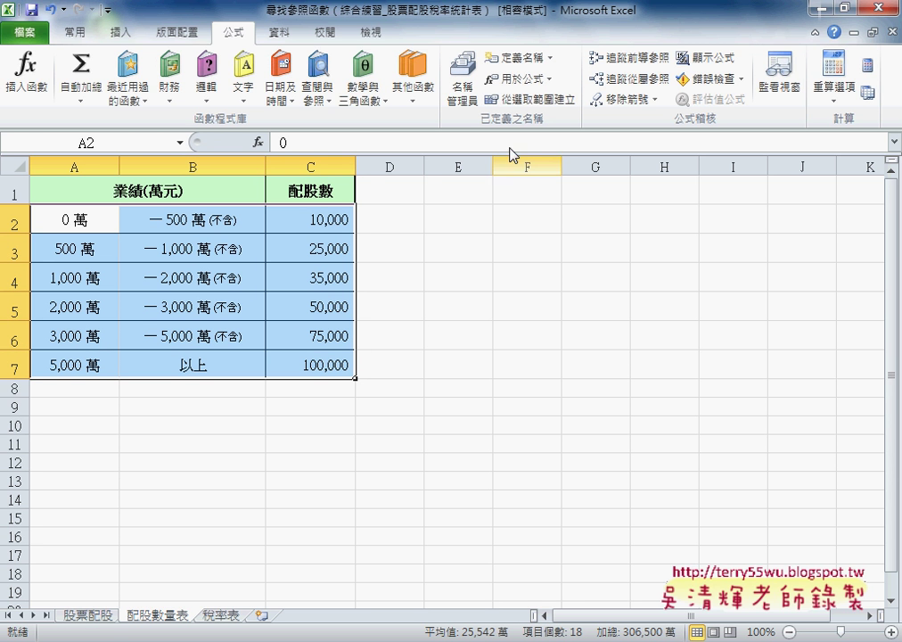
{"action": "left_click", "coordinate": [520, 57]}
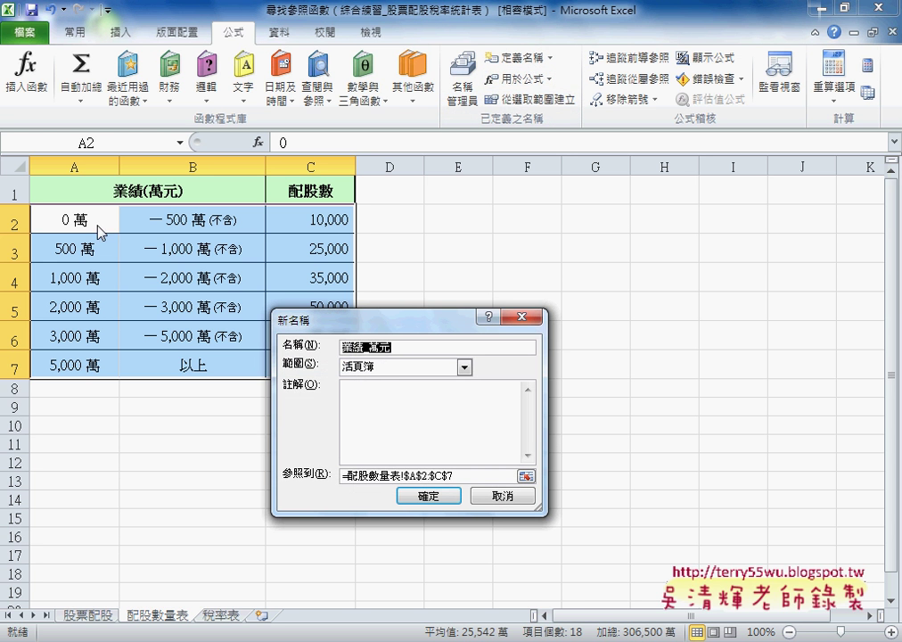
{"action": "type", "text": "配股數量表"}
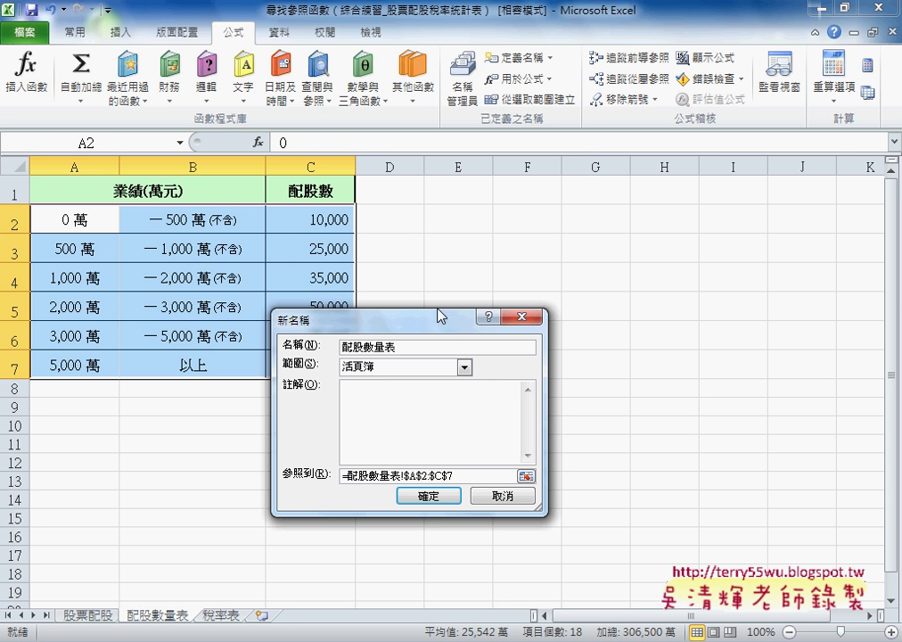
{"action": "left_click", "coordinate": [428, 496]}
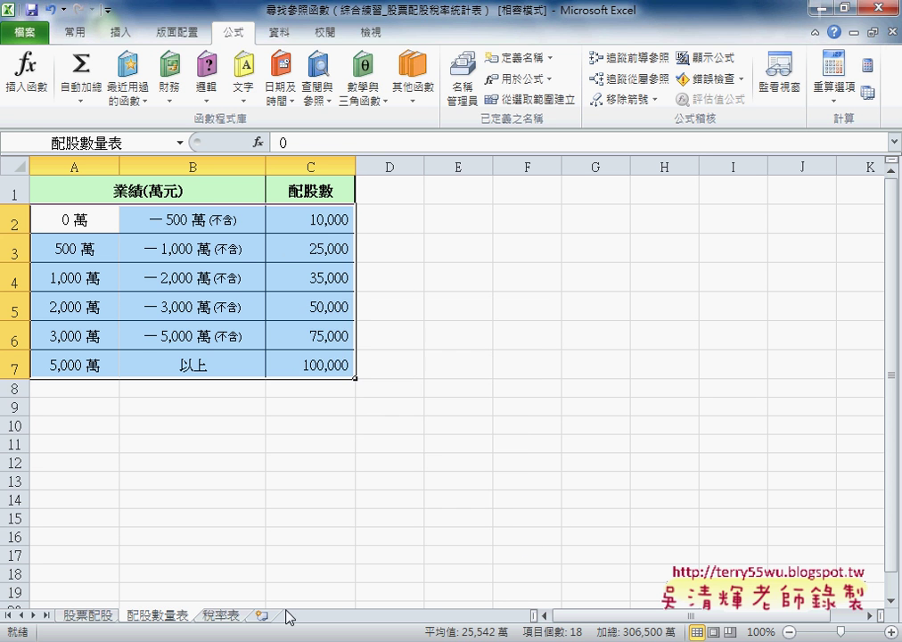
Step: On the 稅率表 sheet, define the name 稅率表 for range B1:E3
{"action": "left_click", "coordinate": [228, 615]}
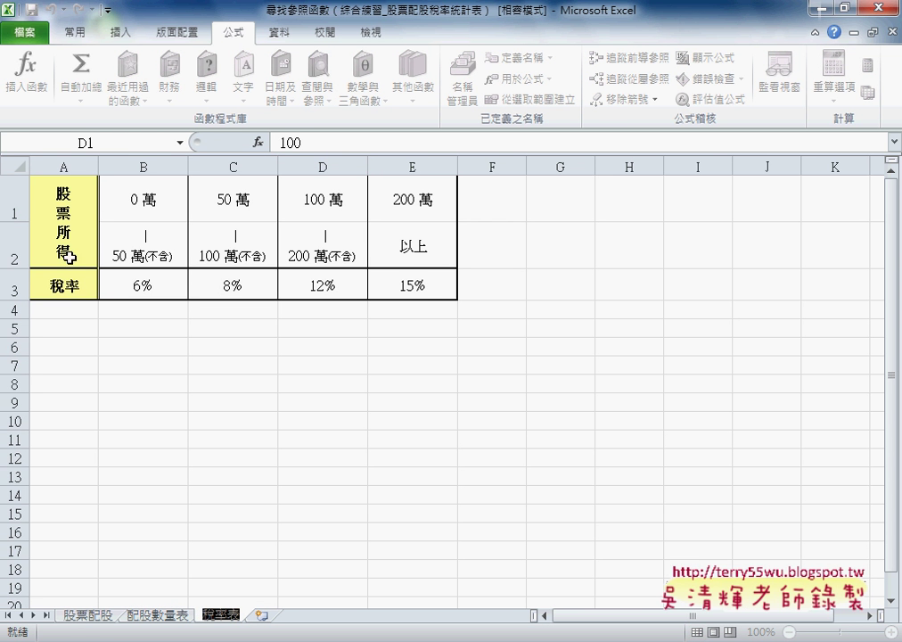
{"action": "mouse_move", "coordinate": [138, 167]}
{"action": "left_mouse_down"}
{"action": "mouse_move", "coordinate": [207, 267]}
{"action": "mouse_move", "coordinate": [415, 286]}
{"action": "left_mouse_up"}
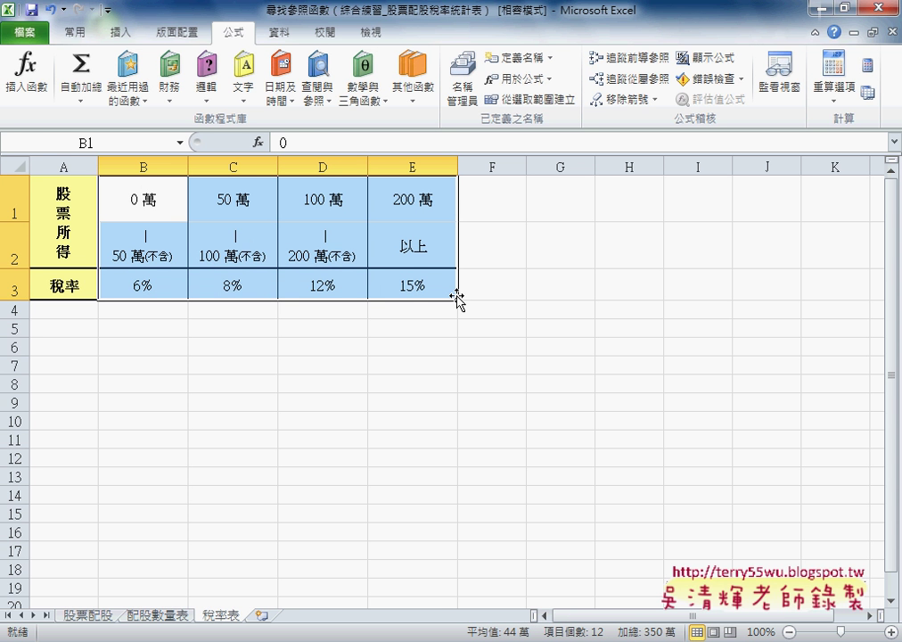
{"action": "left_click", "coordinate": [520, 57]}
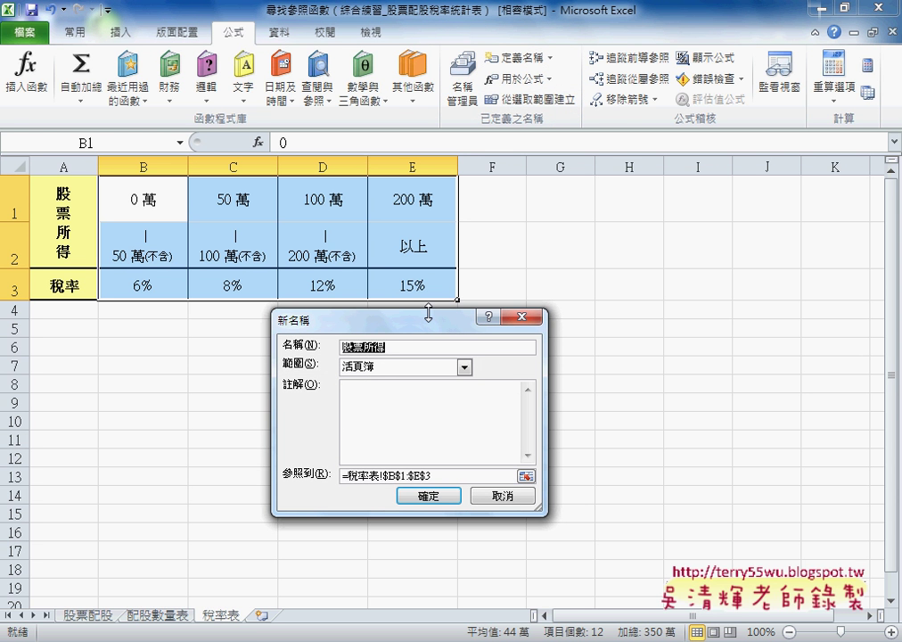
{"action": "type", "text": "稅率表"}
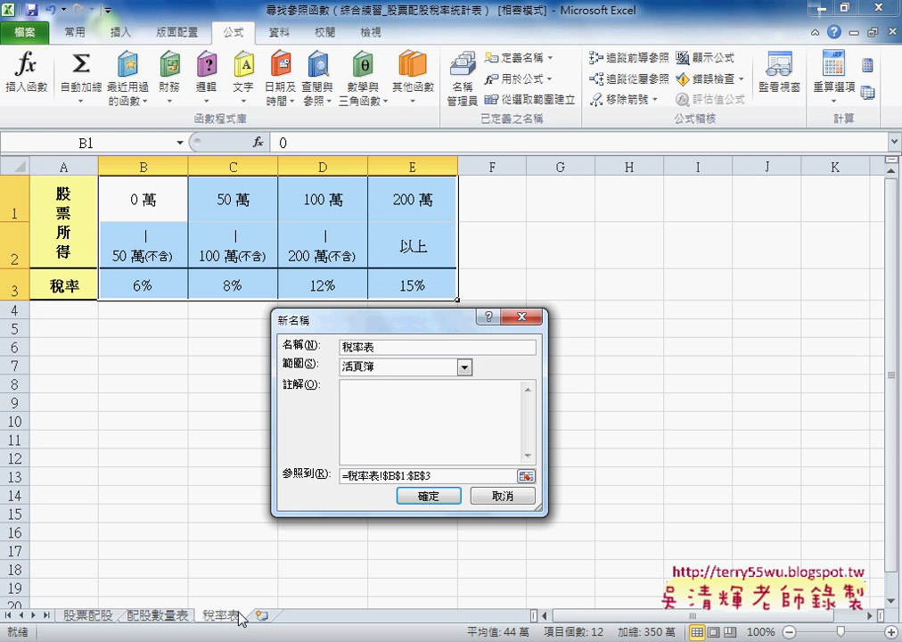
{"action": "left_click", "coordinate": [434, 504]}
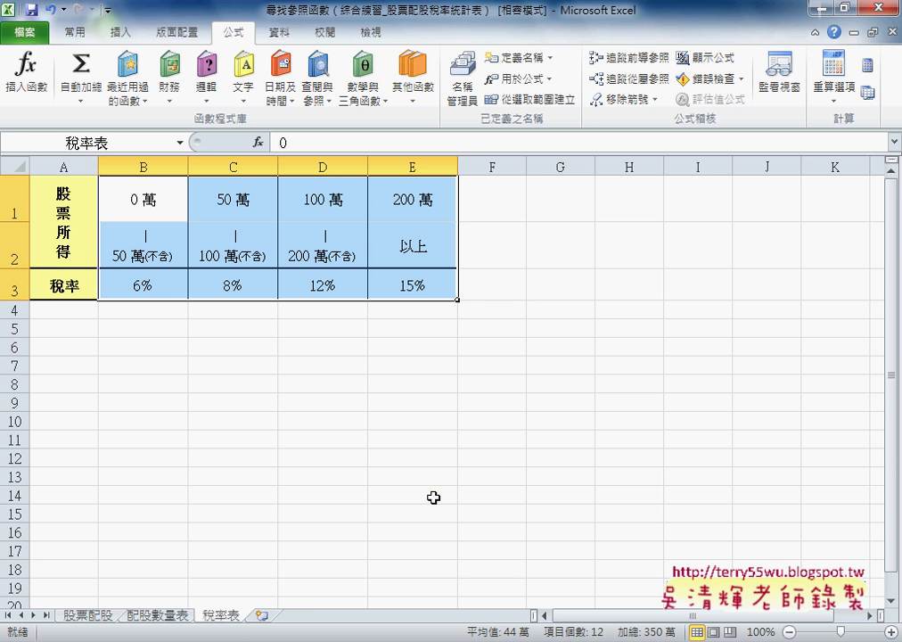
Step: Verify 稅率表 refers to 稅率表!$B$1:$E$3 and 配股數量表 to $A$2:$C$7
{"action": "left_click", "coordinate": [460, 93]}
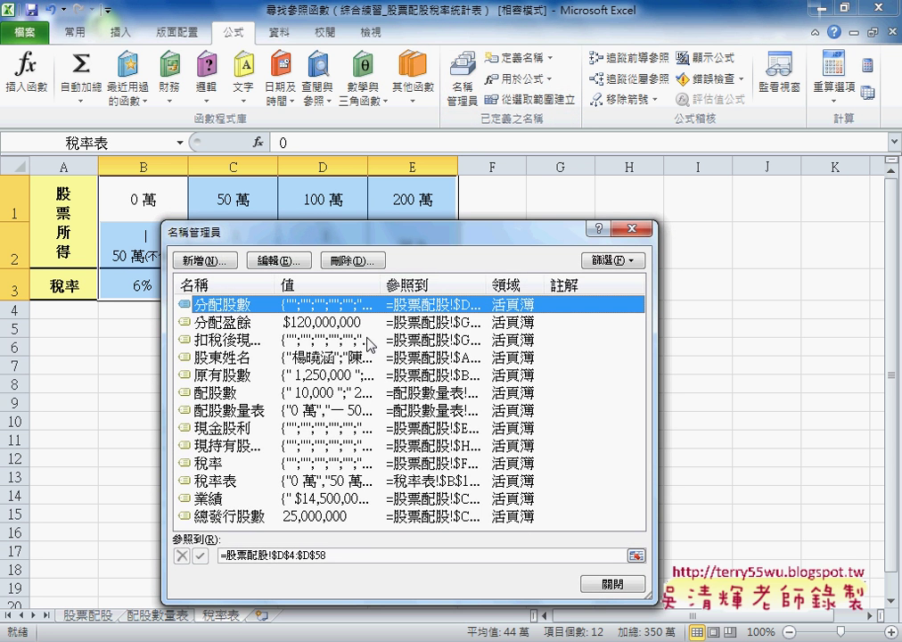
{"action": "left_click", "coordinate": [218, 482]}
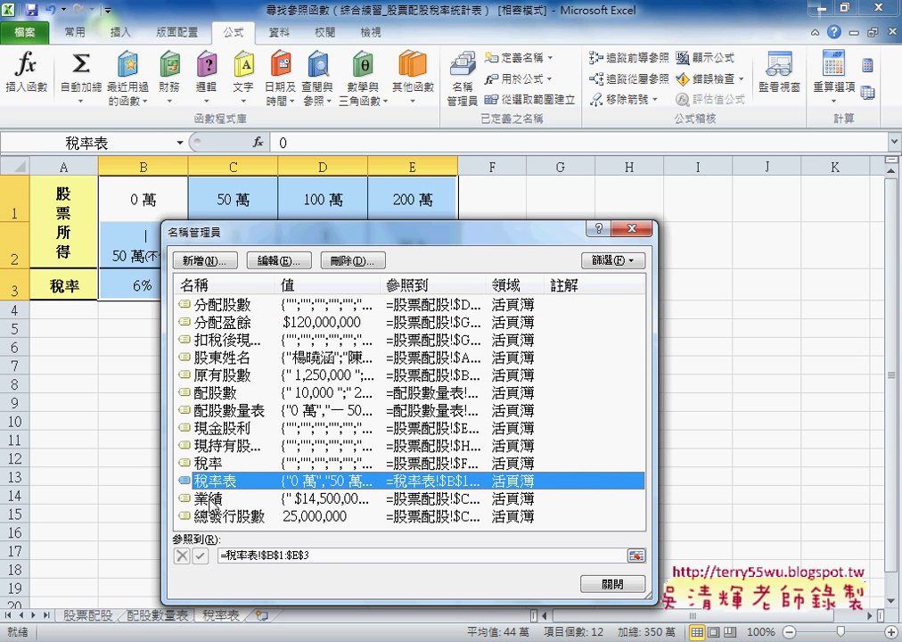
{"action": "left_click", "coordinate": [223, 410]}
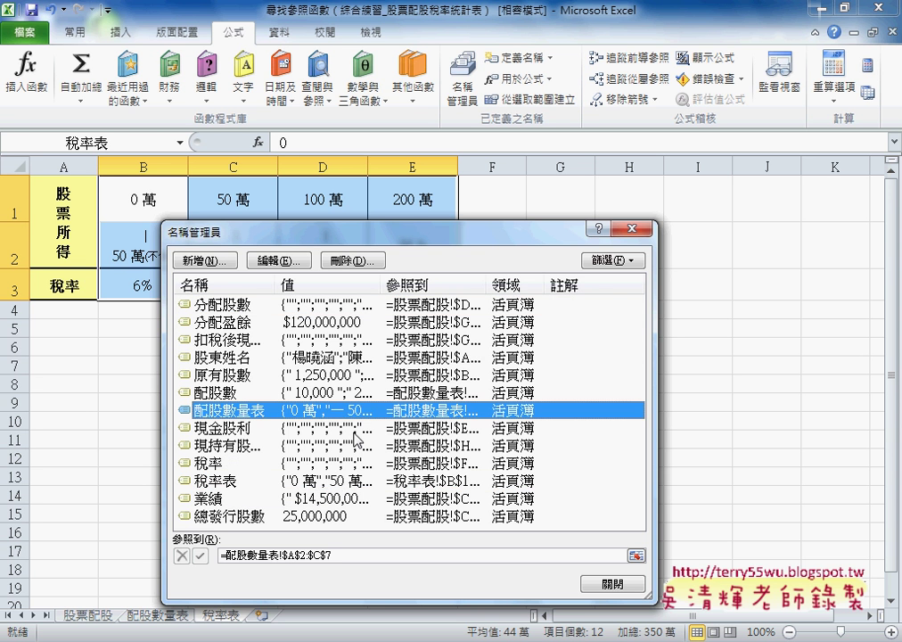
{"action": "left_click", "coordinate": [614, 584]}
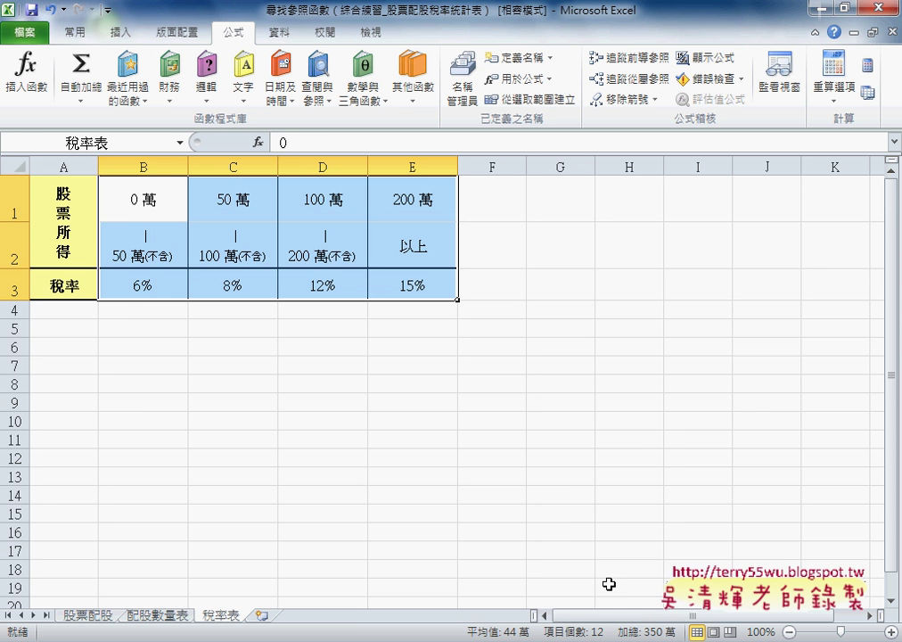
Step: Return to the 股票配股 sheet, select D4, and glance at the exercise instructions
{"action": "left_click", "coordinate": [106, 615]}
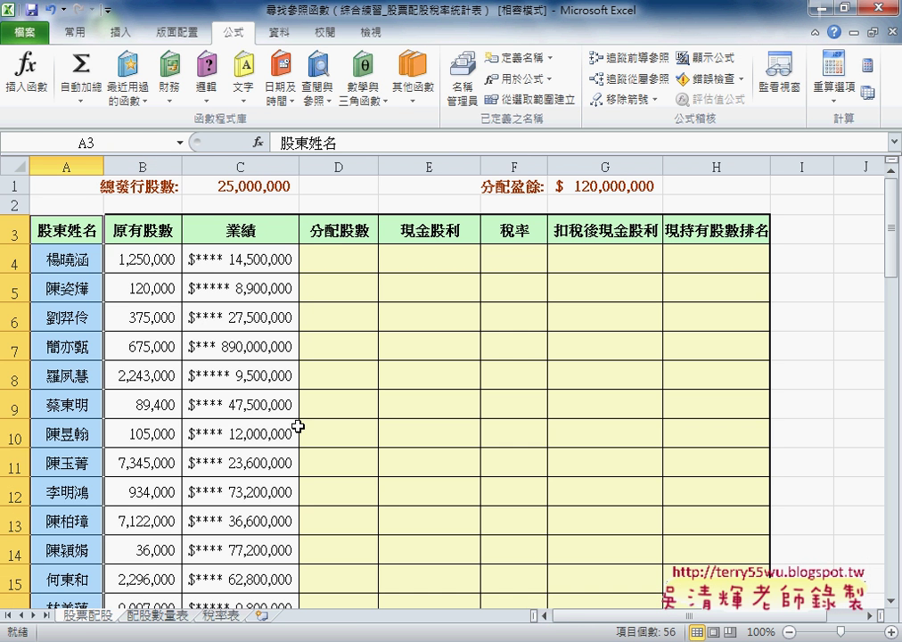
{"action": "left_click", "coordinate": [345, 261]}
{"action": "left_click", "coordinate": [343, 164]}
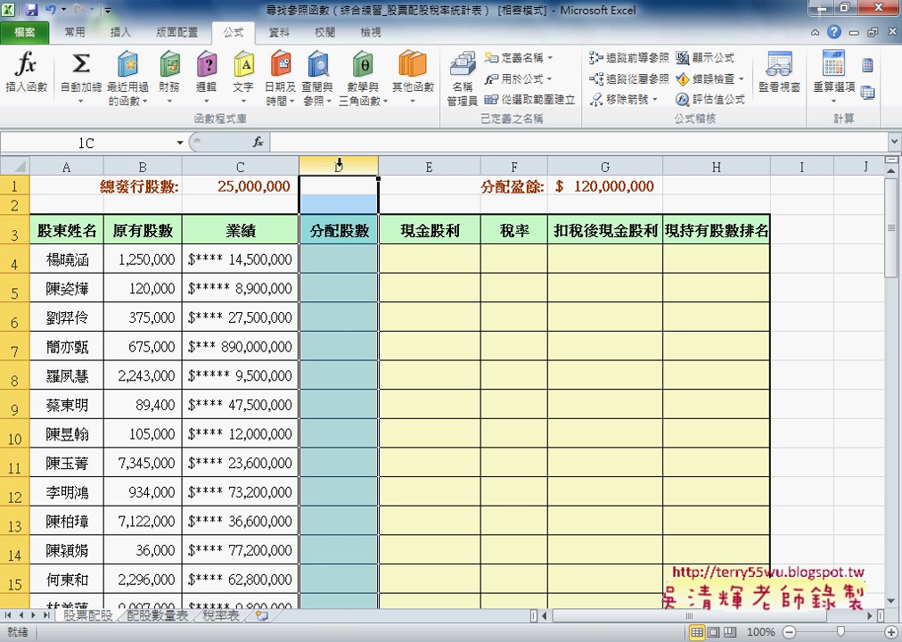
{"action": "left_click", "coordinate": [719, 163]}
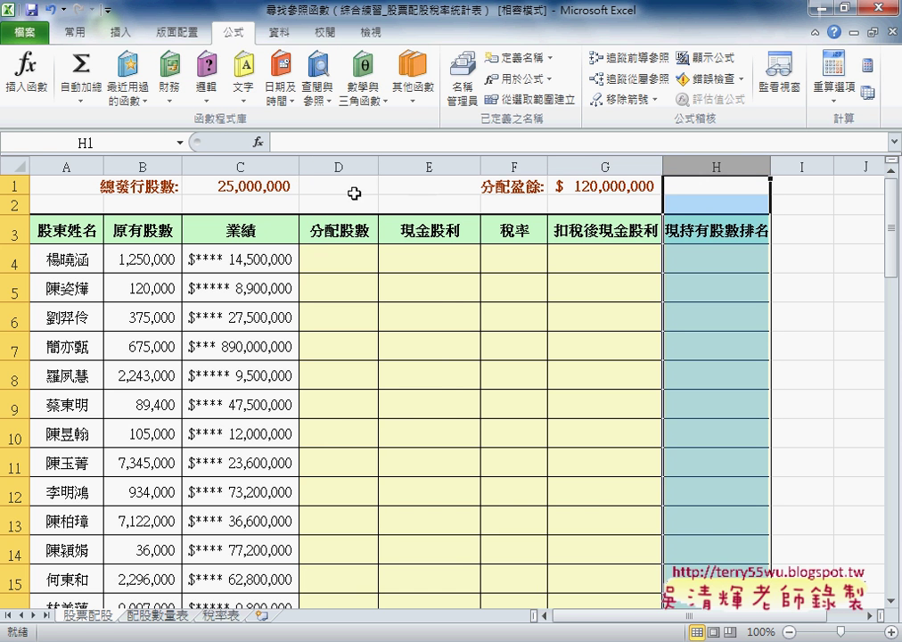
{"action": "left_click", "coordinate": [341, 265]}
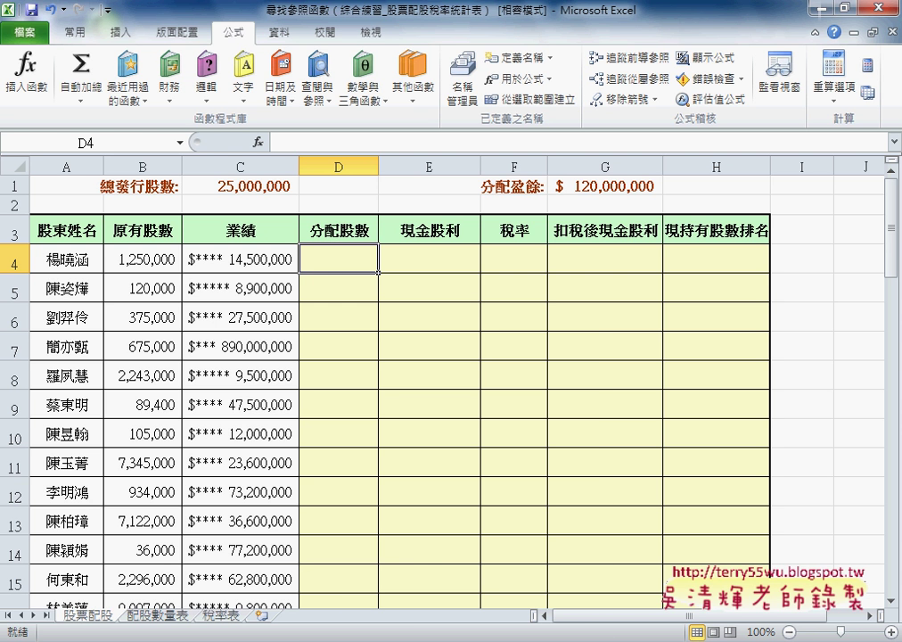
{"action": "left_click", "coordinate": [336, 579]}
{"action": "left_click", "coordinate": [237, 260]}
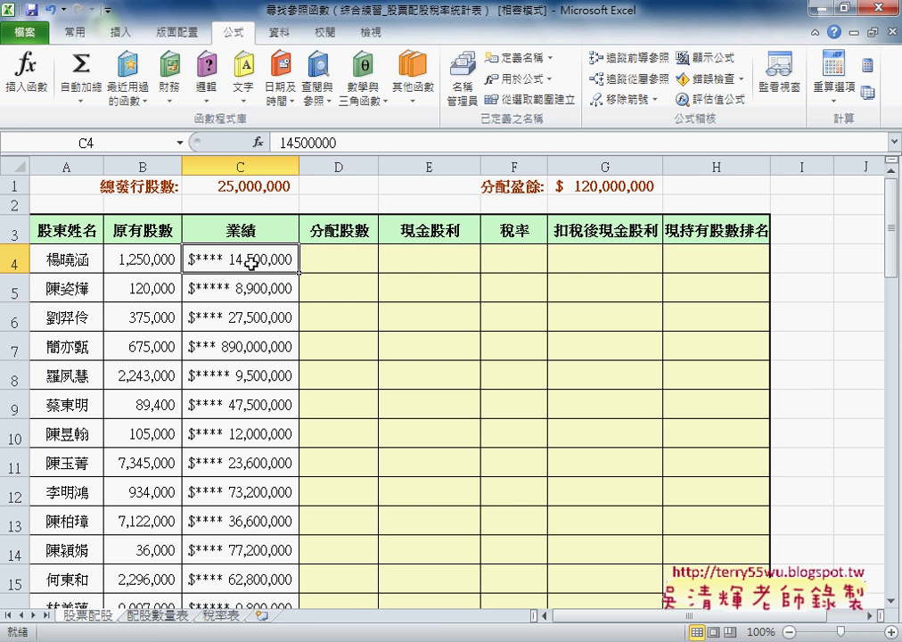
Step: On 配股數量表, check the 1,000–2,000 萬 bracket giving 35,000 shares
{"action": "left_click", "coordinate": [159, 625]}
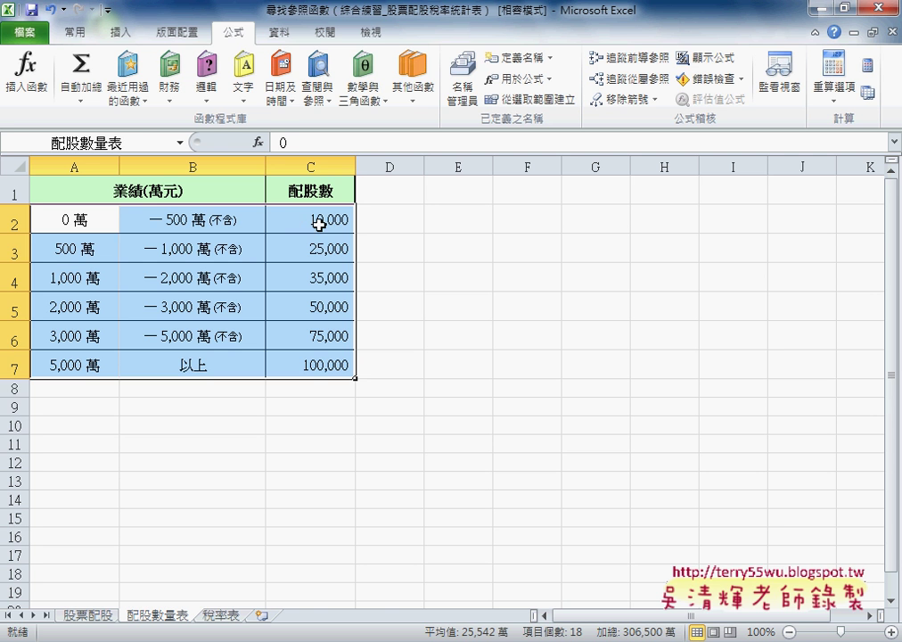
{"action": "left_click", "coordinate": [64, 281]}
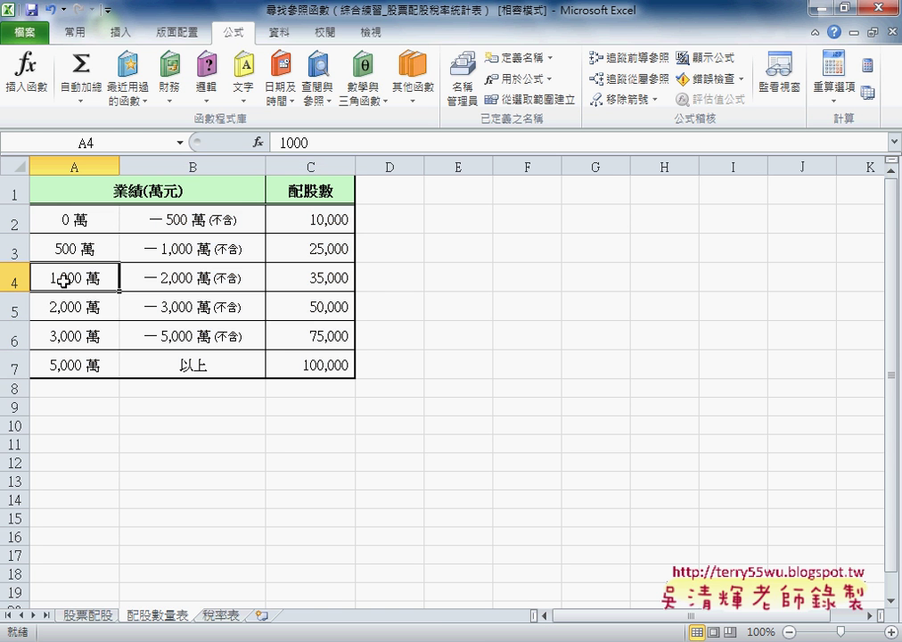
{"action": "left_click", "coordinate": [11, 278]}
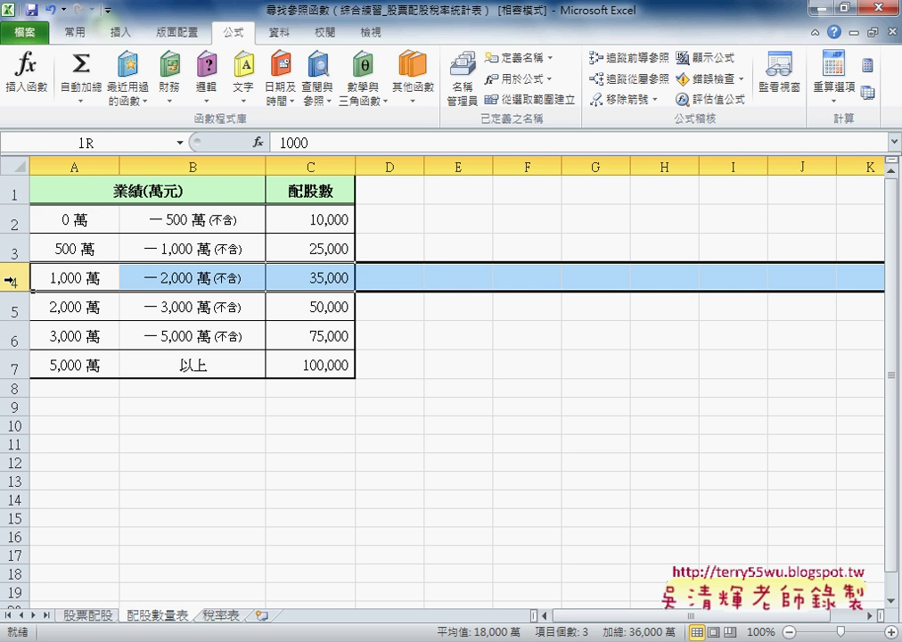
{"action": "left_click", "coordinate": [318, 272]}
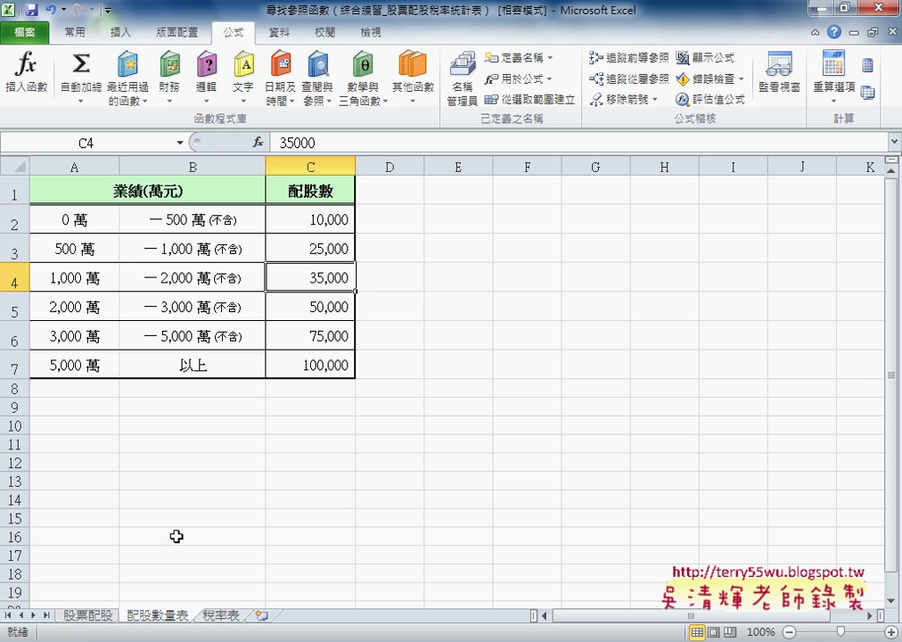
Step: Enter a trial value in 股票配股 cell D4, then delete it
{"action": "left_click", "coordinate": [92, 615]}
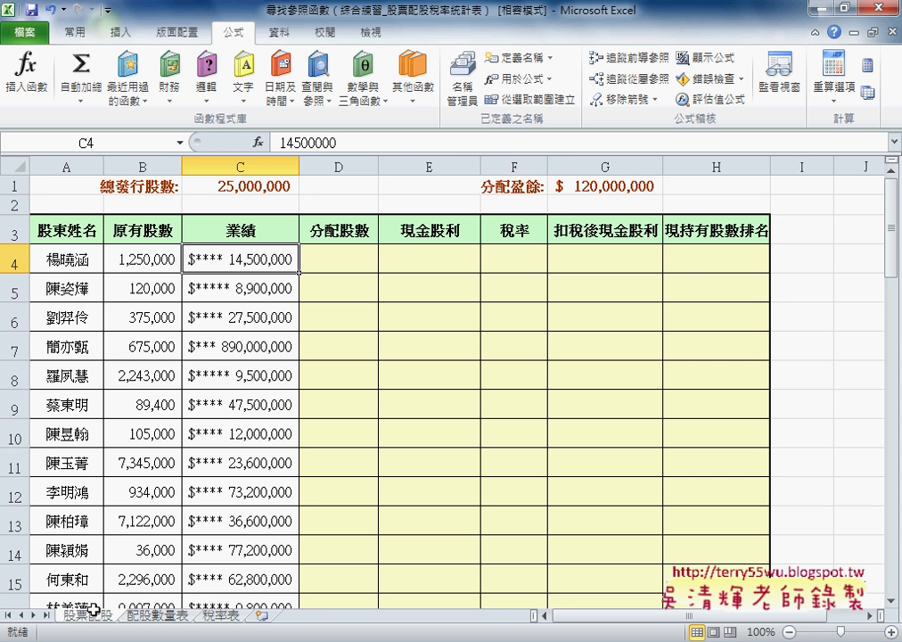
{"action": "left_click", "coordinate": [352, 258]}
{"action": "type", "text": "35000"}
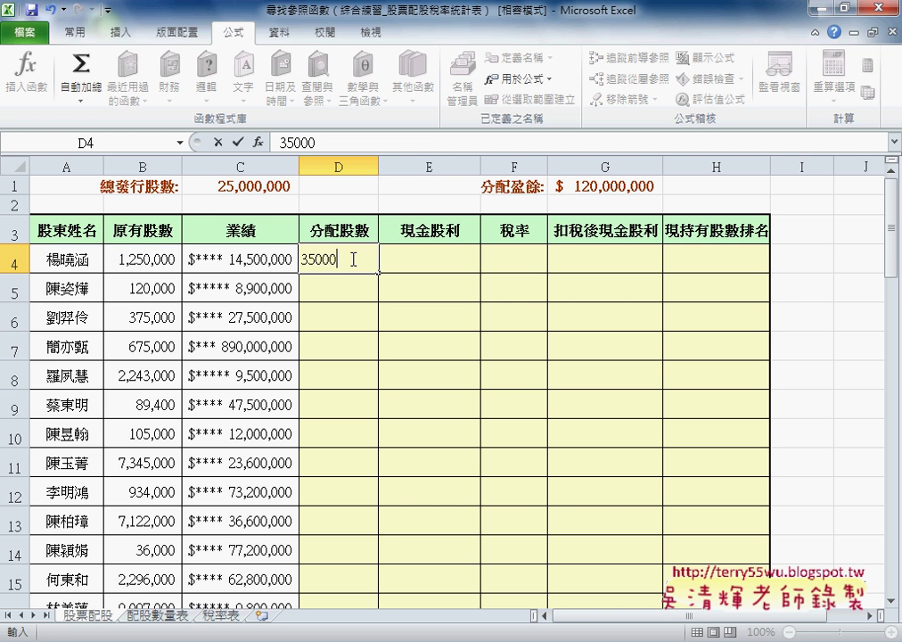
{"action": "key", "text": "Return"}
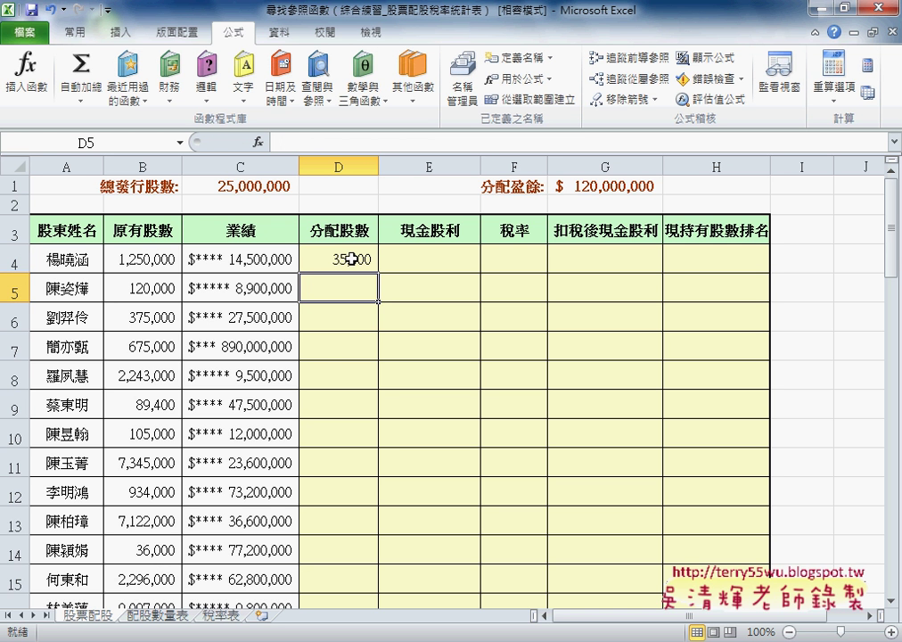
{"action": "left_click", "coordinate": [352, 259]}
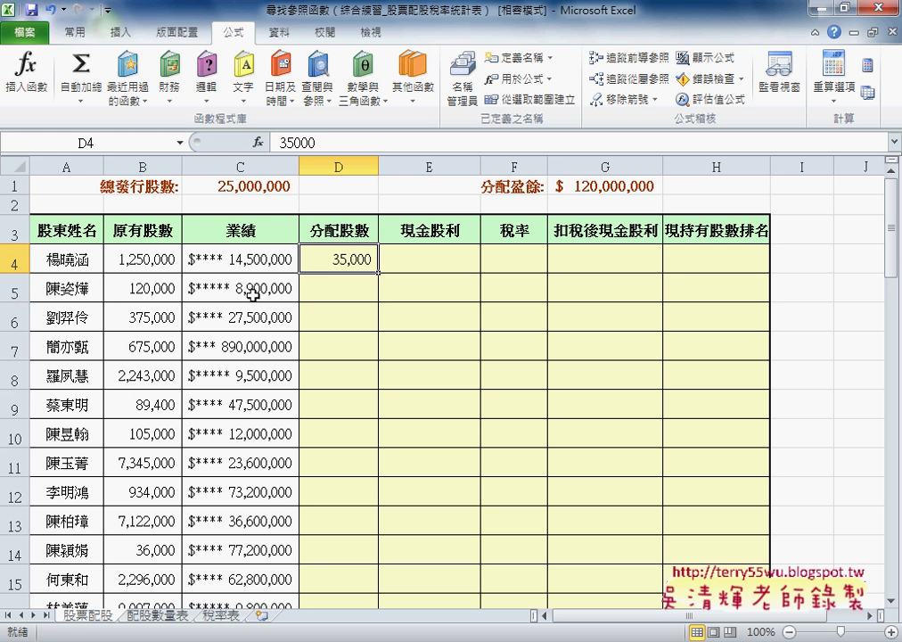
{"action": "key", "text": "Delete"}
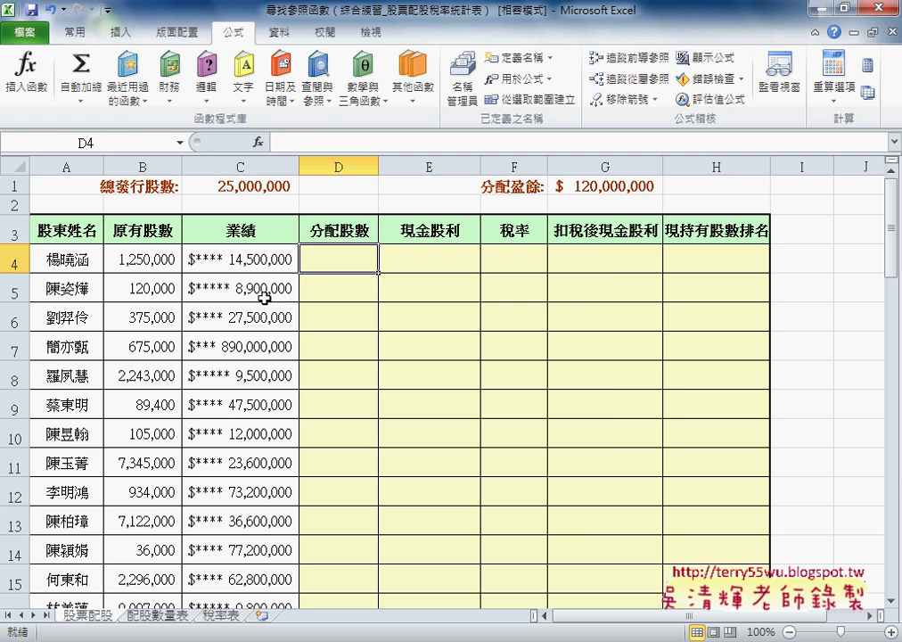
Step: Insert the VLOOKUP function into D4 from the recently used functions
{"action": "left_click", "coordinate": [257, 142]}
{"action": "left_click_drag", "start_coordinate": [339, 267], "coordinate": [418, 247]}
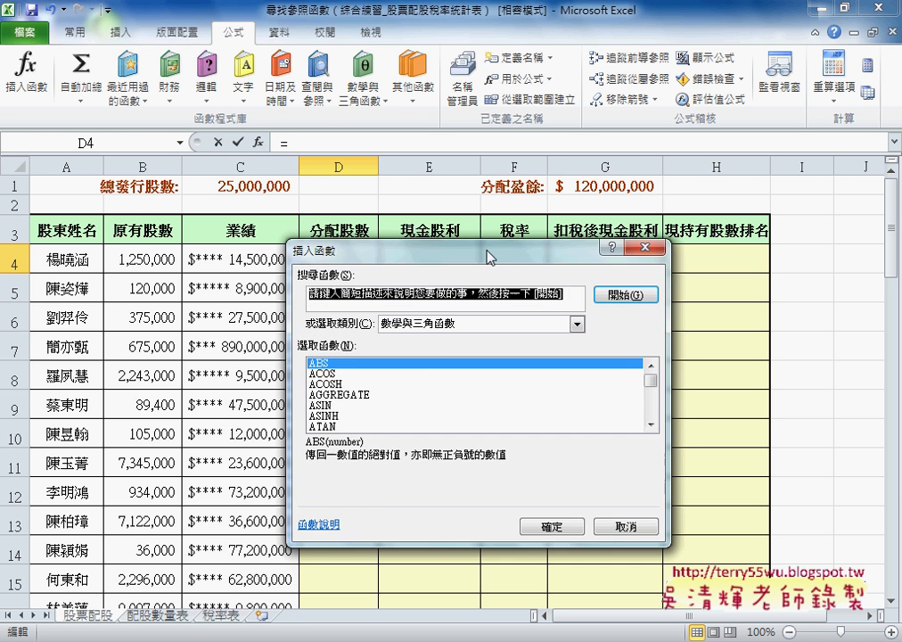
{"action": "left_click", "coordinate": [588, 321]}
{"action": "left_click", "coordinate": [487, 337]}
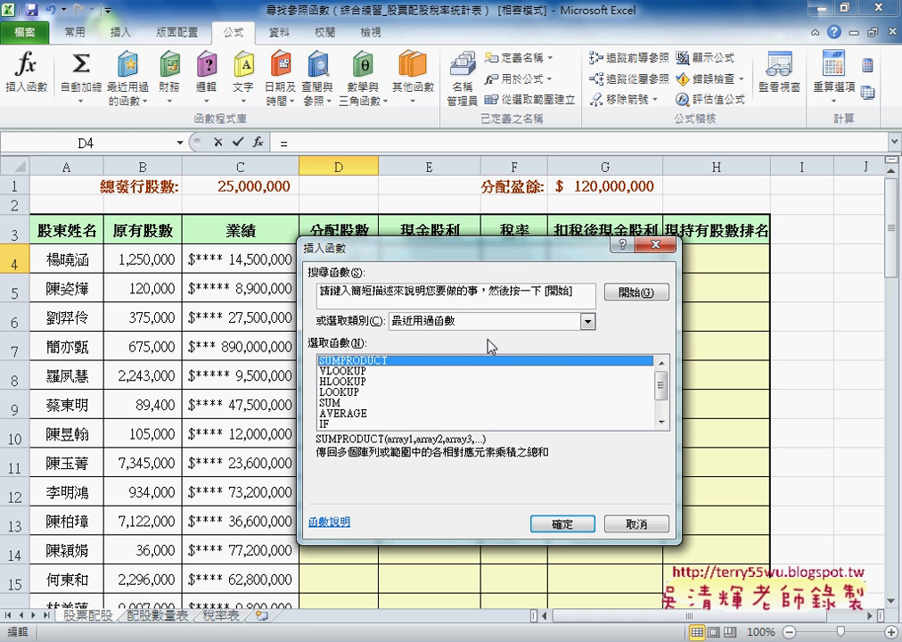
{"action": "left_click", "coordinate": [368, 371]}
{"action": "left_click", "coordinate": [561, 524]}
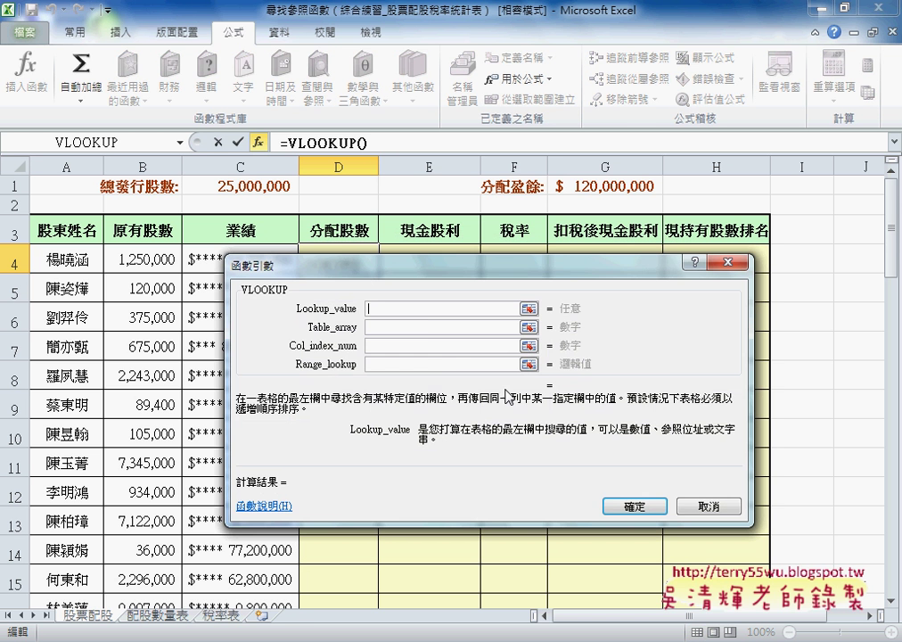
Step: Set VLOOKUP's lookup value to C4/10000 and its table to the 配股數量表 name
{"action": "left_click_drag", "start_coordinate": [459, 269], "coordinate": [579, 280]}
{"action": "left_click", "coordinate": [249, 258]}
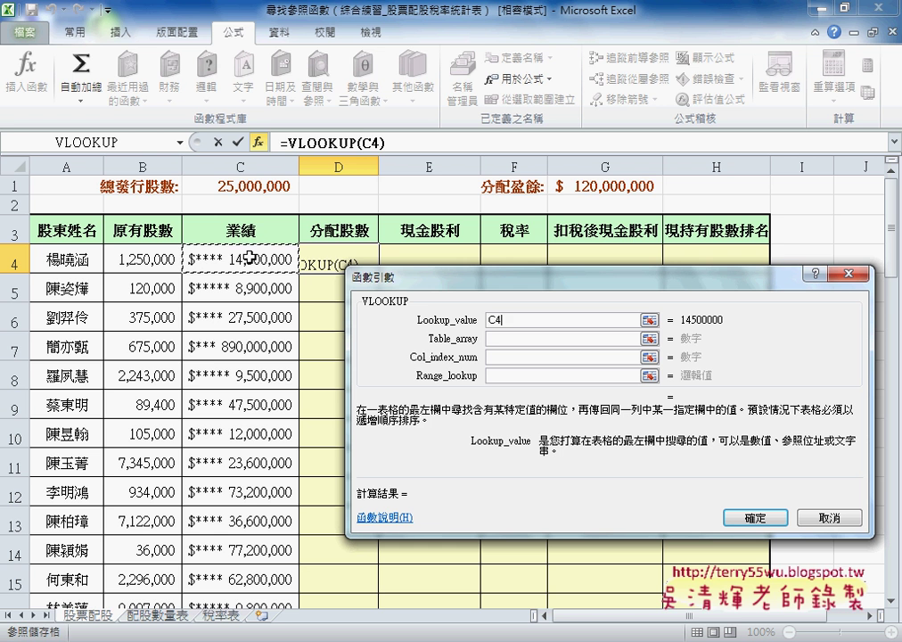
{"action": "type", "text": "/"}
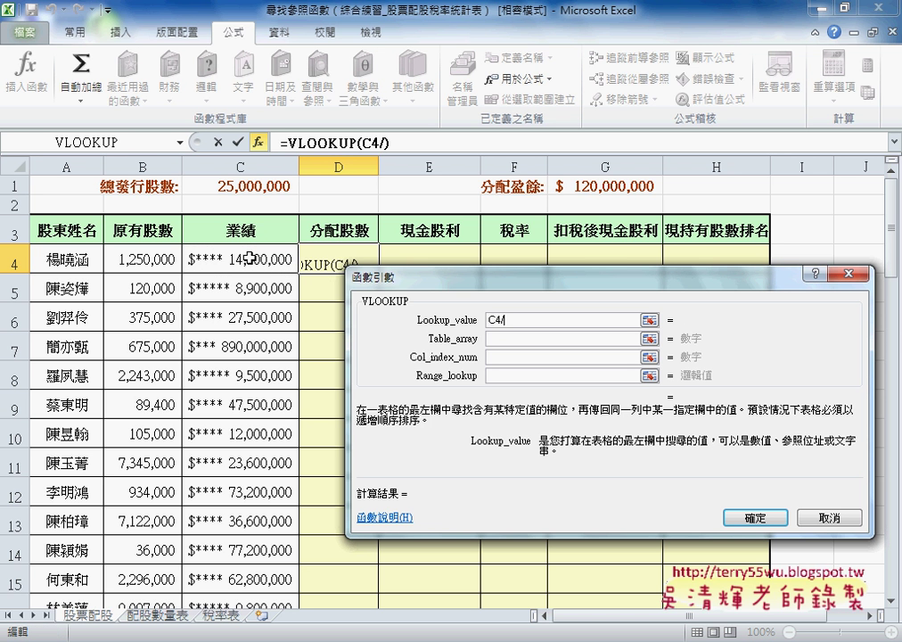
{"action": "type", "text": "10000"}
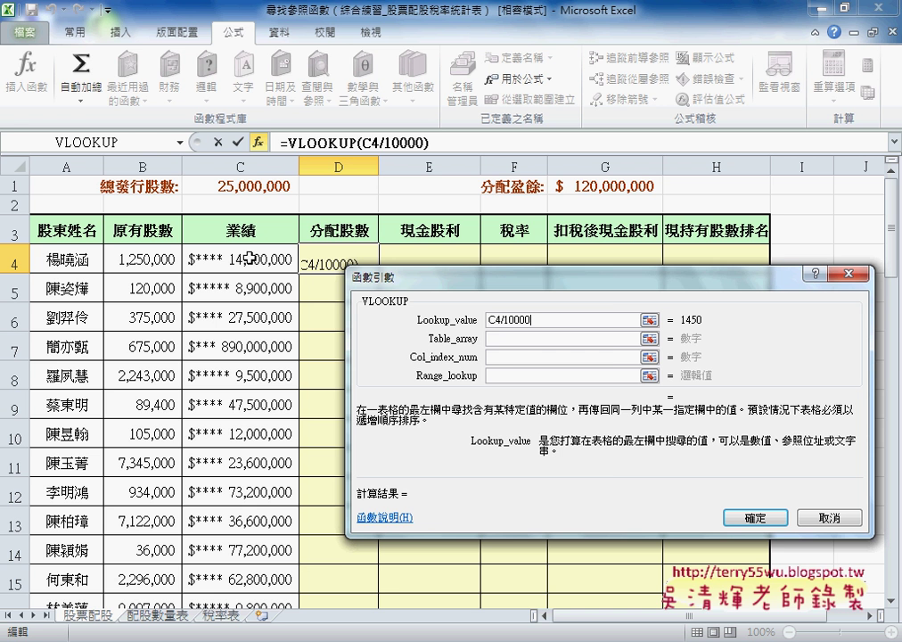
{"action": "left_click", "coordinate": [502, 338]}
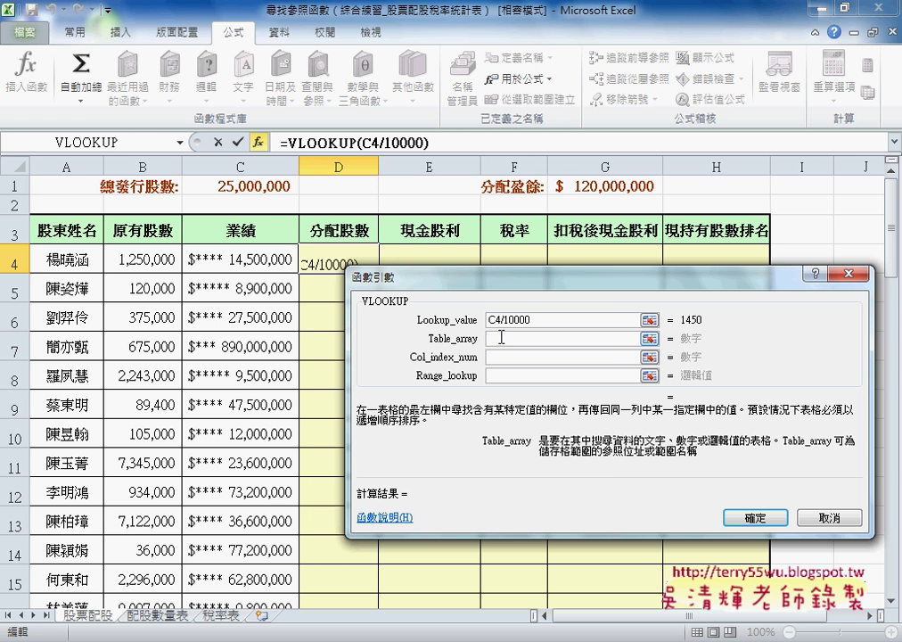
{"action": "key", "text": "F3"}
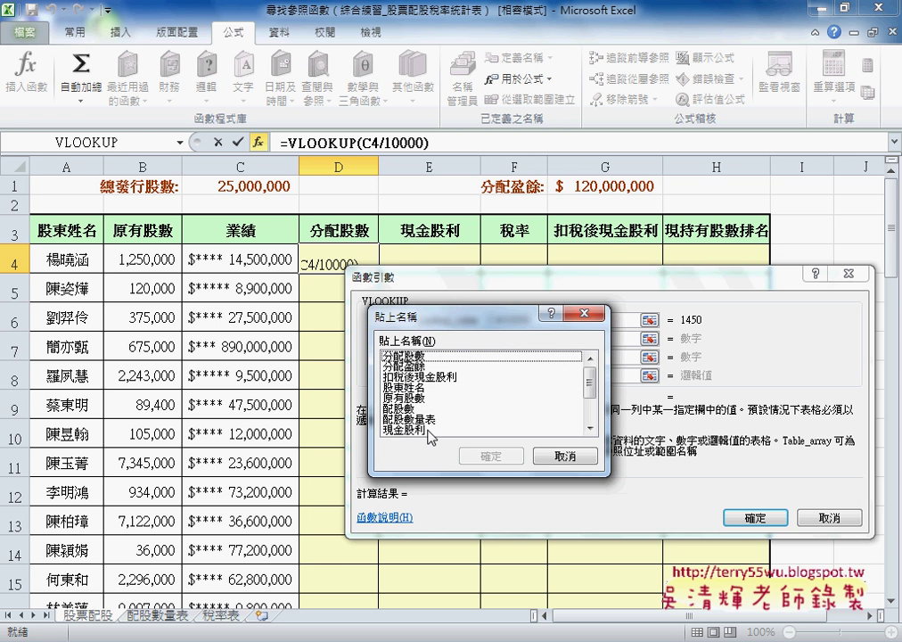
{"action": "left_click", "coordinate": [419, 419]}
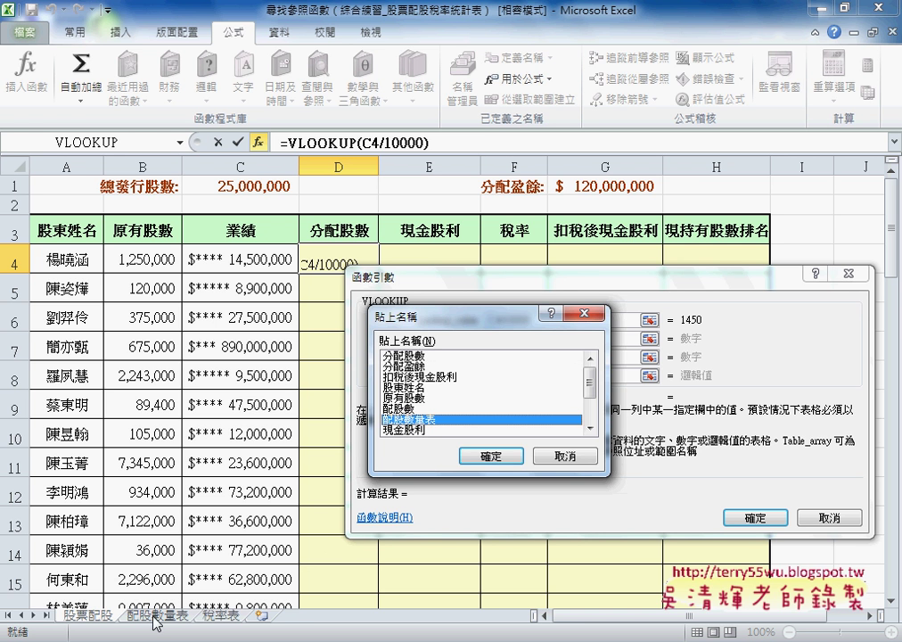
{"action": "left_click", "coordinate": [505, 457]}
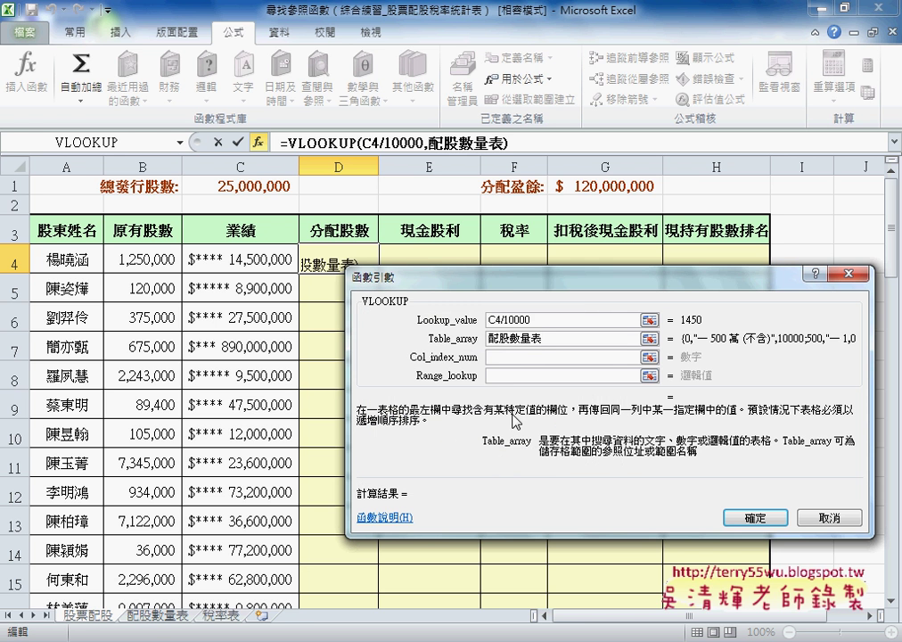
Step: Set column 3 and range lookup 1, confirming =VLOOKUP(C4/10000,配股數量表,3,1) with 35,000 shares
{"action": "left_click", "coordinate": [505, 359]}
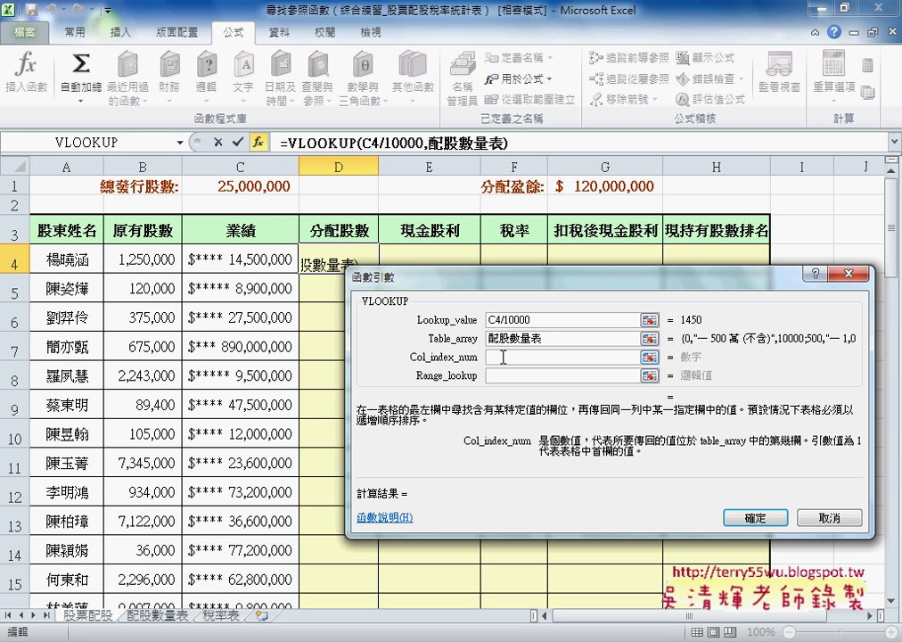
{"action": "type", "text": "3"}
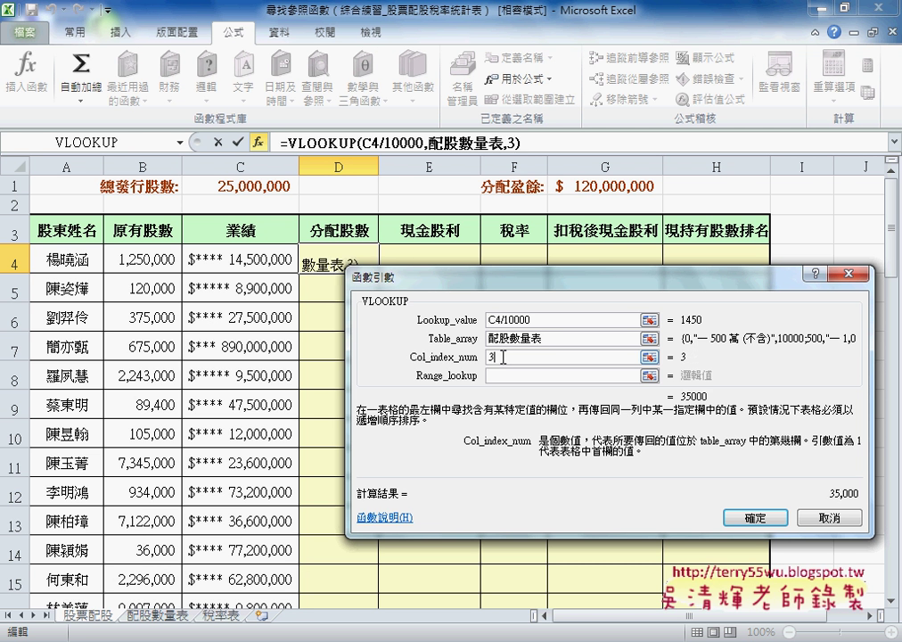
{"action": "left_click", "coordinate": [518, 375]}
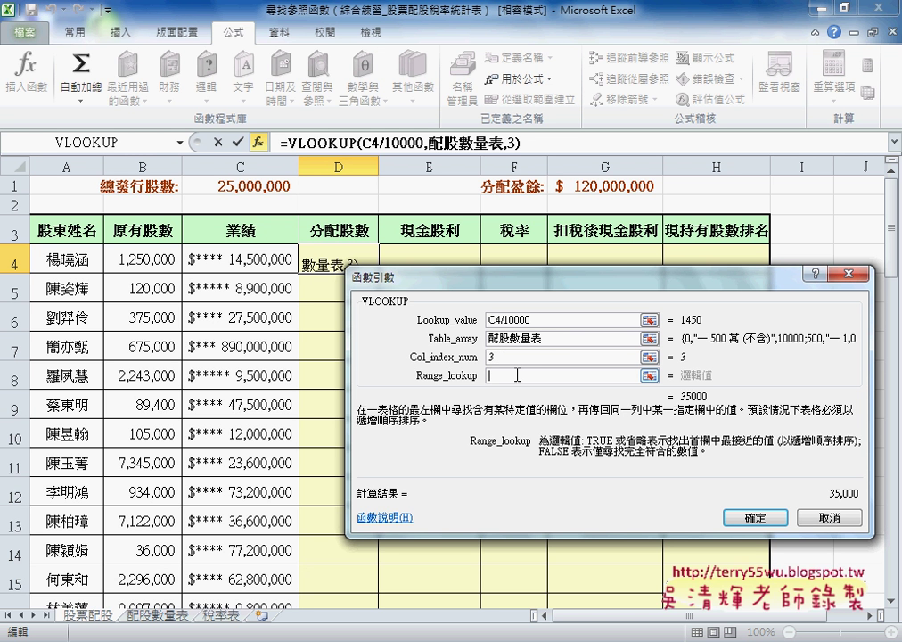
{"action": "type", "text": "0"}
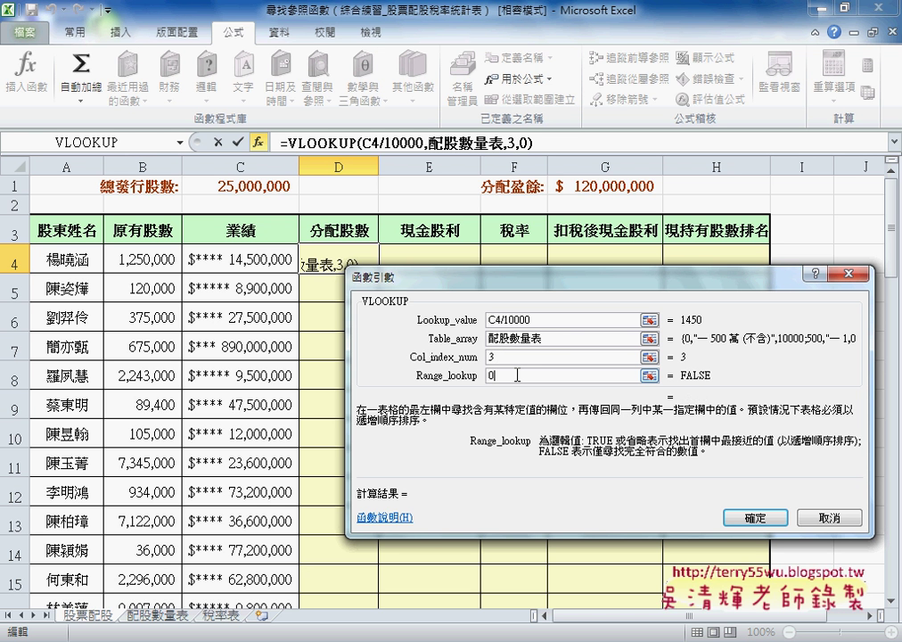
{"action": "key", "text": "BackSpace"}
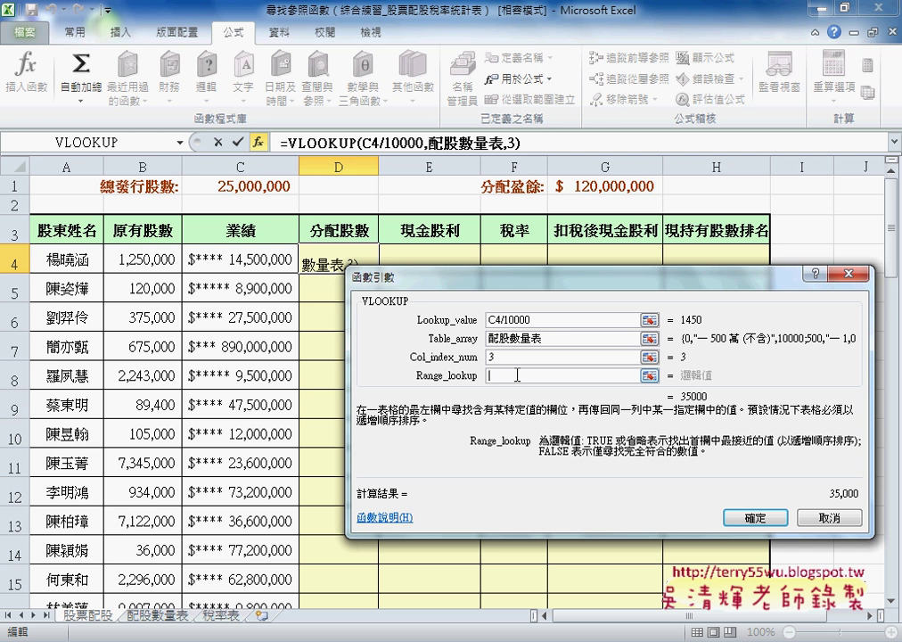
{"action": "type", "text": "1"}
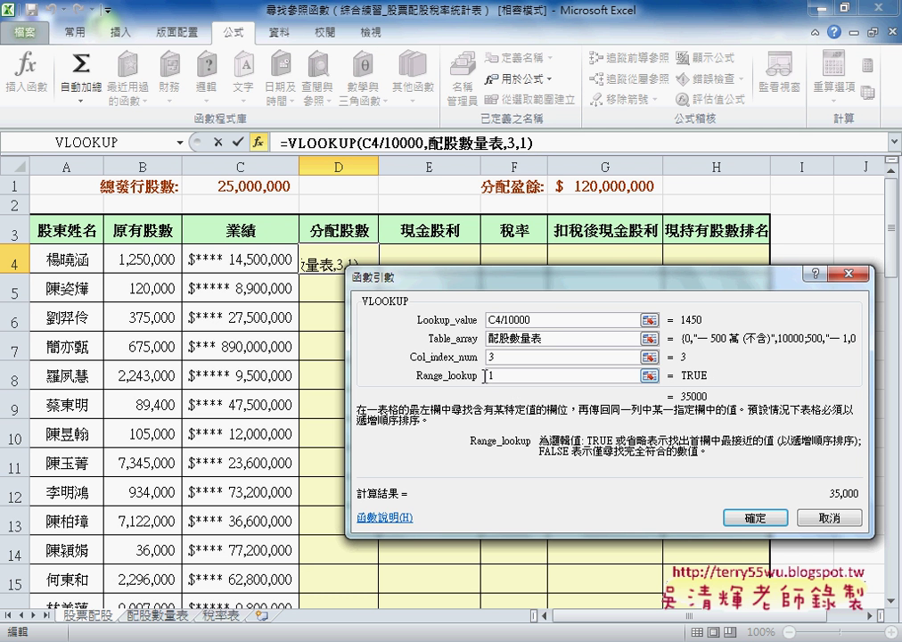
{"action": "left_click", "coordinate": [731, 517]}
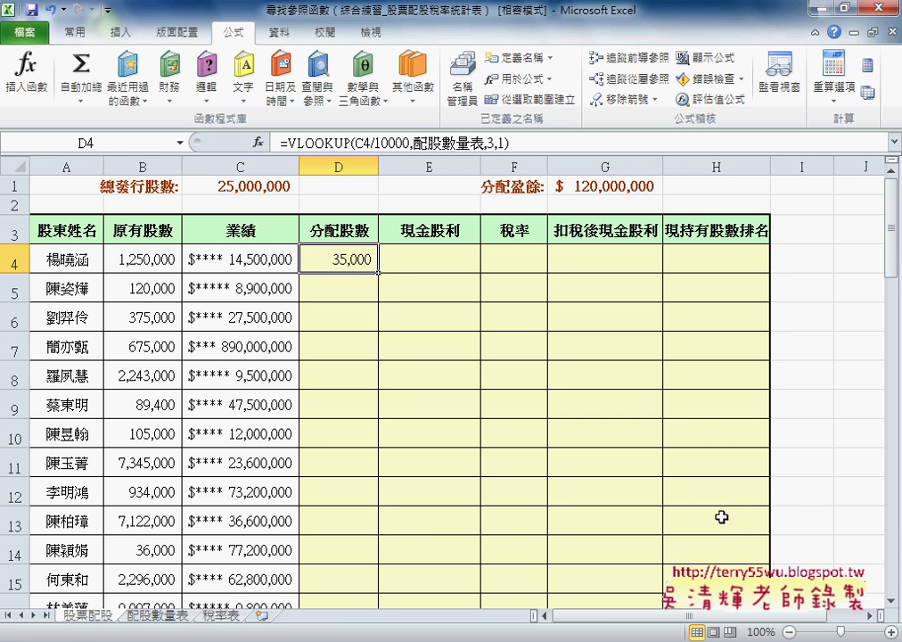
Step: Fill D4's lookup down column D and compare the results against the 配股數量表 sheet
{"action": "double_click", "coordinate": [378, 273]}
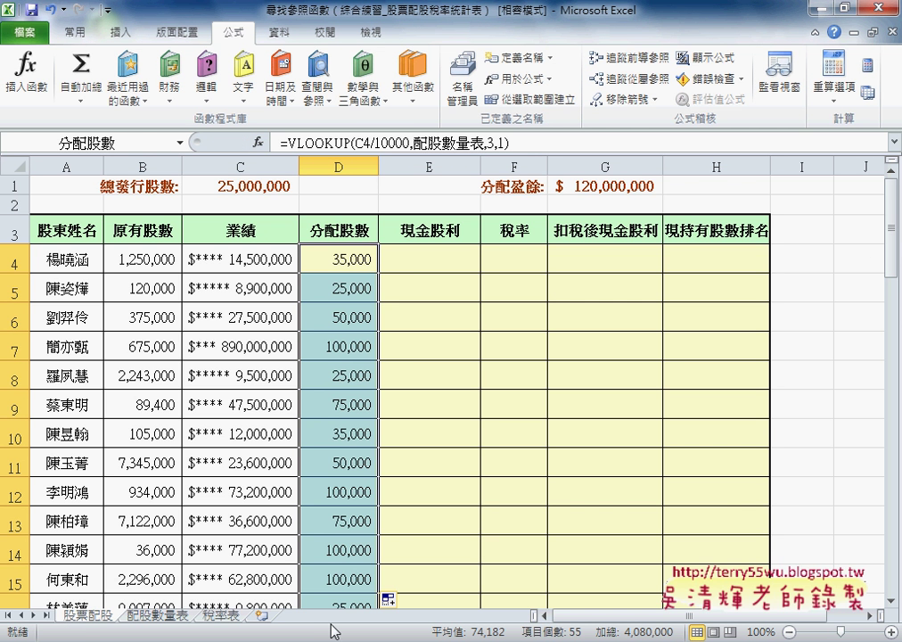
{"action": "left_click", "coordinate": [260, 259]}
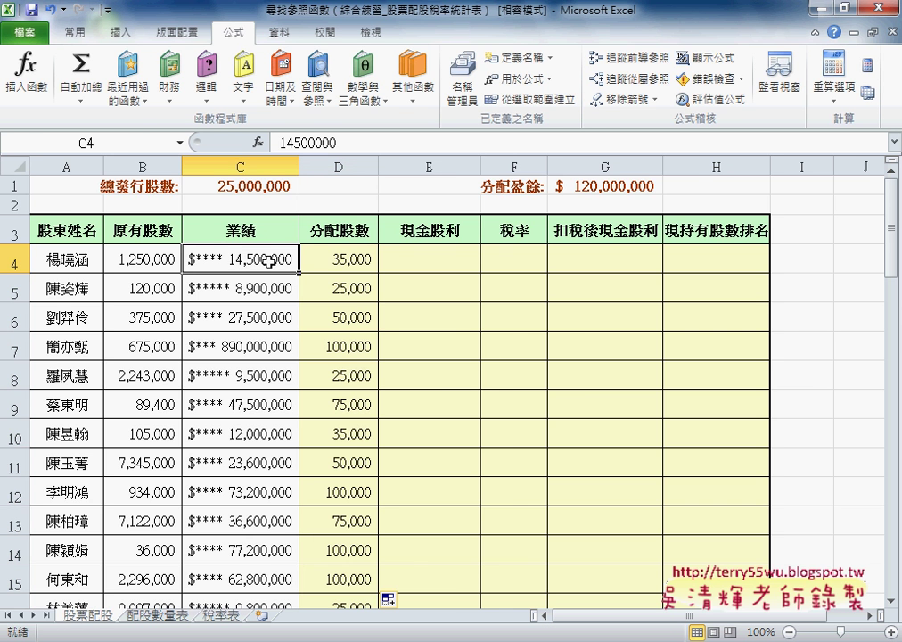
{"action": "left_click", "coordinate": [160, 615]}
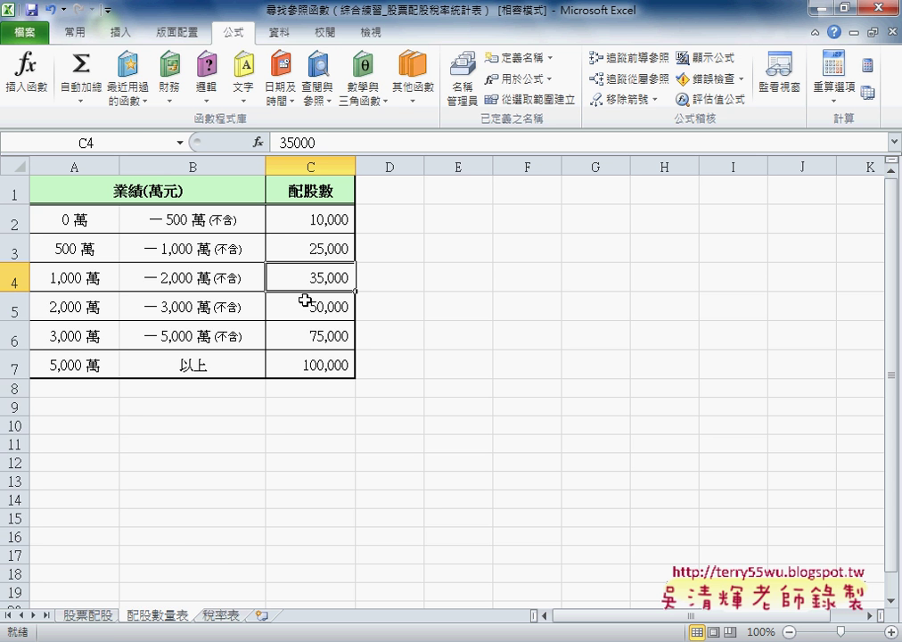
{"action": "left_click", "coordinate": [96, 616]}
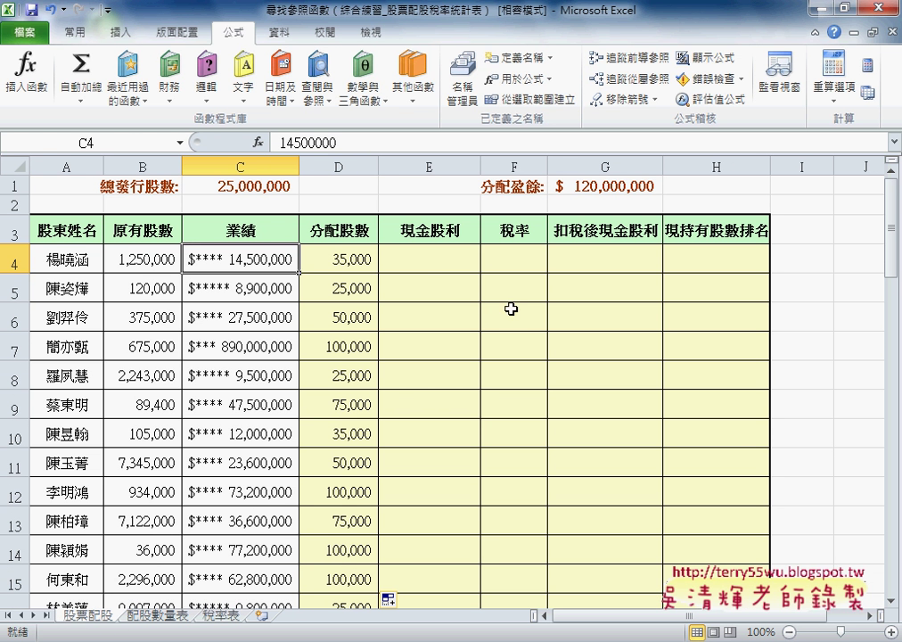
{"action": "left_click", "coordinate": [414, 260]}
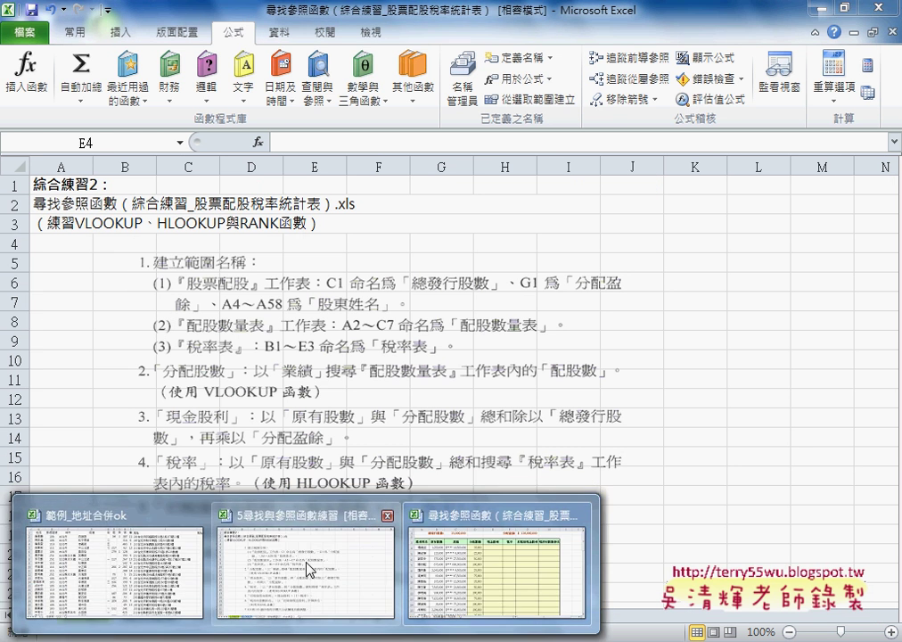
{"action": "left_click", "coordinate": [306, 567]}
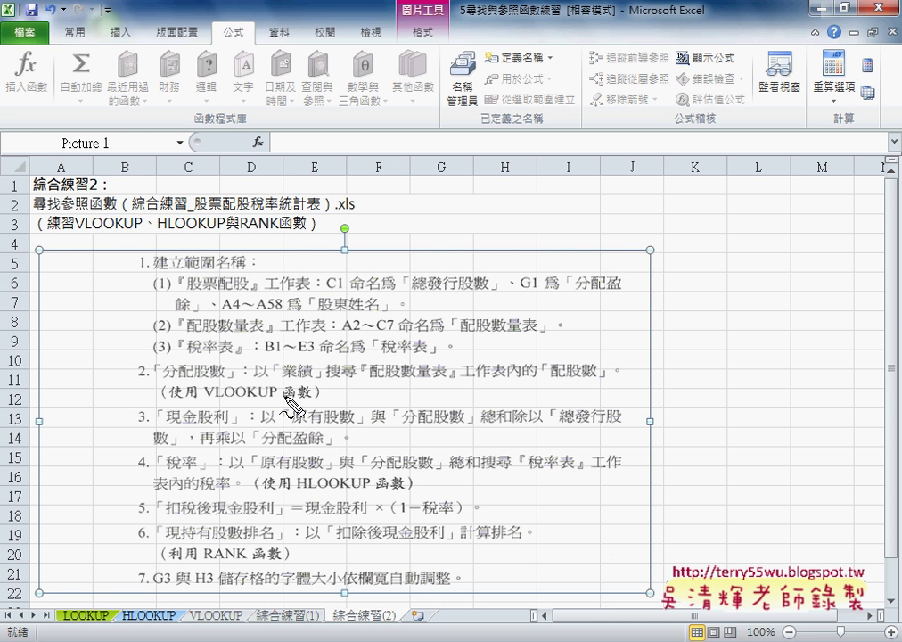
{"action": "left_click_drag", "start_coordinate": [286, 398], "coordinate": [298, 443]}
{"action": "mouse_move", "coordinate": [370, 416]}
{"action": "left_mouse_down"}
{"action": "mouse_move", "coordinate": [389, 419]}
{"action": "mouse_move", "coordinate": [379, 430]}
{"action": "left_mouse_up"}
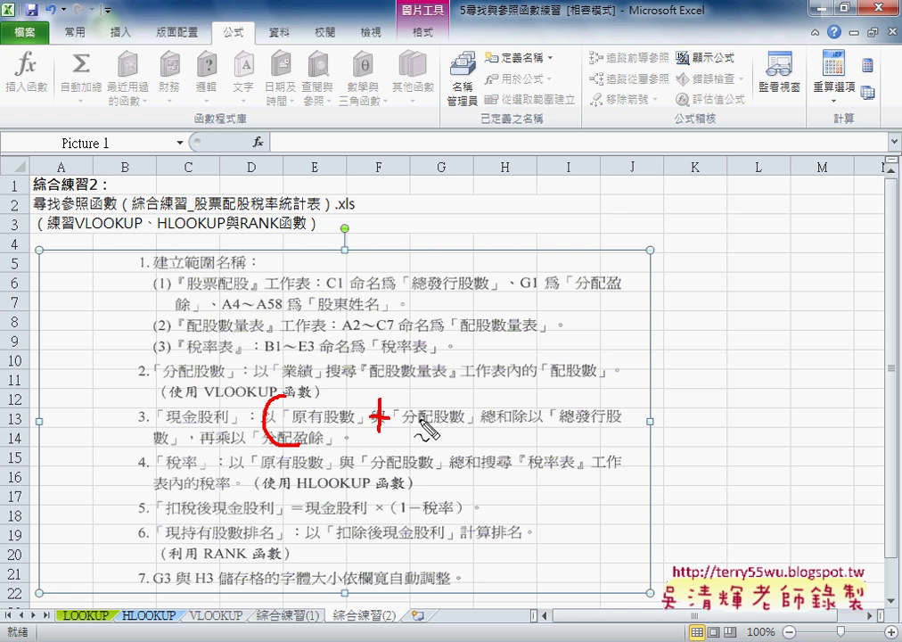
{"action": "left_click_drag", "start_coordinate": [463, 396], "coordinate": [471, 430]}
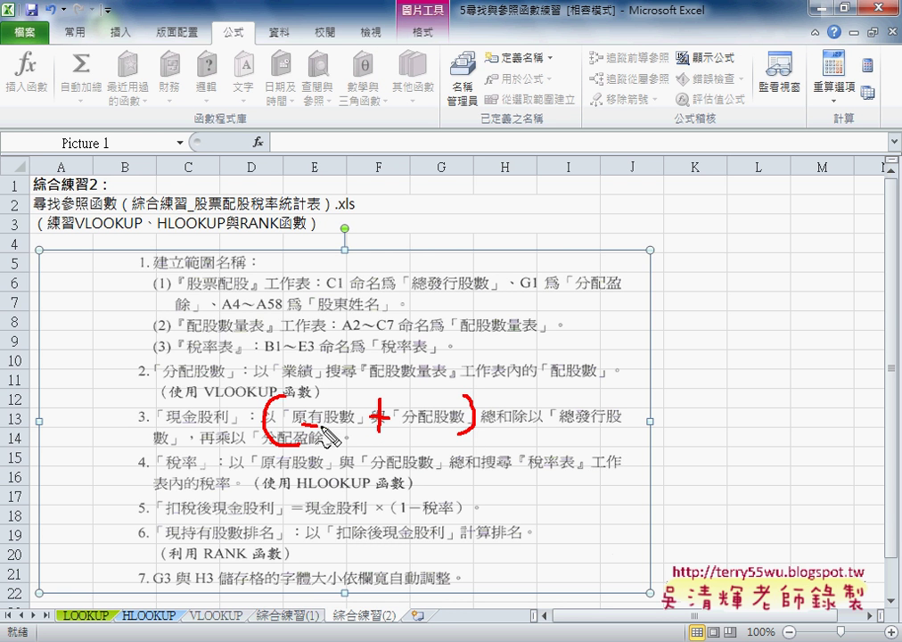
{"action": "left_click_drag", "start_coordinate": [291, 435], "coordinate": [348, 435]}
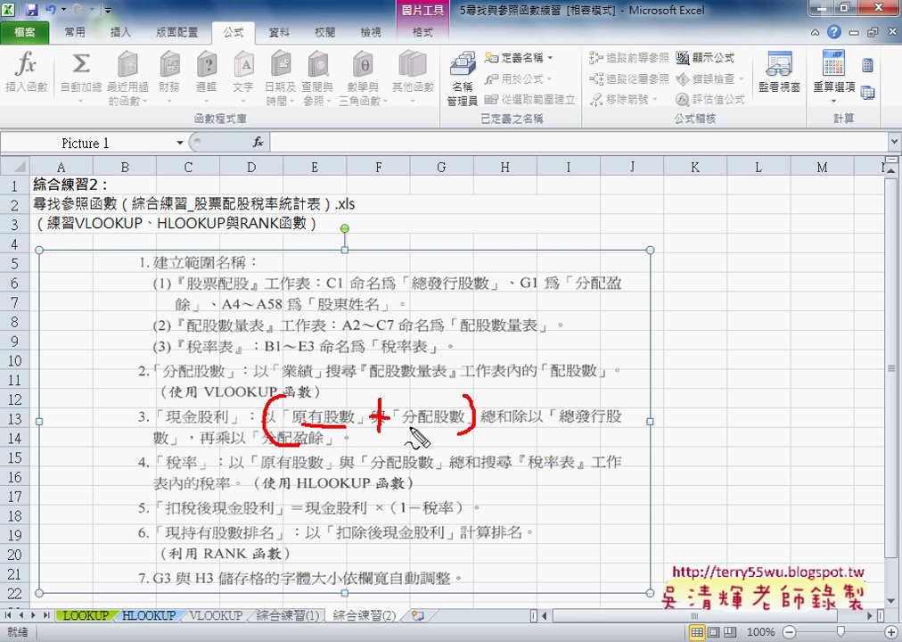
{"action": "left_click_drag", "start_coordinate": [408, 434], "coordinate": [459, 432]}
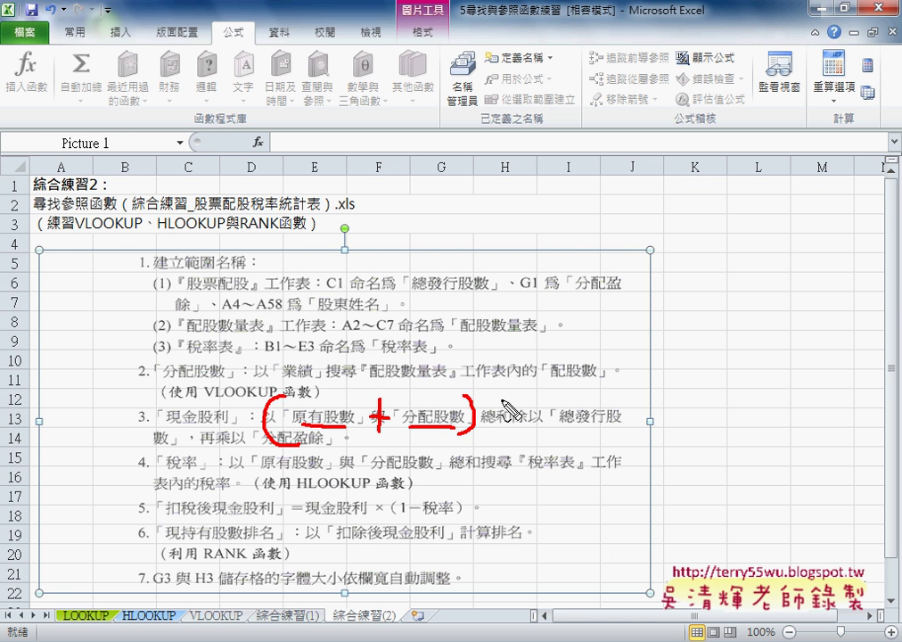
{"action": "left_click_drag", "start_coordinate": [520, 397], "coordinate": [482, 440]}
{"action": "left_click_drag", "start_coordinate": [558, 427], "coordinate": [613, 426]}
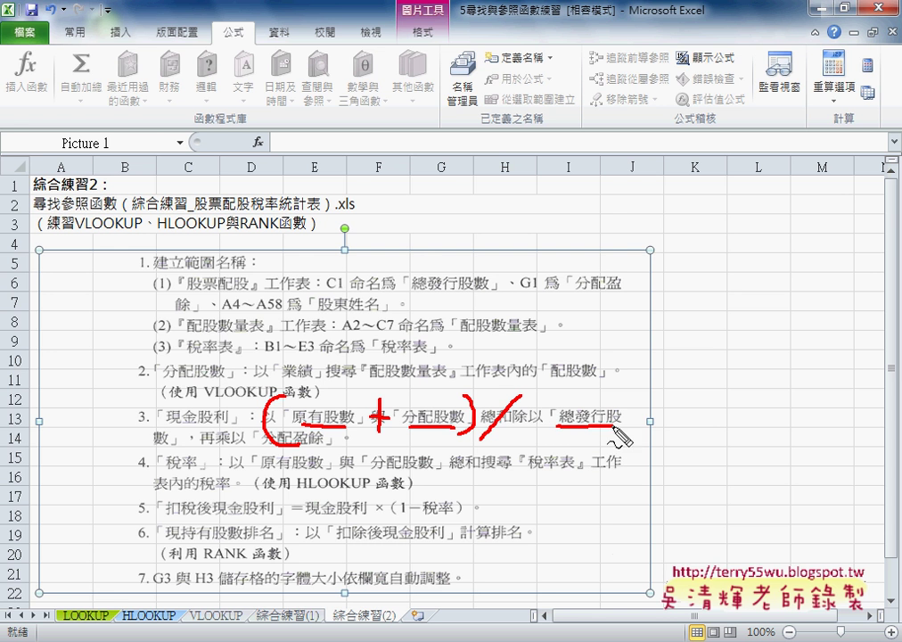
{"action": "mouse_move", "coordinate": [146, 441]}
{"action": "left_mouse_down"}
{"action": "mouse_move", "coordinate": [234, 439]}
{"action": "mouse_move", "coordinate": [213, 457]}
{"action": "mouse_move", "coordinate": [229, 452]}
{"action": "left_mouse_up"}
{"action": "left_click_drag", "start_coordinate": [230, 428], "coordinate": [202, 452]}
{"action": "left_click_drag", "start_coordinate": [264, 446], "coordinate": [314, 447]}
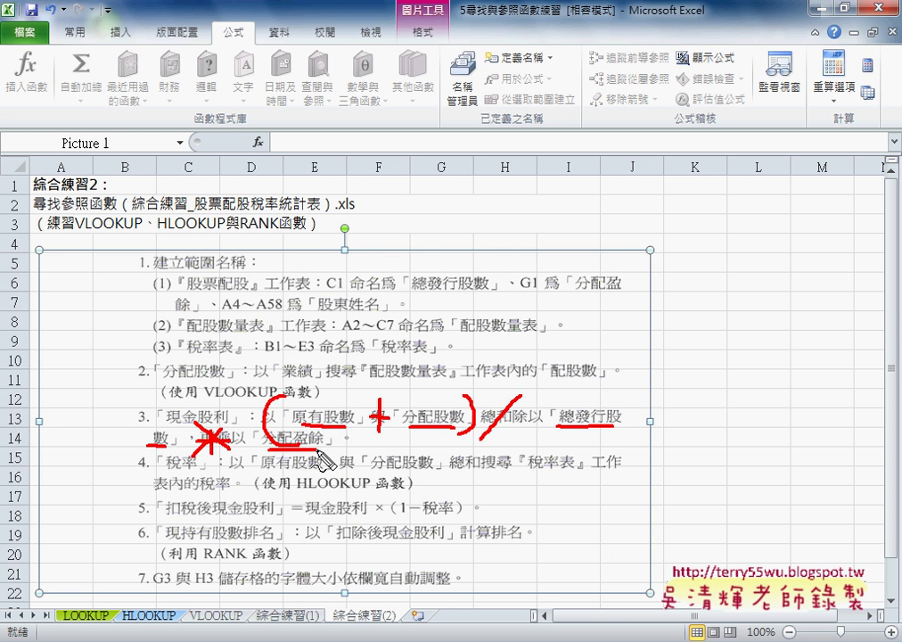
{"action": "key", "text": "Escape"}
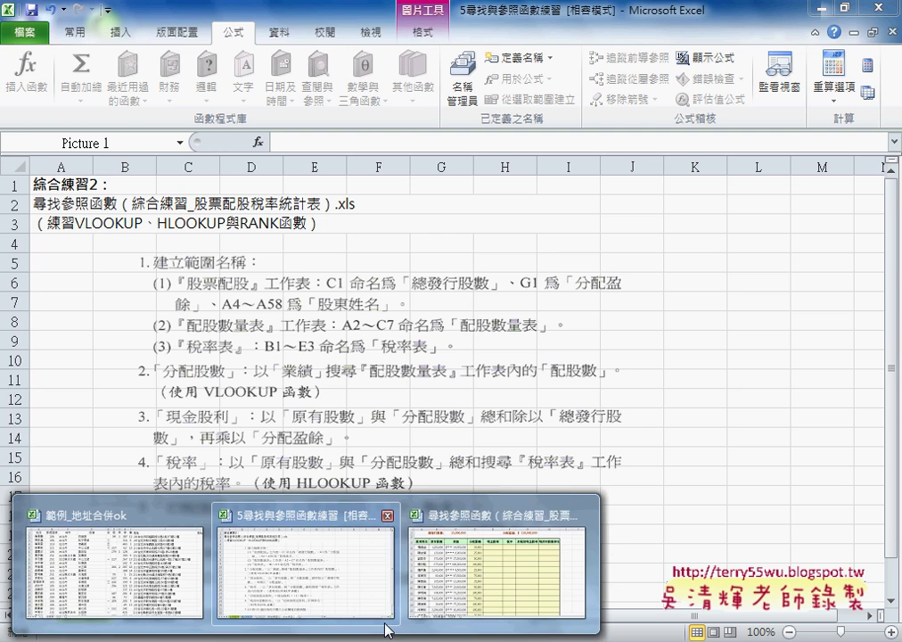
Step: In E4, start the formula =原有股數+分配股數 using pasted range names
{"action": "left_click", "coordinate": [461, 587]}
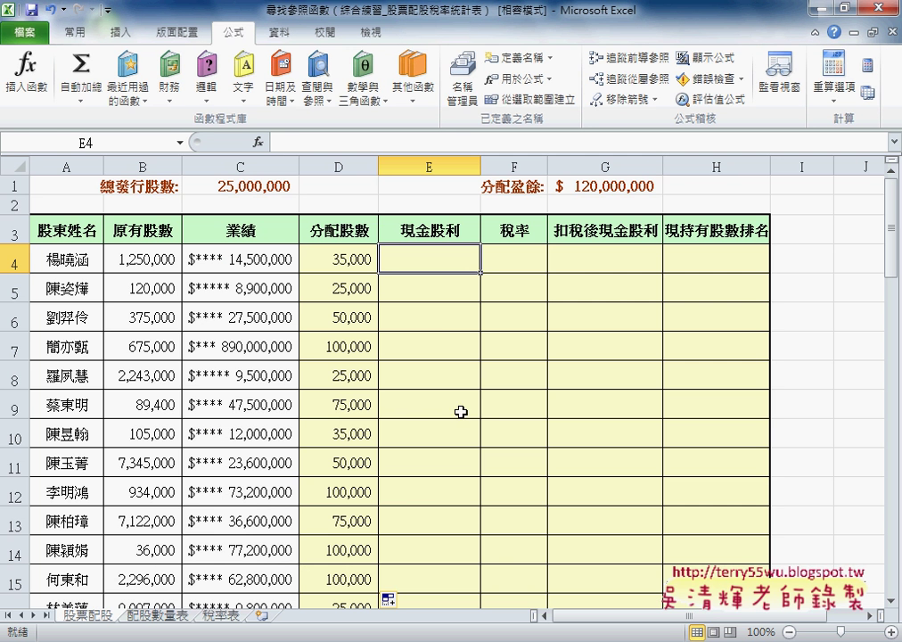
{"action": "left_click", "coordinate": [288, 144]}
{"action": "type", "text": "="}
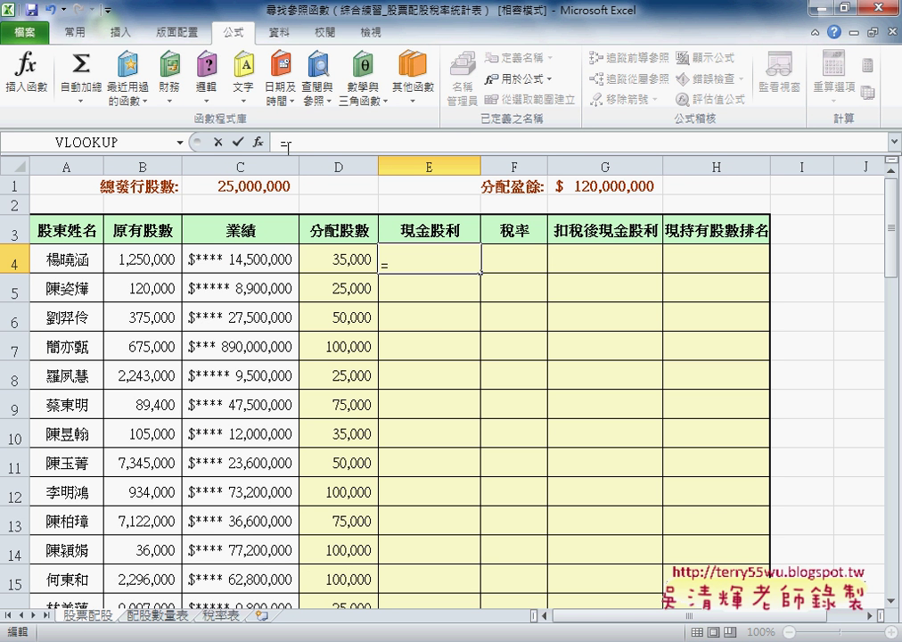
{"action": "key", "text": "F3"}
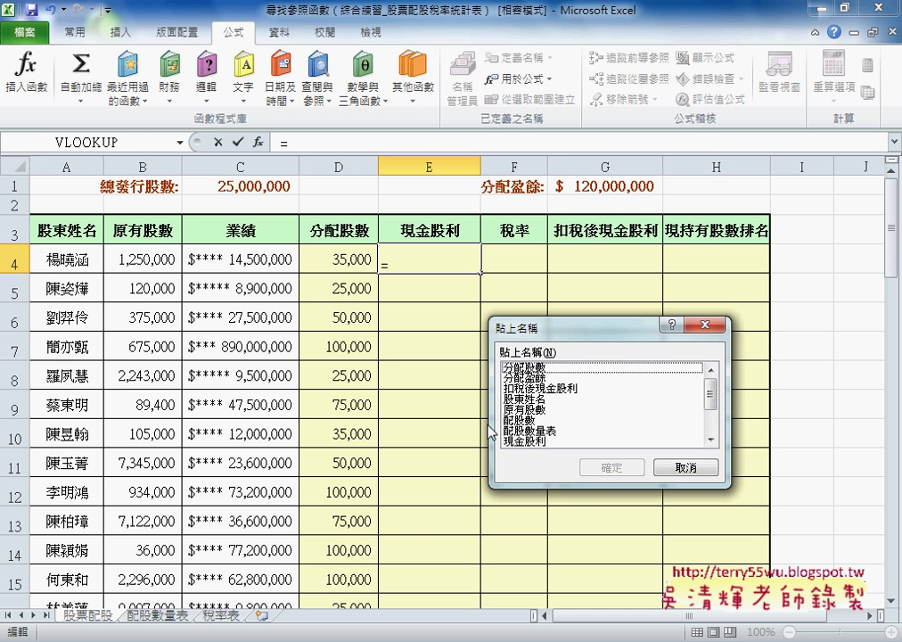
{"action": "left_click", "coordinate": [545, 410]}
{"action": "left_click", "coordinate": [607, 466]}
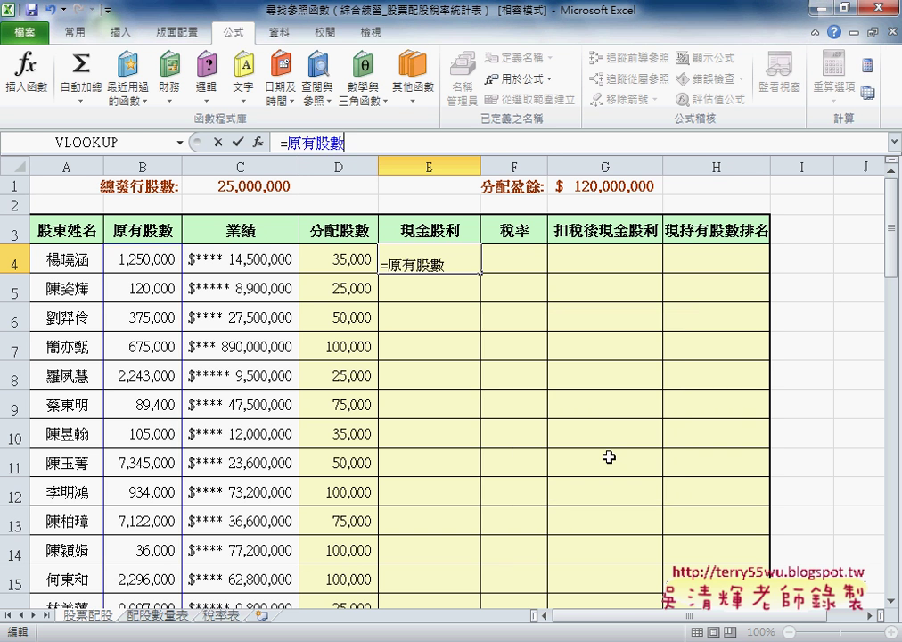
{"action": "type", "text": "+"}
{"action": "key", "text": "F3"}
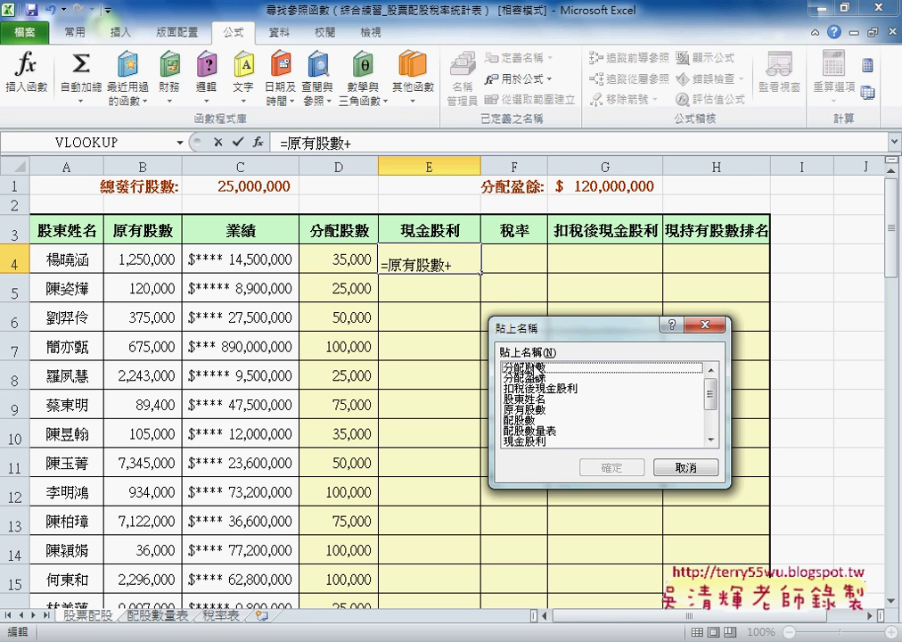
{"action": "left_click", "coordinate": [533, 366]}
{"action": "left_click", "coordinate": [612, 468]}
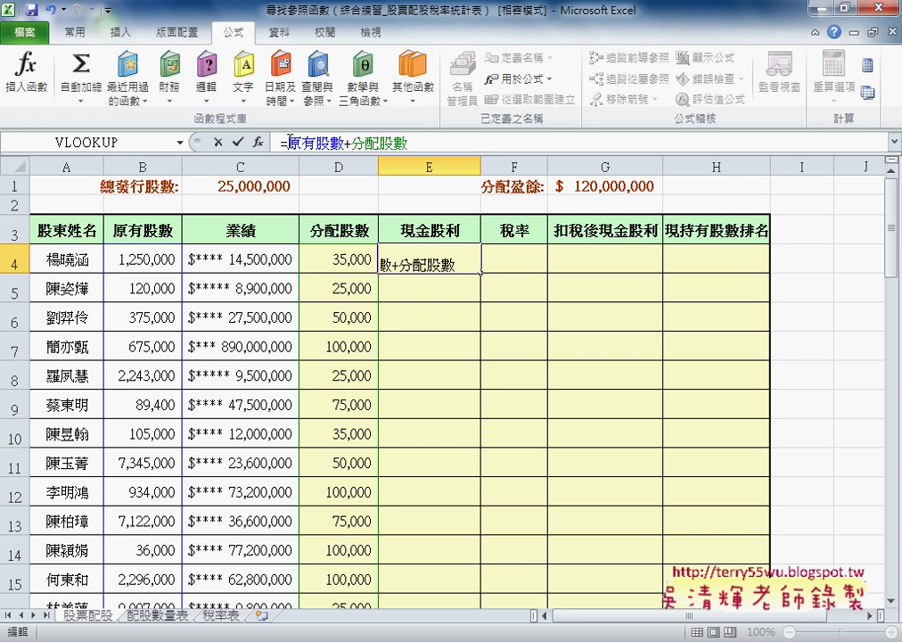
Step: Bracket the sum, divide by 總發行股數, multiply by 分配盈餘, and confirm for $6,168,000
{"action": "left_click", "coordinate": [287, 143]}
{"action": "type", "text": "("}
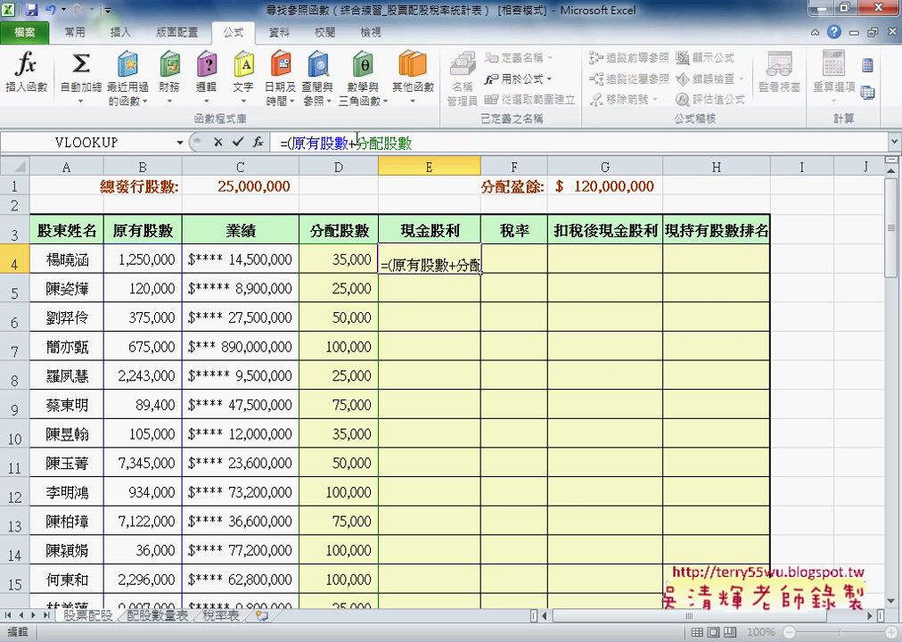
{"action": "left_click", "coordinate": [433, 142]}
{"action": "type", "text": ")"}
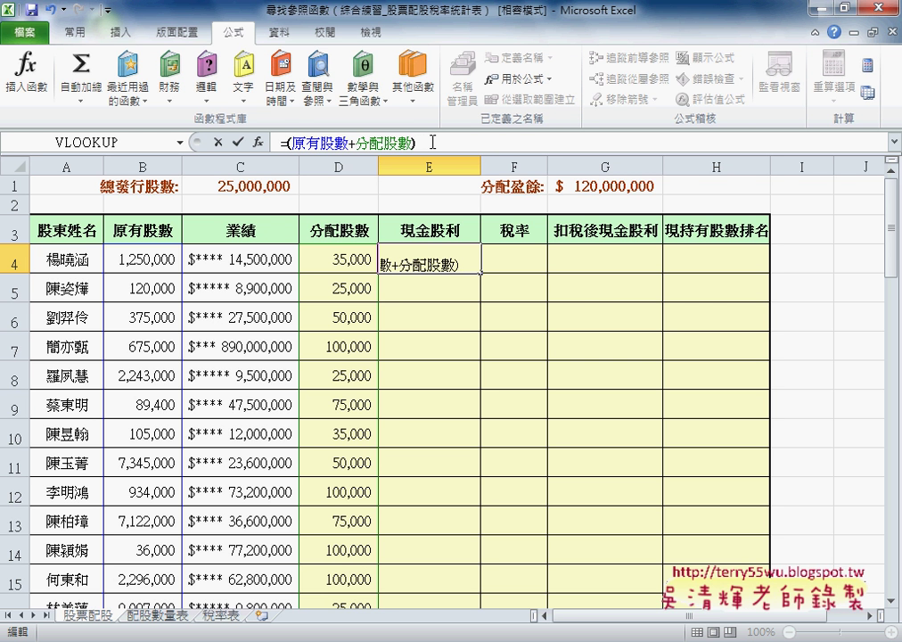
{"action": "type", "text": "/"}
{"action": "key", "text": "F3"}
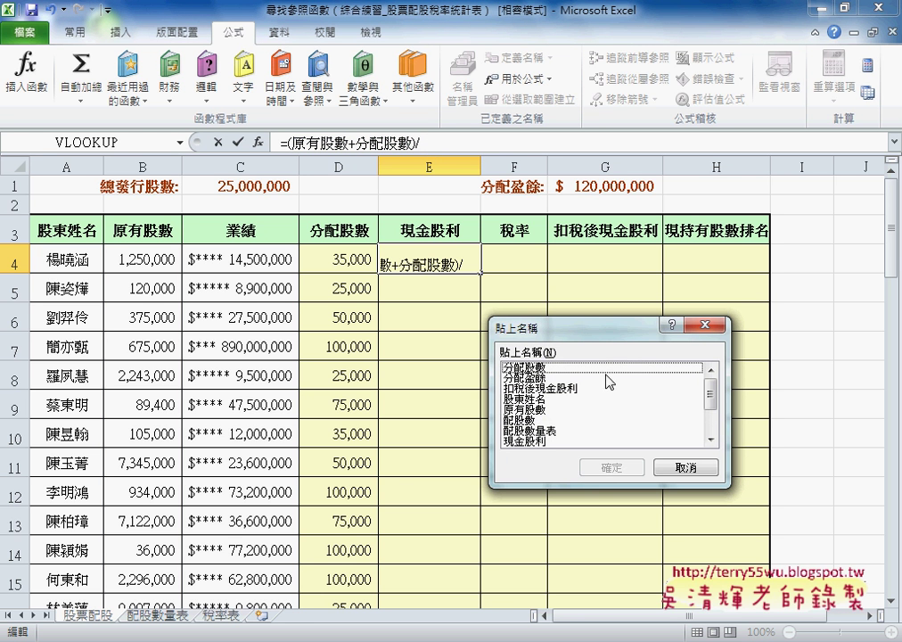
{"action": "left_click_drag", "start_coordinate": [710, 393], "coordinate": [714, 429]}
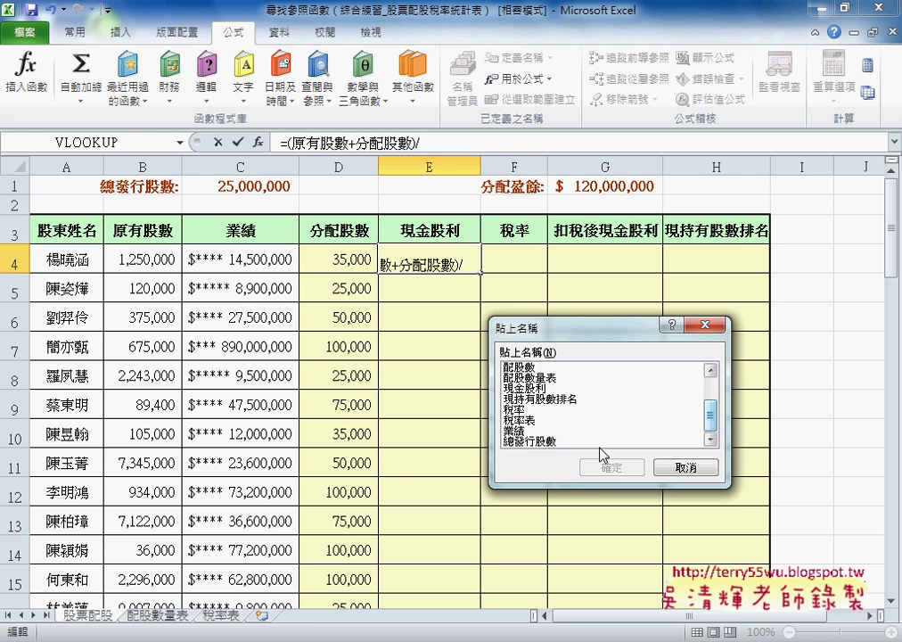
{"action": "left_click", "coordinate": [532, 440]}
{"action": "left_click", "coordinate": [611, 467]}
{"action": "type", "text": "*"}
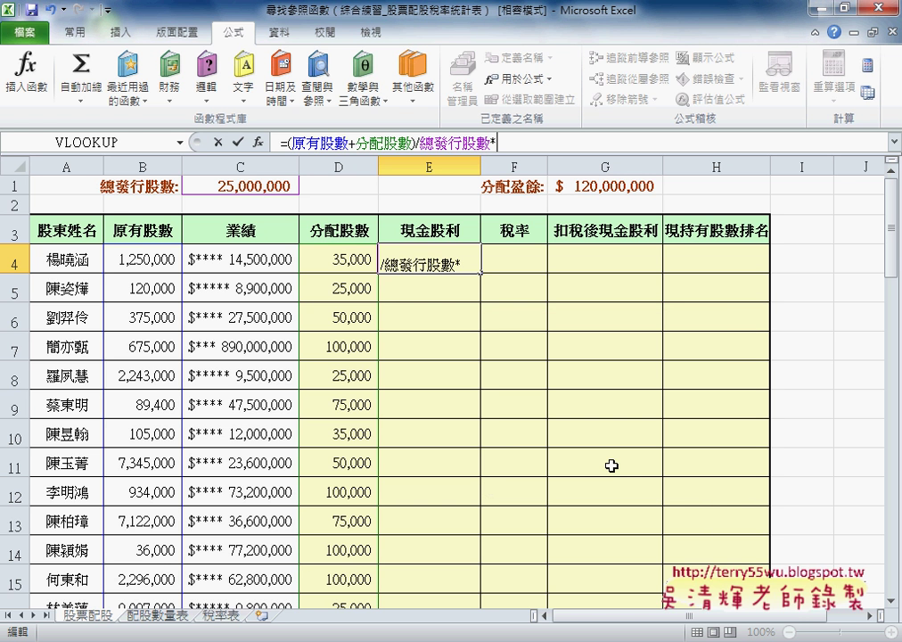
{"action": "key", "text": "F3"}
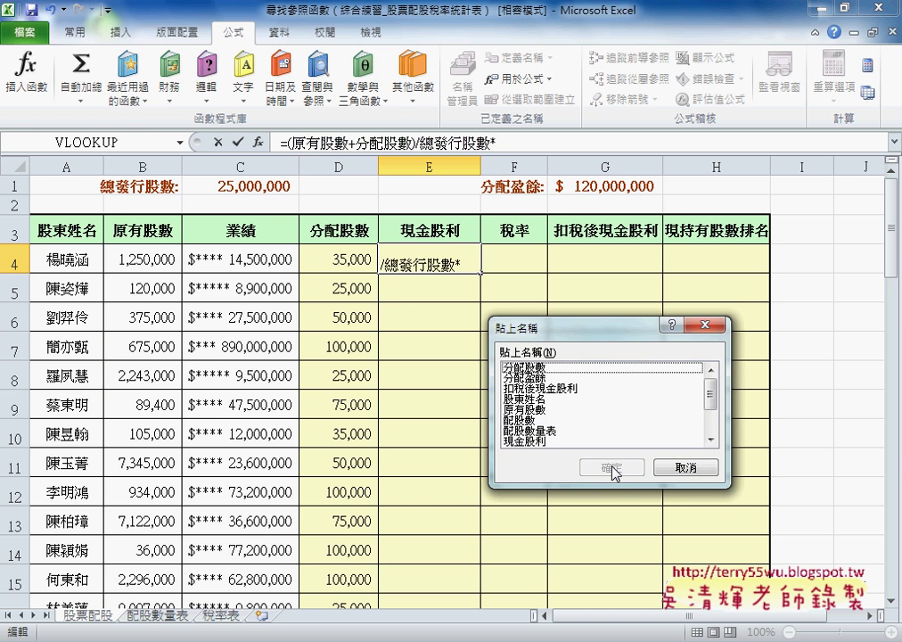
{"action": "left_click", "coordinate": [526, 377]}
{"action": "left_click", "coordinate": [612, 467]}
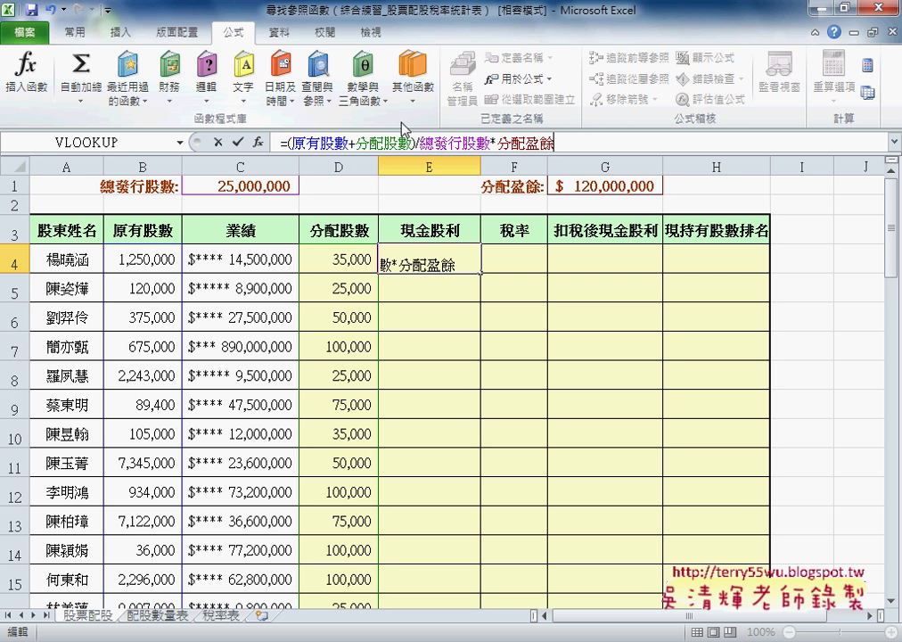
{"action": "left_click", "coordinate": [237, 142]}
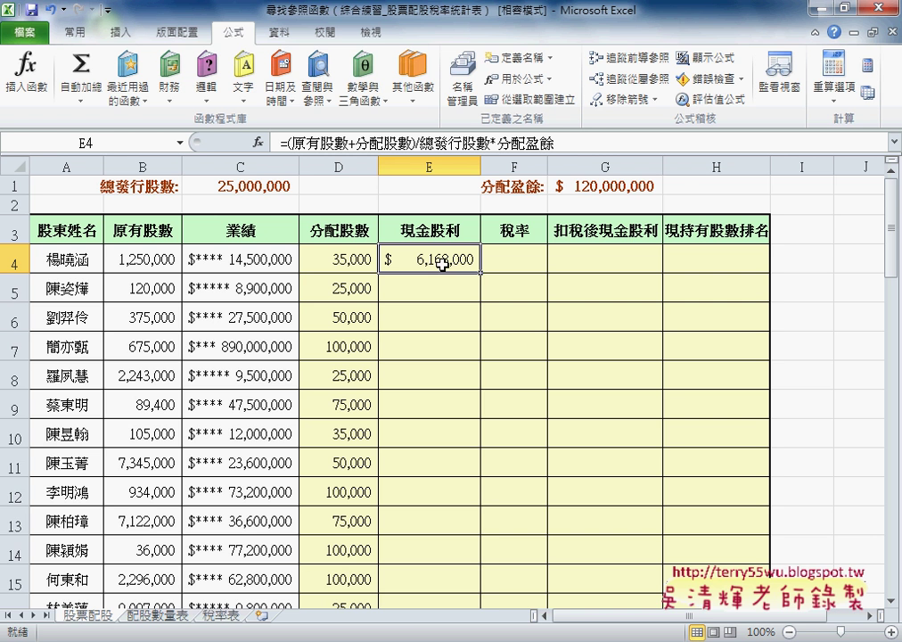
Step: Copy E4's cash dividend formula down column E, giving amounts like $696,000 and $10,886,400
{"action": "double_click", "coordinate": [481, 272]}
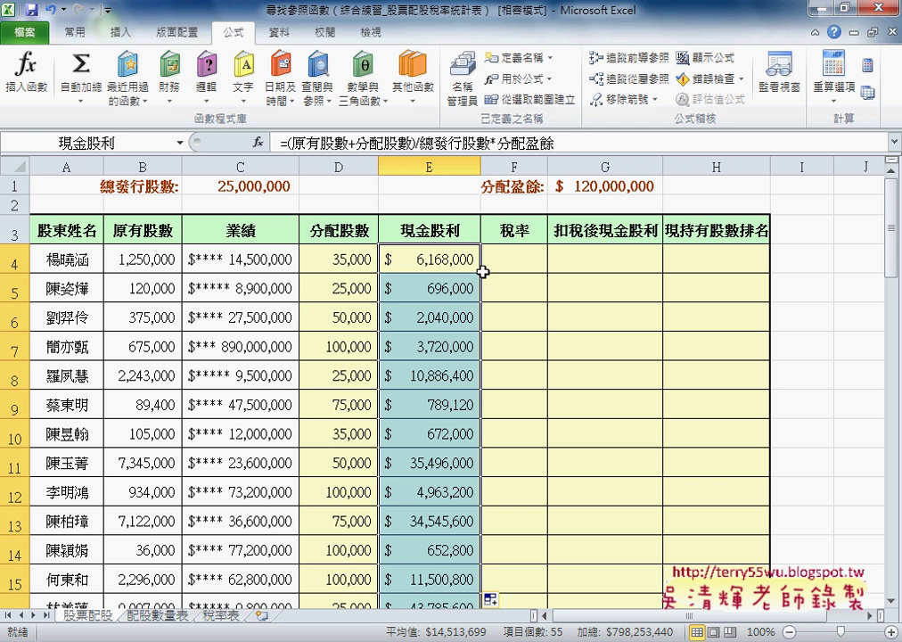
{"action": "left_click", "coordinate": [424, 258]}
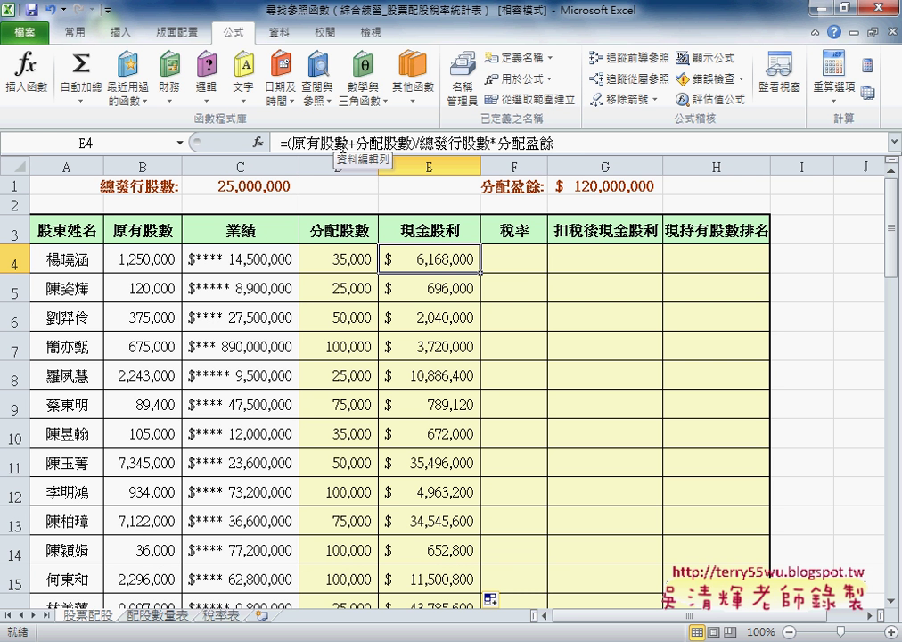
{"action": "left_click", "coordinate": [535, 262]}
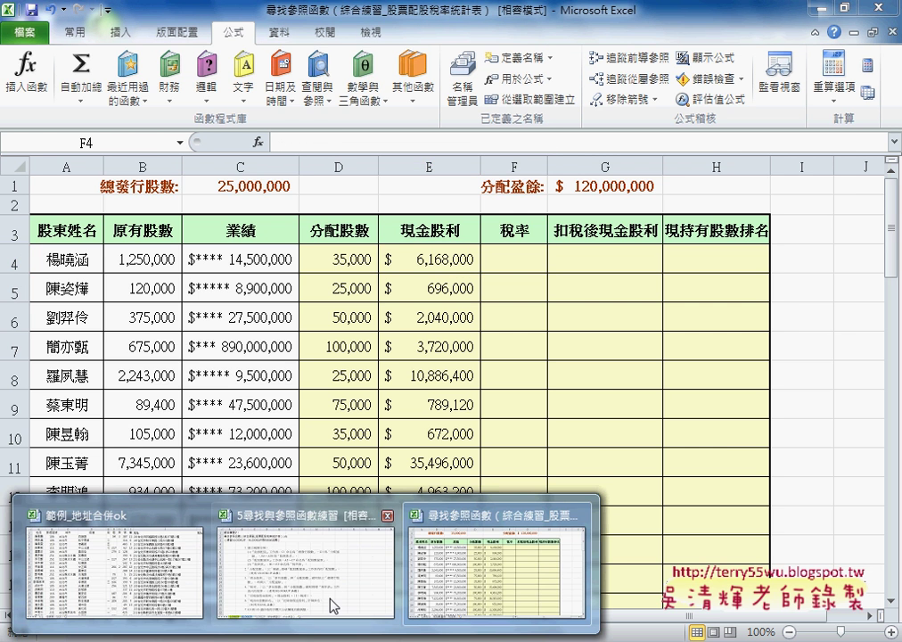
{"action": "left_click", "coordinate": [328, 598]}
{"action": "scroll", "coordinate": [382, 516], "scroll_direction": "down", "scroll_amount": 1}
{"action": "scroll", "coordinate": [381, 515], "scroll_direction": "down", "scroll_amount": 1}
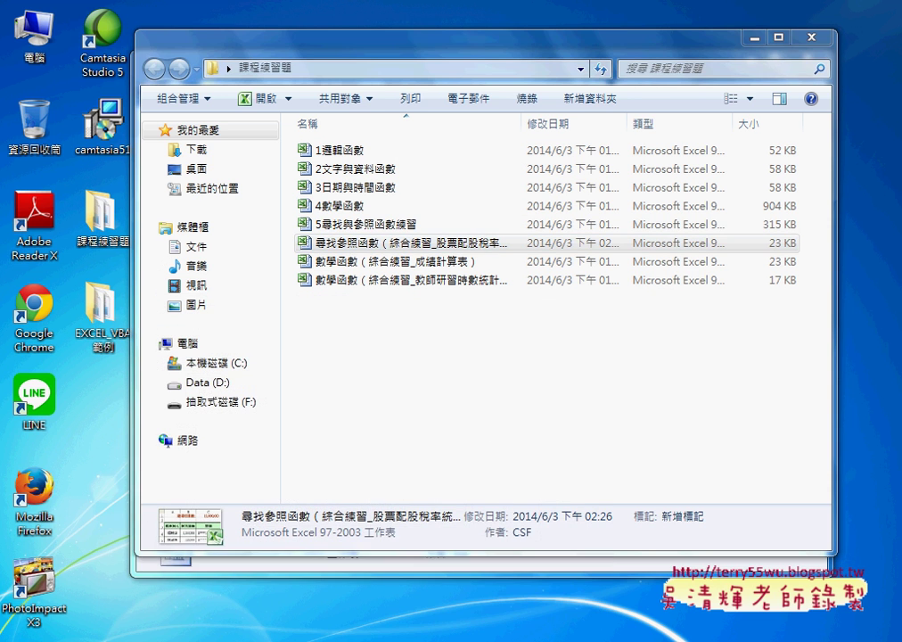
{"action": "mouse_move", "coordinate": [175, 560]}
{"action": "left_click", "coordinate": [461, 581]}
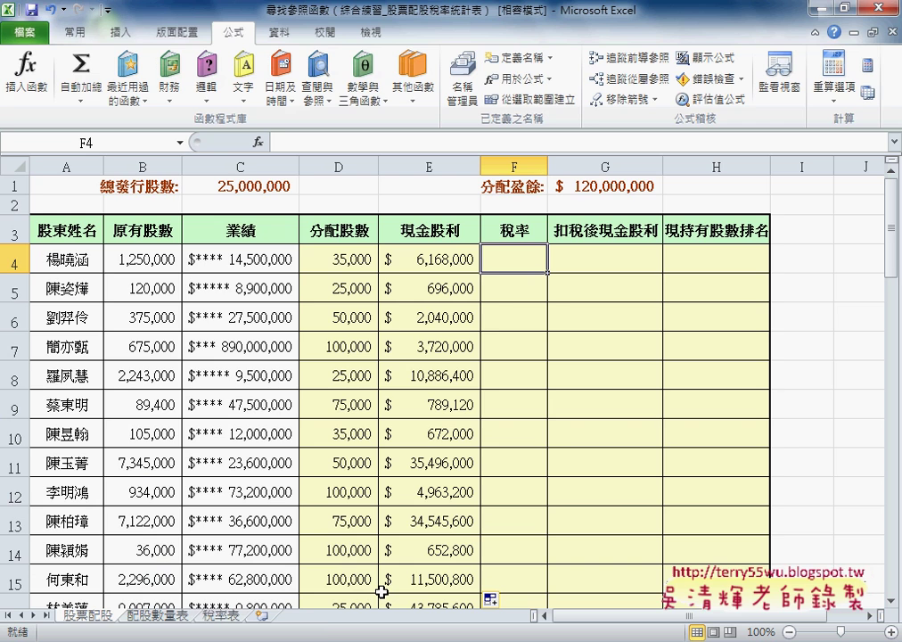
{"action": "left_click", "coordinate": [220, 614]}
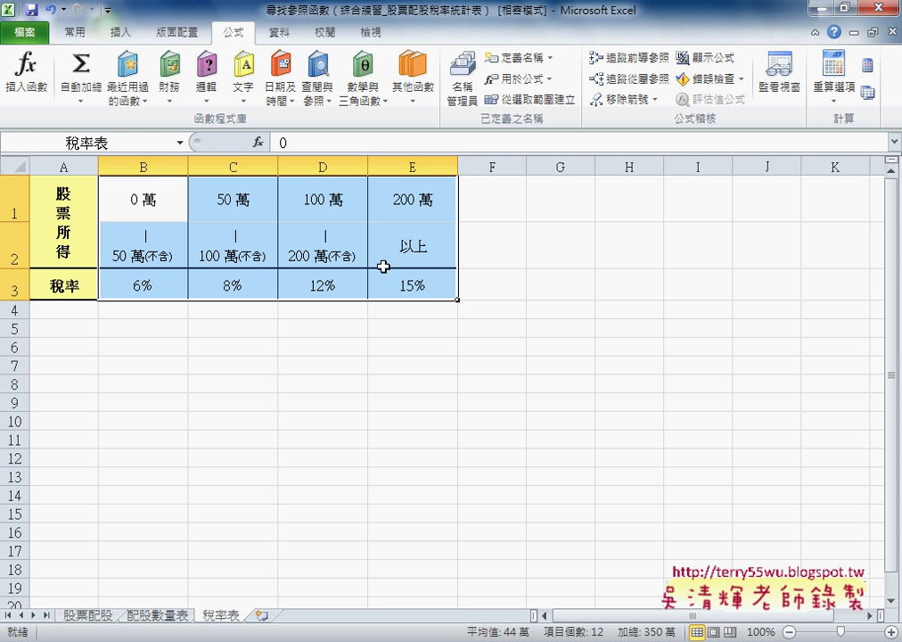
{"action": "left_click", "coordinate": [89, 615]}
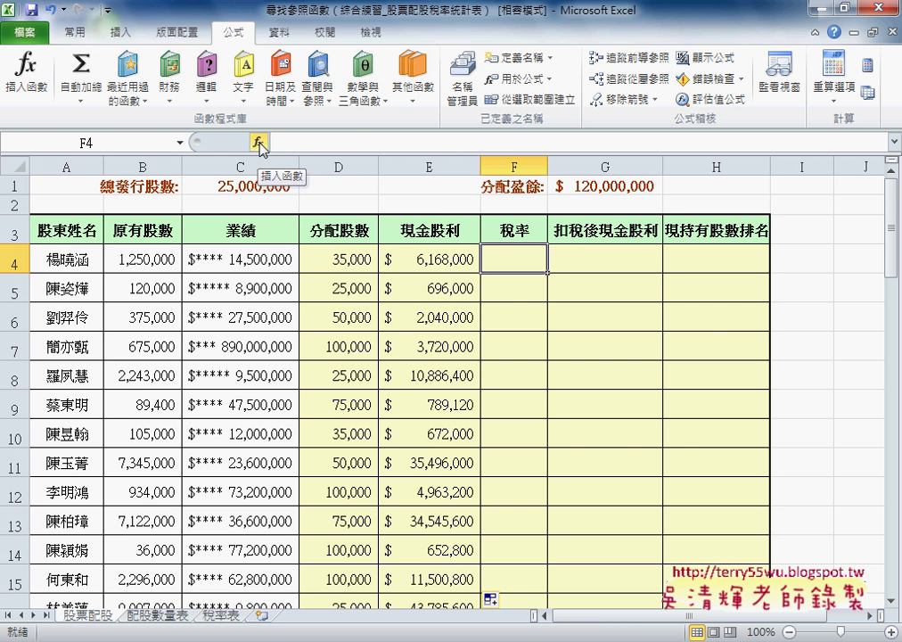
Step: Insert the HLOOKUP function into F4
{"action": "left_click", "coordinate": [259, 144]}
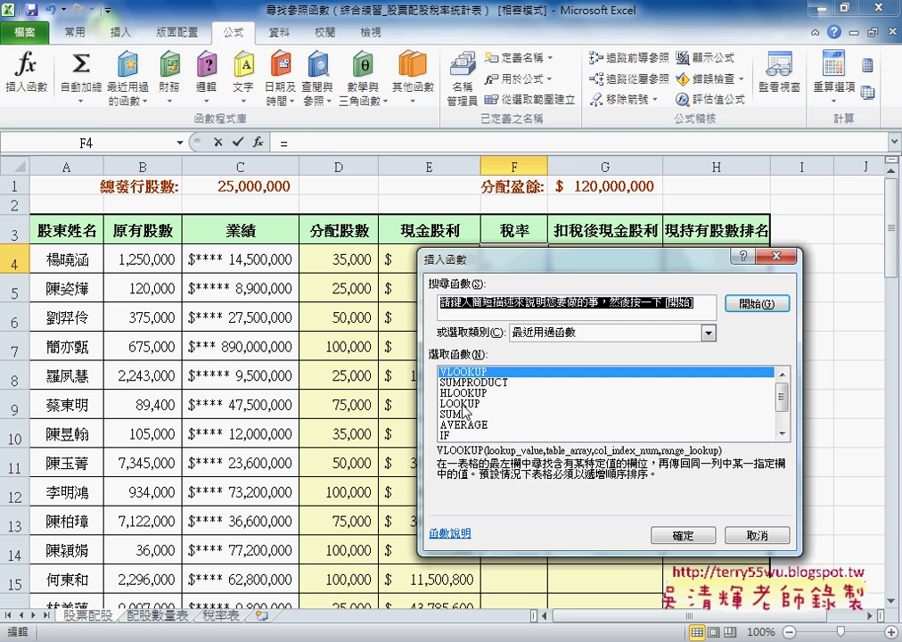
{"action": "left_click", "coordinate": [526, 392]}
{"action": "left_click", "coordinate": [686, 535]}
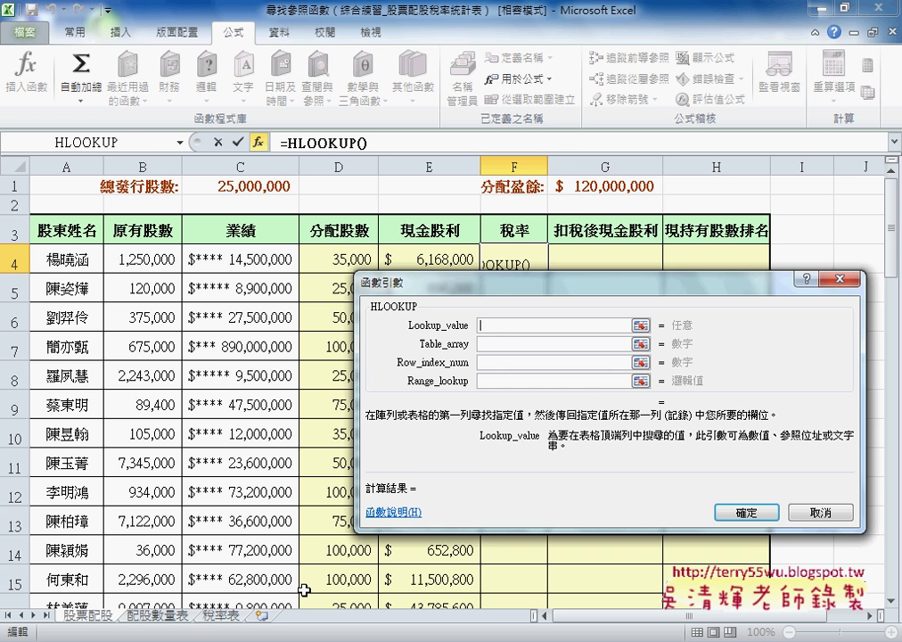
{"action": "left_click_drag", "start_coordinate": [453, 285], "coordinate": [311, 339]}
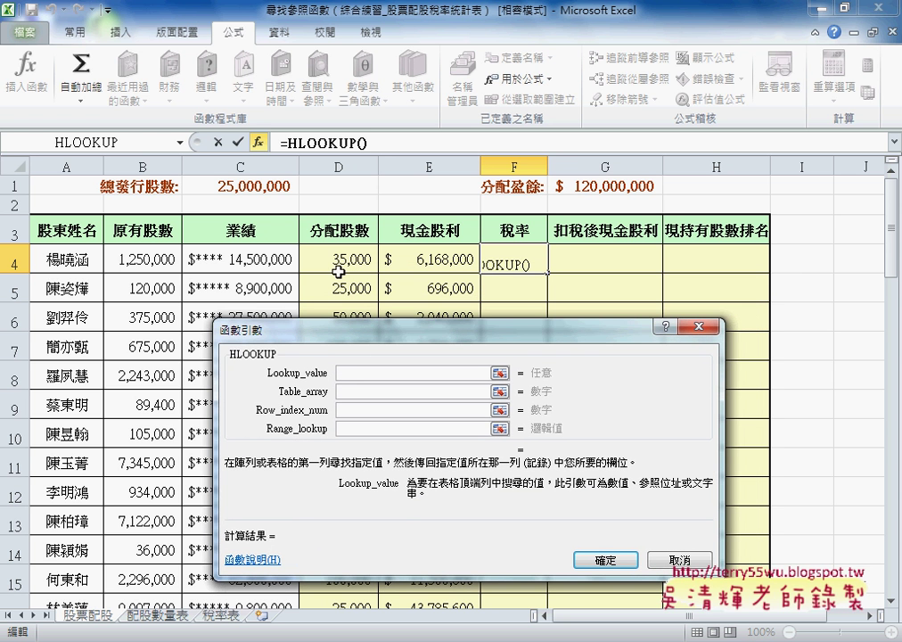
Step: Enter 原有股數+ as the lookup value and remove 分配股數 mistakenly put in the table array
{"action": "key", "text": "F3"}
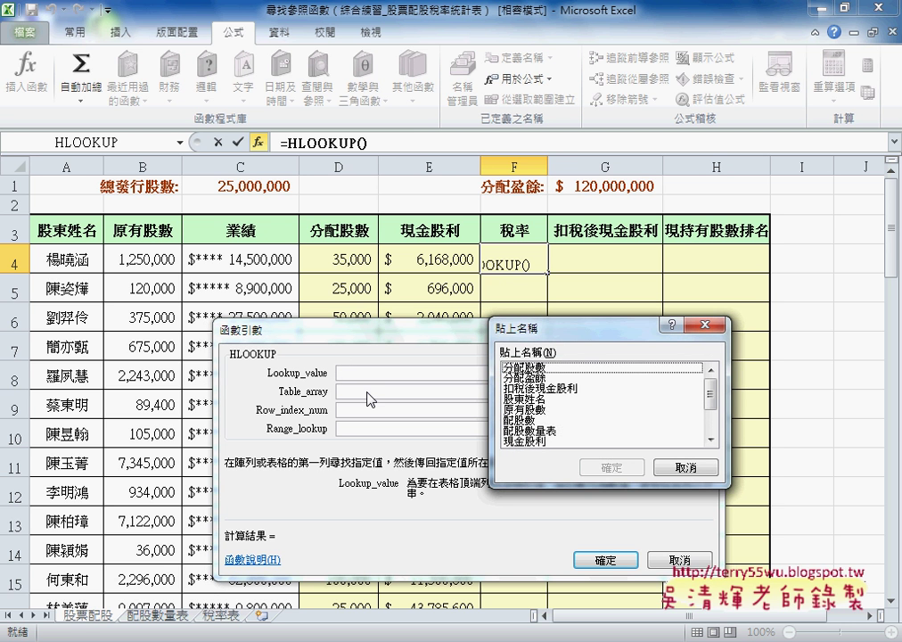
{"action": "left_click", "coordinate": [535, 410]}
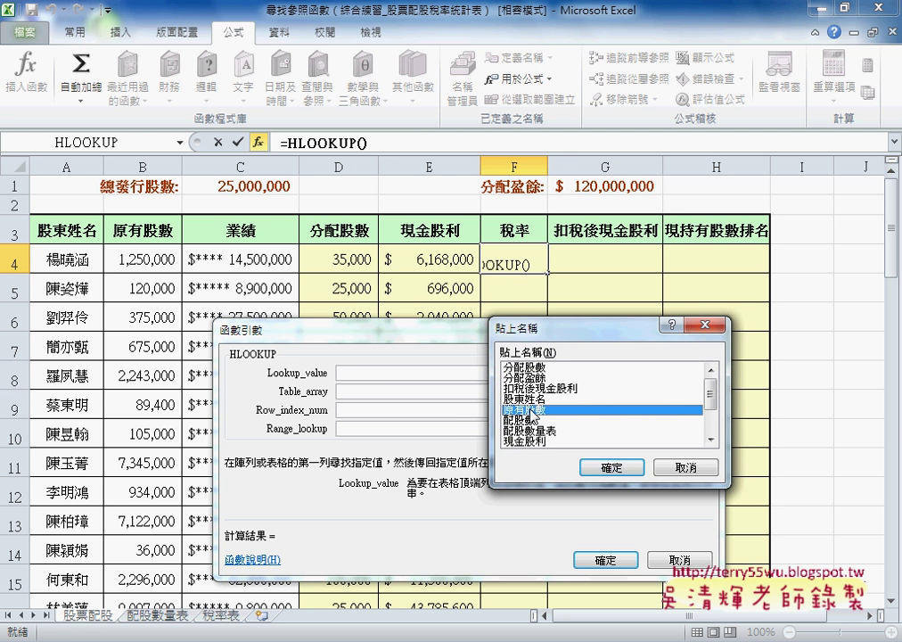
{"action": "left_click", "coordinate": [612, 467]}
{"action": "type", "text": "+"}
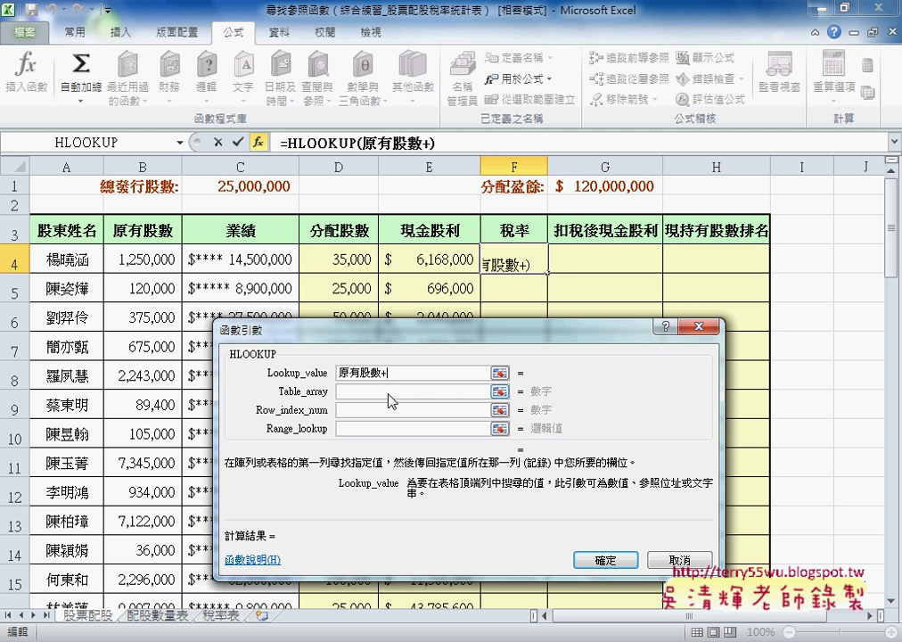
{"action": "left_click", "coordinate": [389, 392]}
{"action": "key", "text": "F3"}
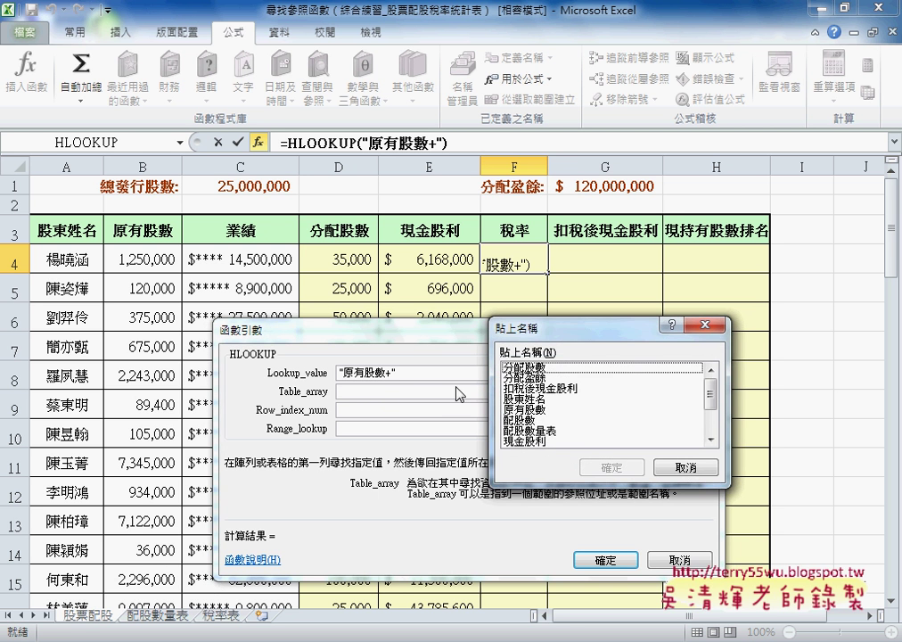
{"action": "key", "text": "Return"}
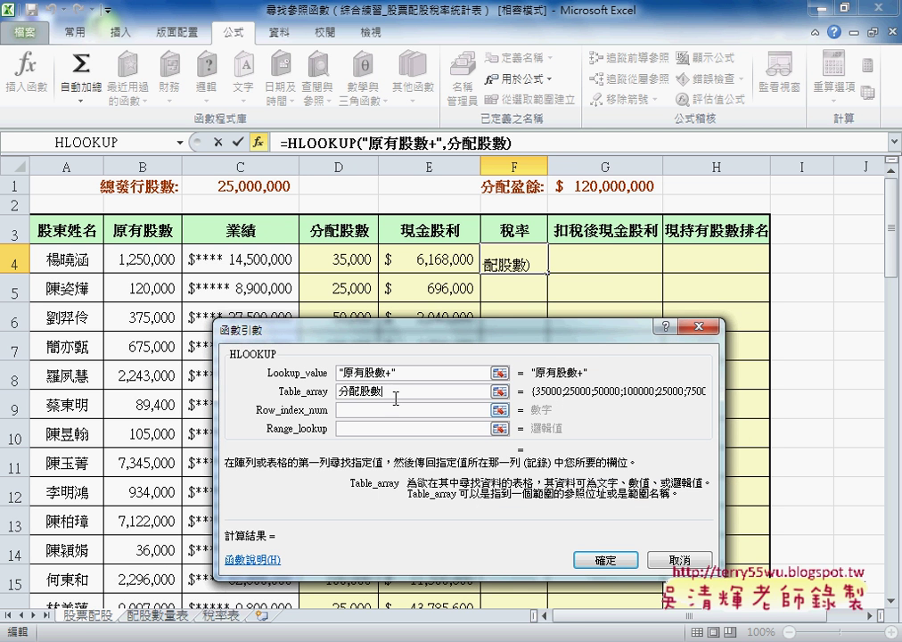
{"action": "key", "text": "shift+Left"}
{"action": "key", "text": "shift+Left"}
{"action": "key", "text": "shift+Left"}
{"action": "key", "text": "shift+Left"}
{"action": "right_click", "coordinate": [358, 395]}
{"action": "left_click", "coordinate": [383, 419]}
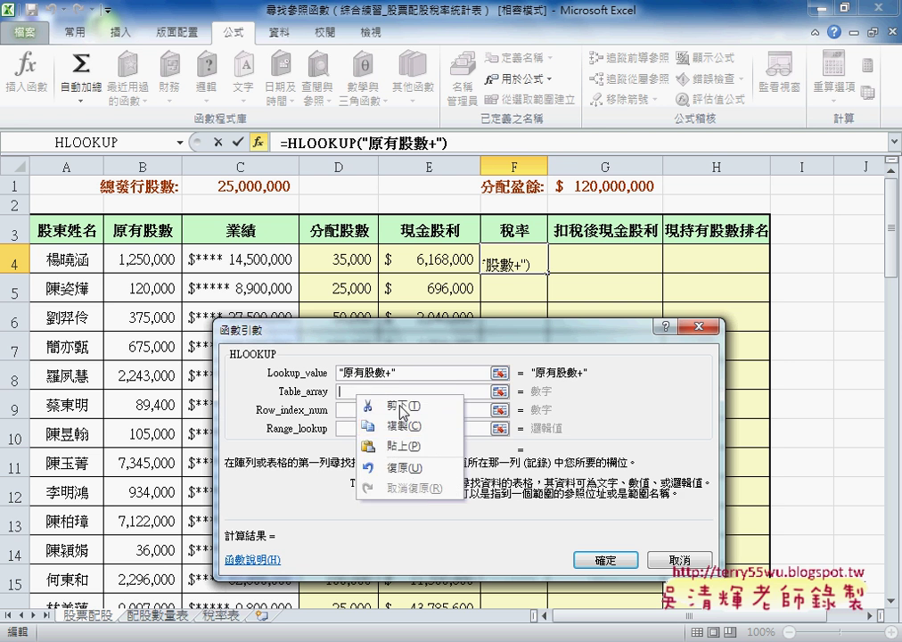
{"action": "left_click", "coordinate": [406, 373]}
Step: Complete the lookup value as (原有股數+分配股數)/10000, deleting the stray quote mark
{"action": "key", "text": "F3"}
{"action": "key", "text": "Return"}
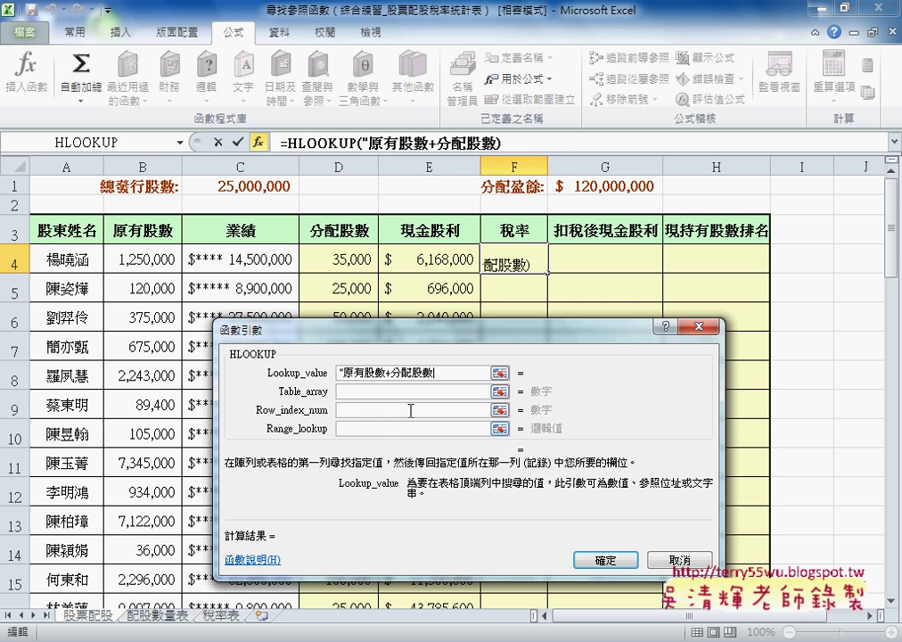
{"action": "left_click", "coordinate": [342, 372]}
{"action": "key", "text": "BackSpace"}
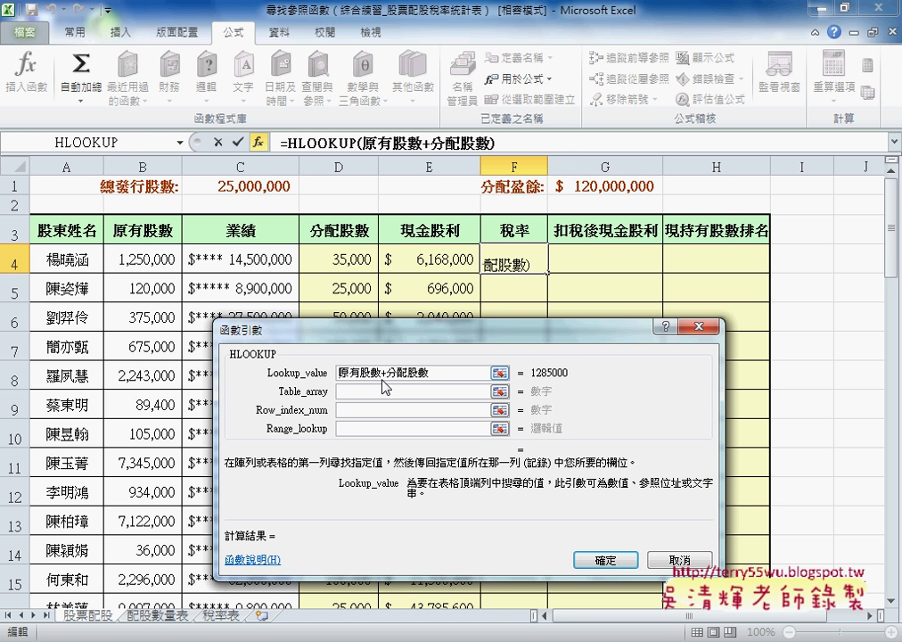
{"action": "type", "text": "("}
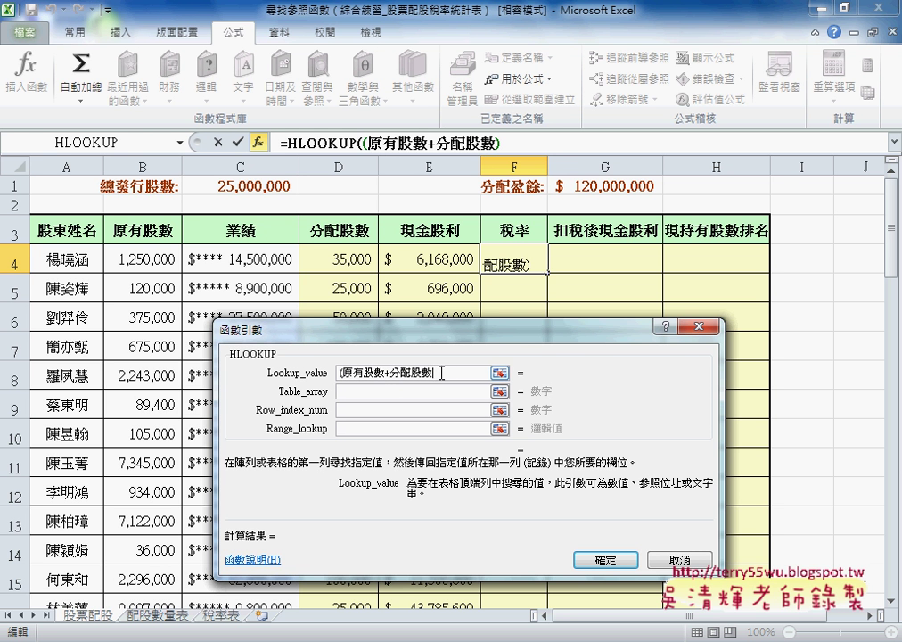
{"action": "type", "text": ")/"}
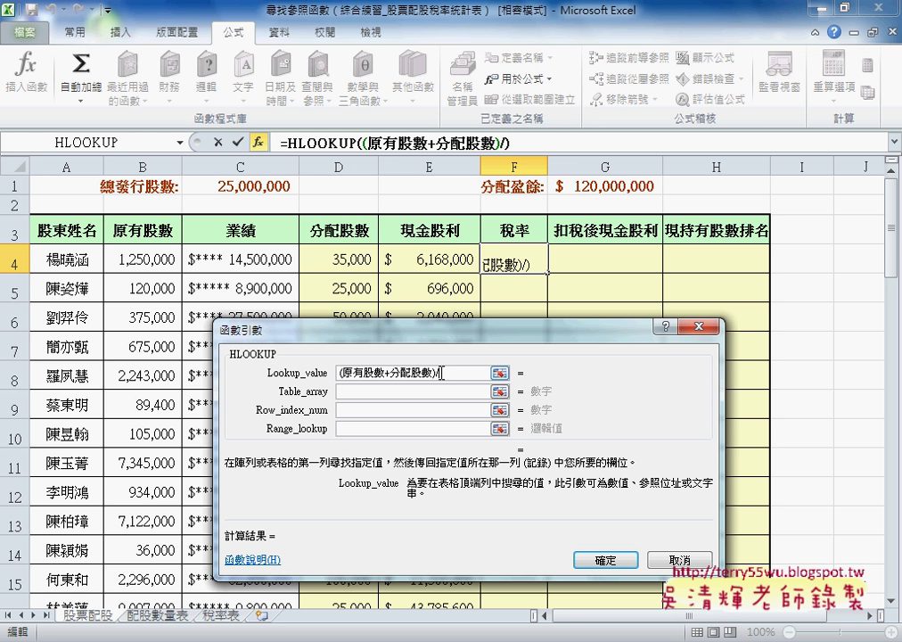
{"action": "type", "text": "1000"}
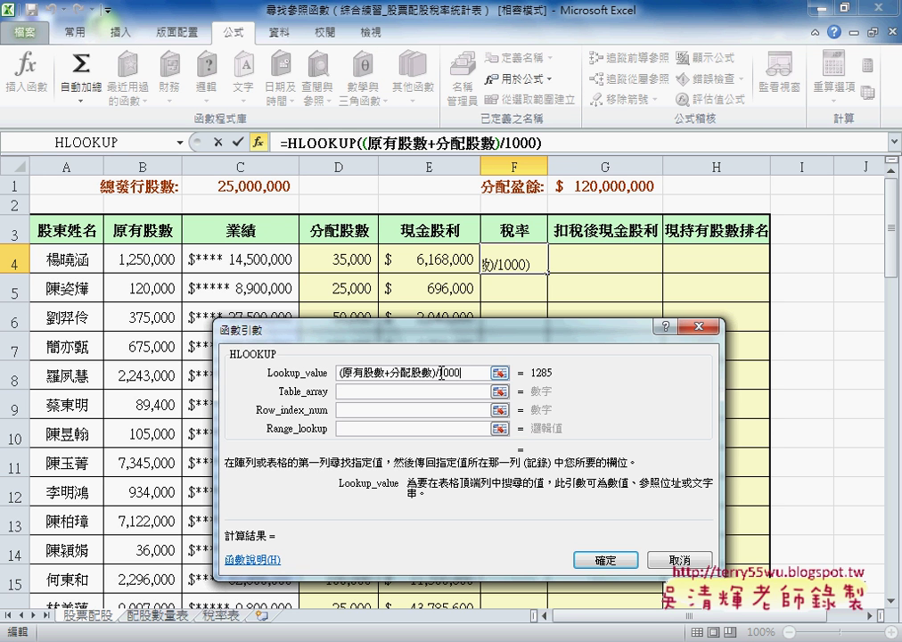
{"action": "type", "text": "0"}
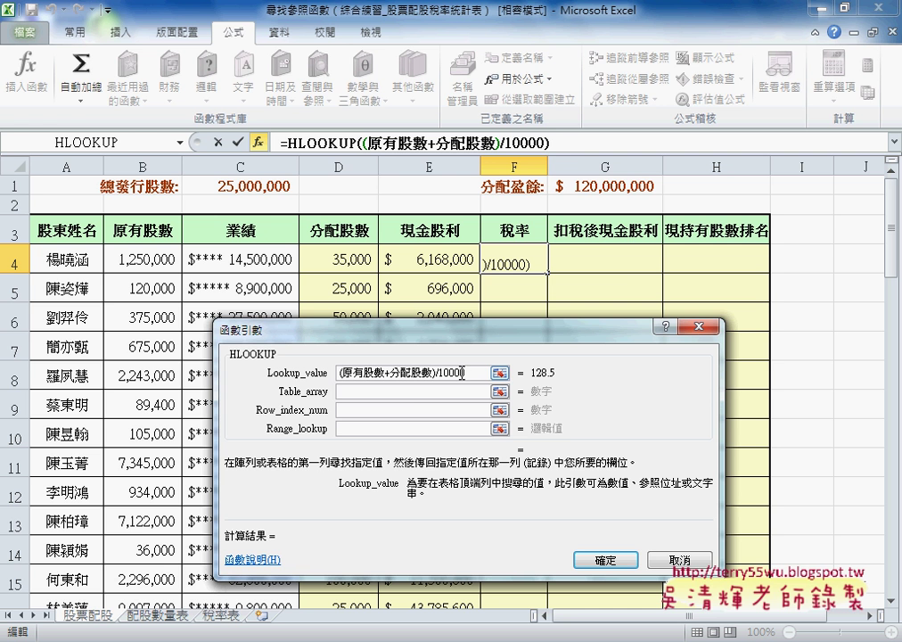
{"action": "left_click", "coordinate": [405, 393]}
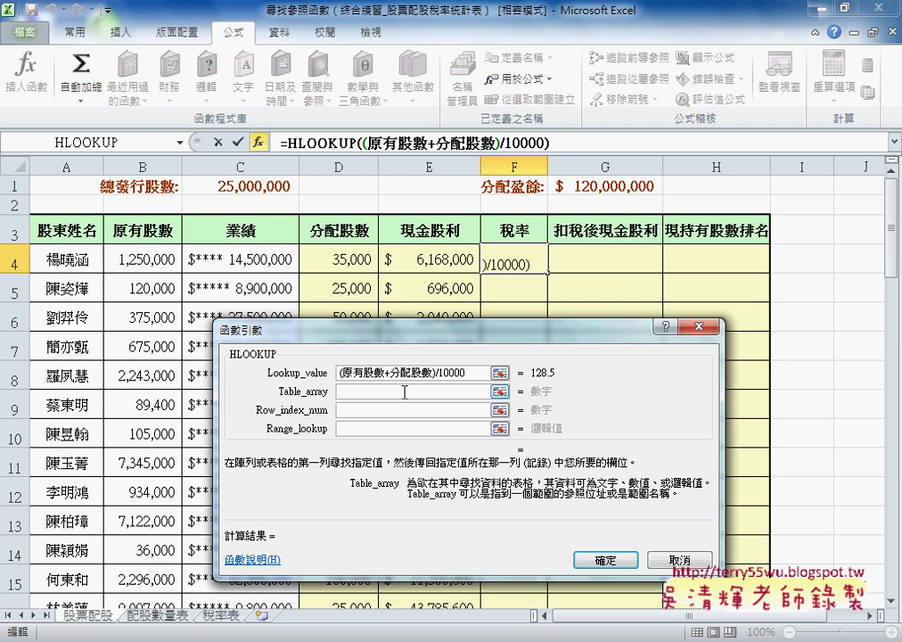
{"action": "key", "text": "F3"}
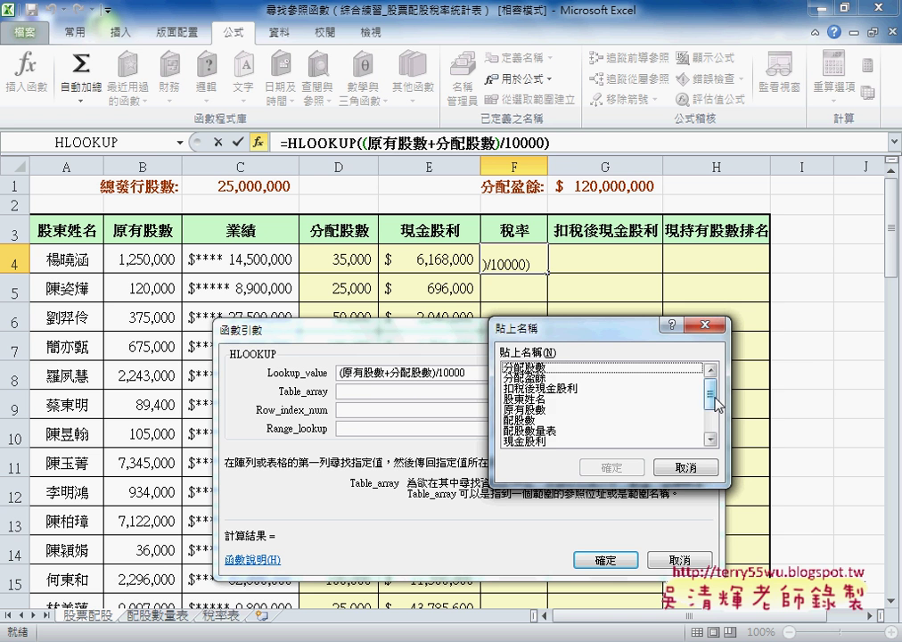
Step: Set table array 稅率表, row index 3, empty range lookup, and confirm F4 showing 12%
{"action": "left_click_drag", "start_coordinate": [716, 403], "coordinate": [716, 421]}
{"action": "left_click", "coordinate": [597, 420]}
{"action": "left_click", "coordinate": [611, 467]}
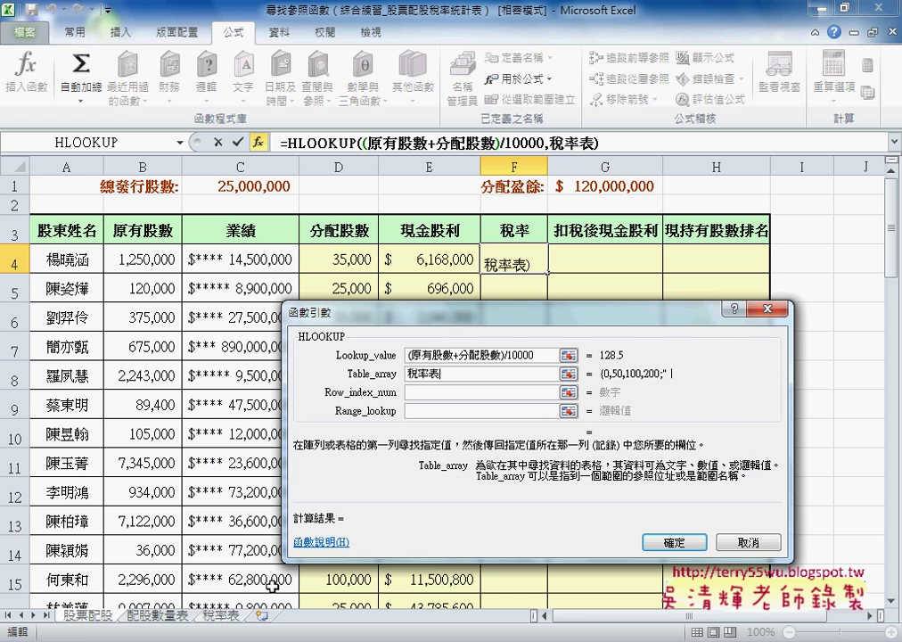
{"action": "left_click", "coordinate": [426, 396]}
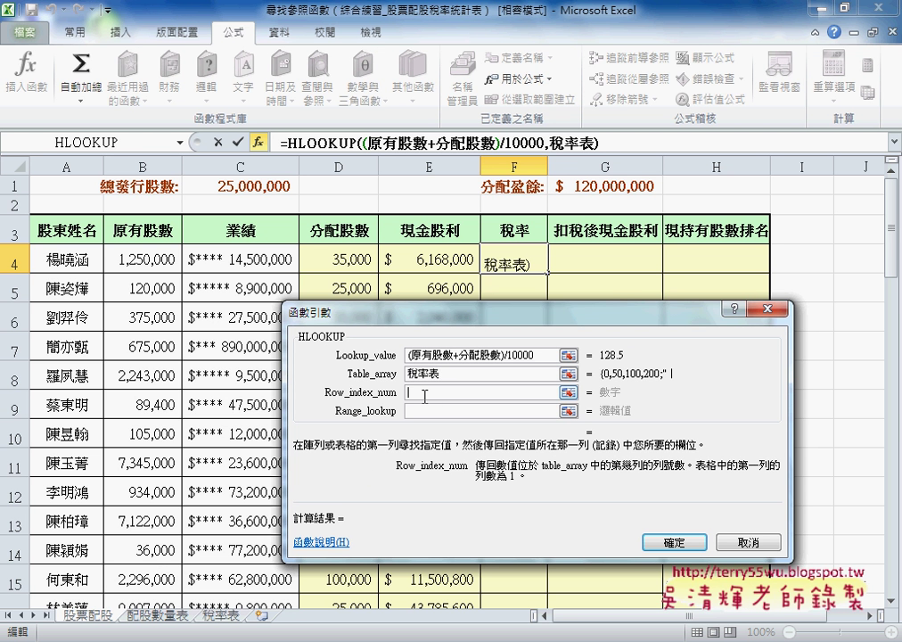
{"action": "type", "text": "3"}
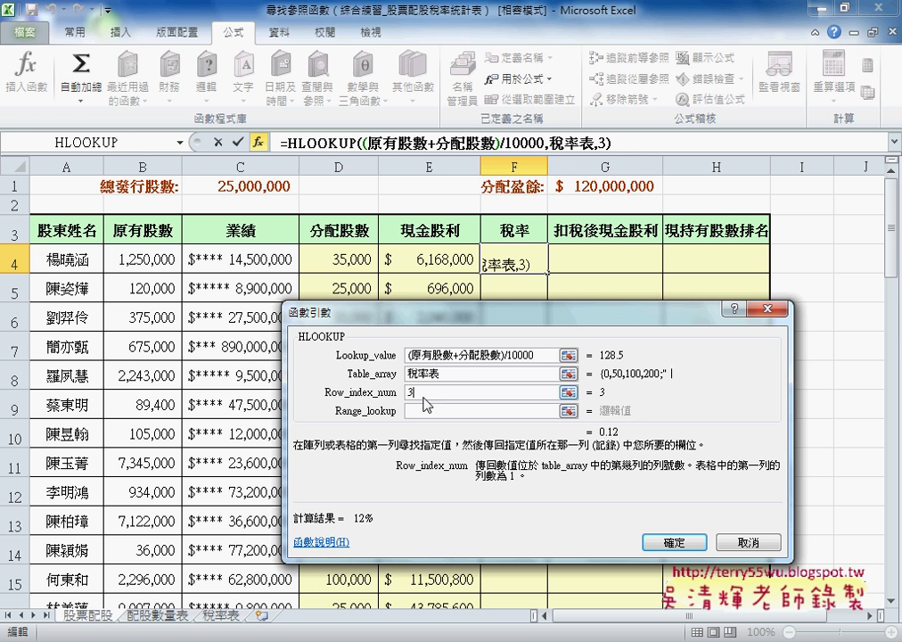
{"action": "left_click", "coordinate": [445, 412]}
{"action": "type", "text": "1"}
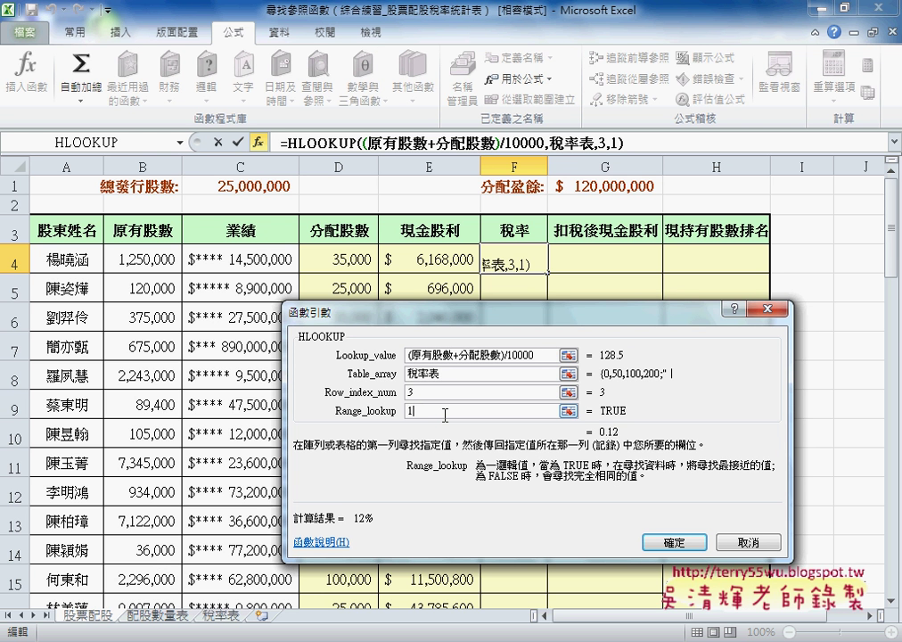
{"action": "key", "text": "BackSpace"}
{"action": "type", "text": "0"}
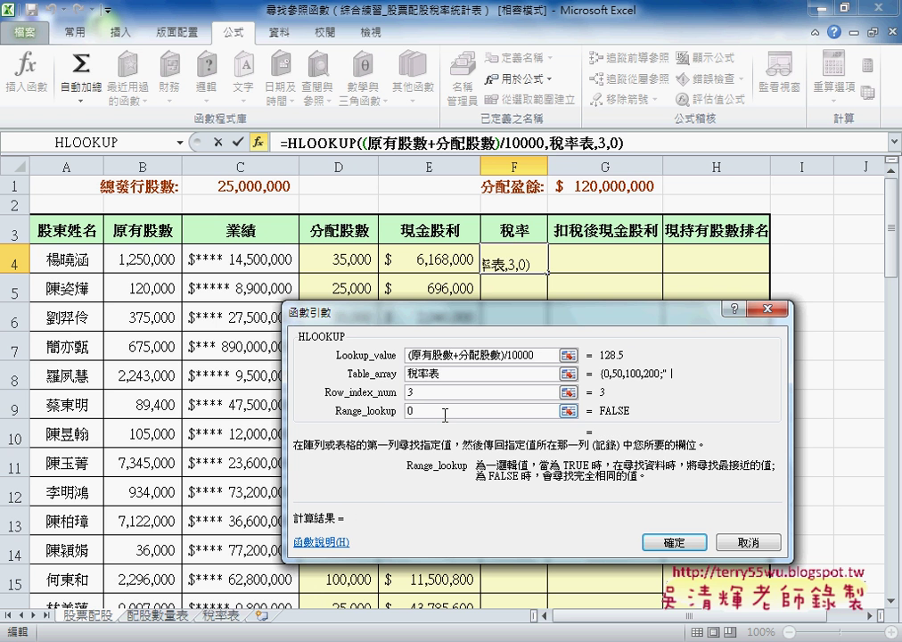
{"action": "key", "text": "BackSpace"}
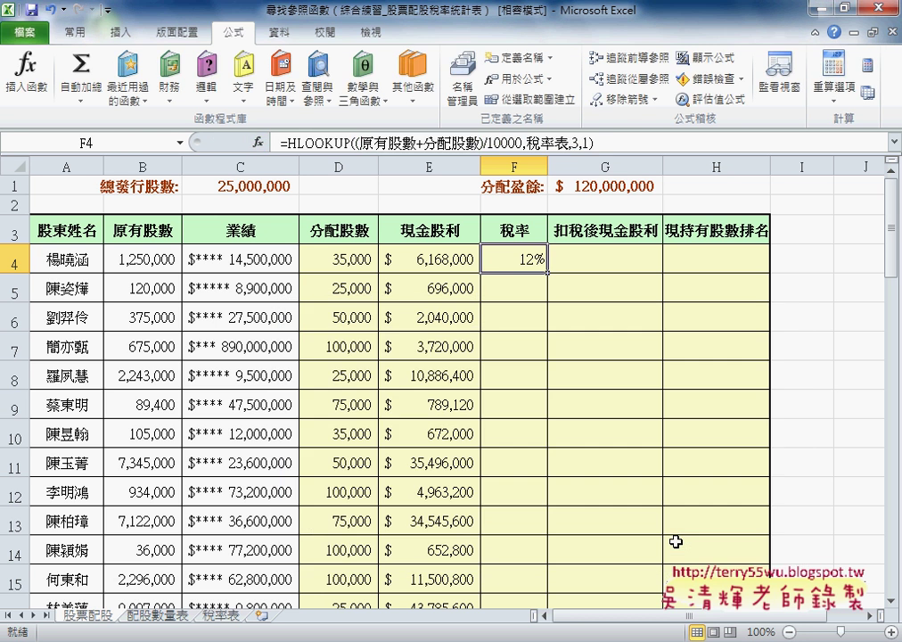
{"action": "left_click", "coordinate": [675, 541]}
Step: Check the 稅率表 brackets, then fill the tax rates down column F
{"action": "left_click", "coordinate": [221, 615]}
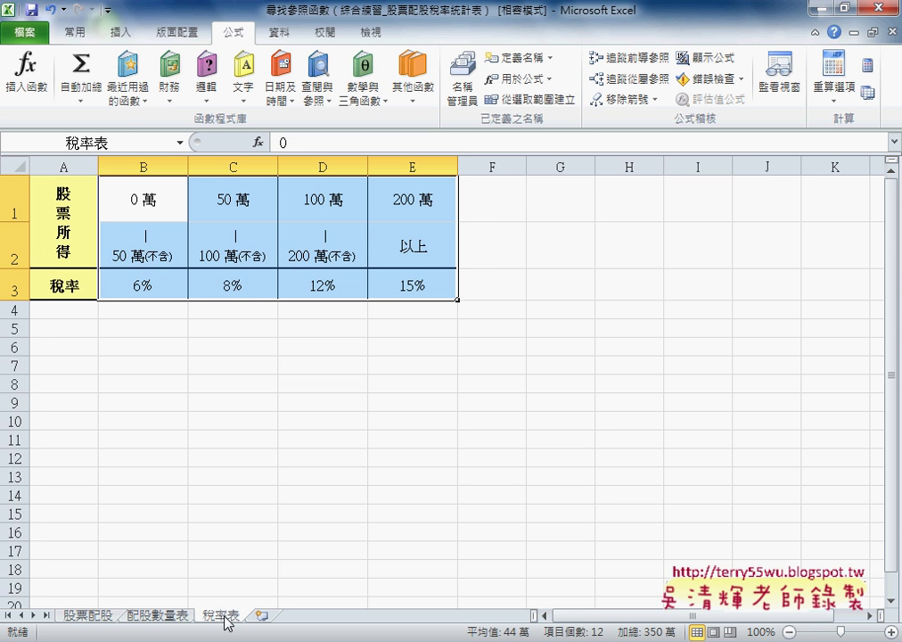
{"action": "left_click", "coordinate": [323, 167]}
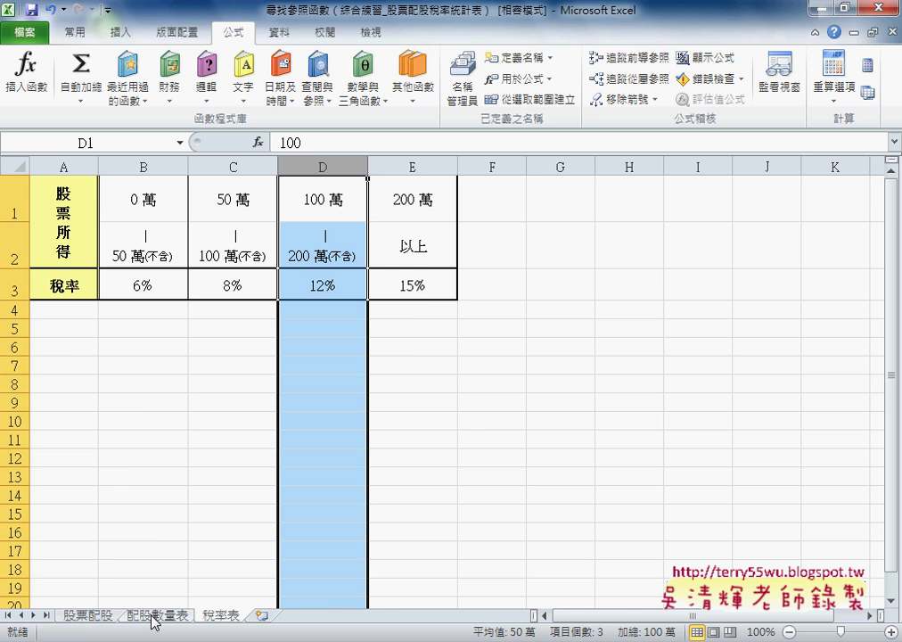
{"action": "left_click", "coordinate": [100, 616]}
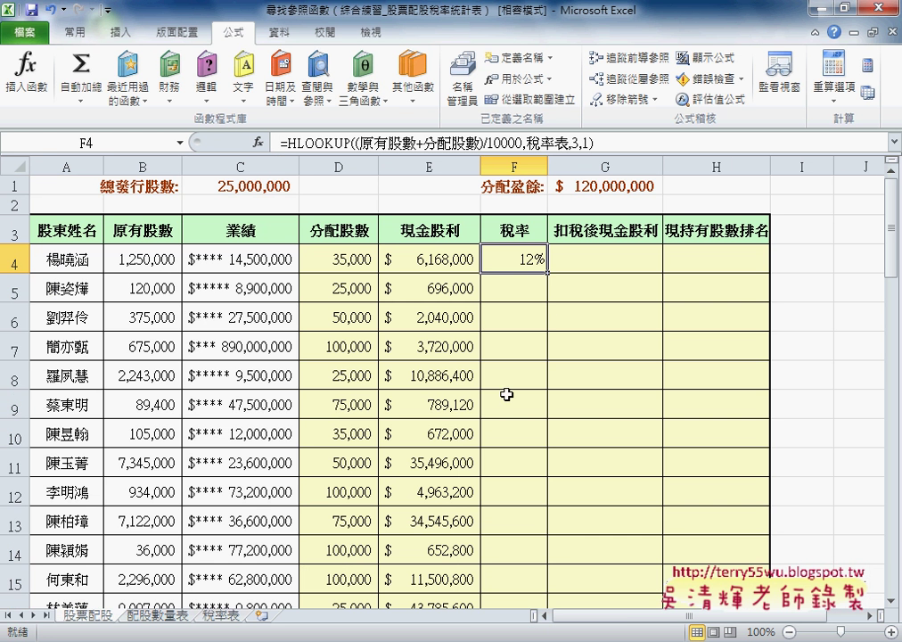
{"action": "double_click", "coordinate": [546, 272]}
{"action": "left_click", "coordinate": [602, 264]}
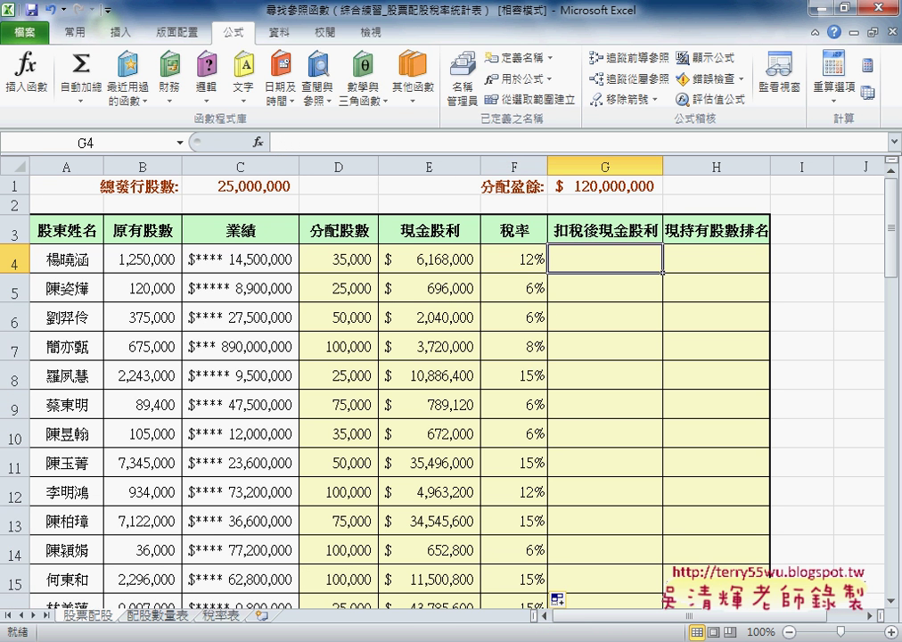
{"action": "left_click", "coordinate": [342, 584]}
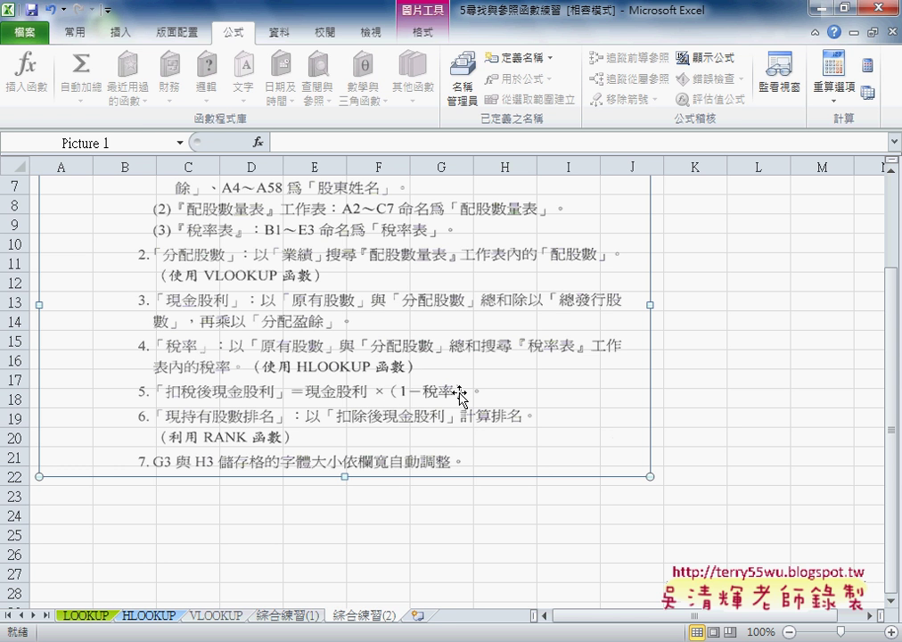
{"action": "left_click", "coordinate": [827, 13]}
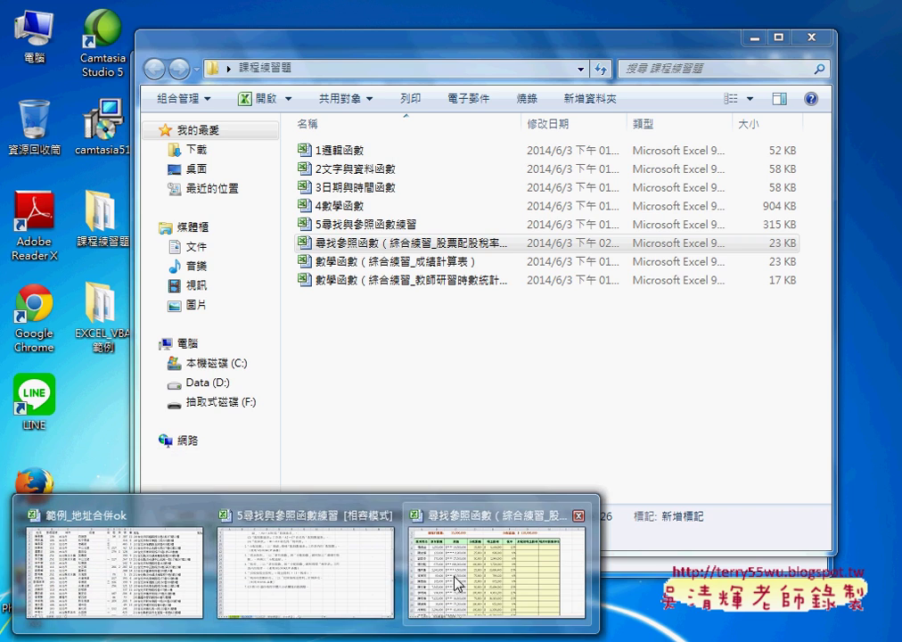
{"action": "left_click", "coordinate": [454, 582]}
{"action": "left_click", "coordinate": [571, 262]}
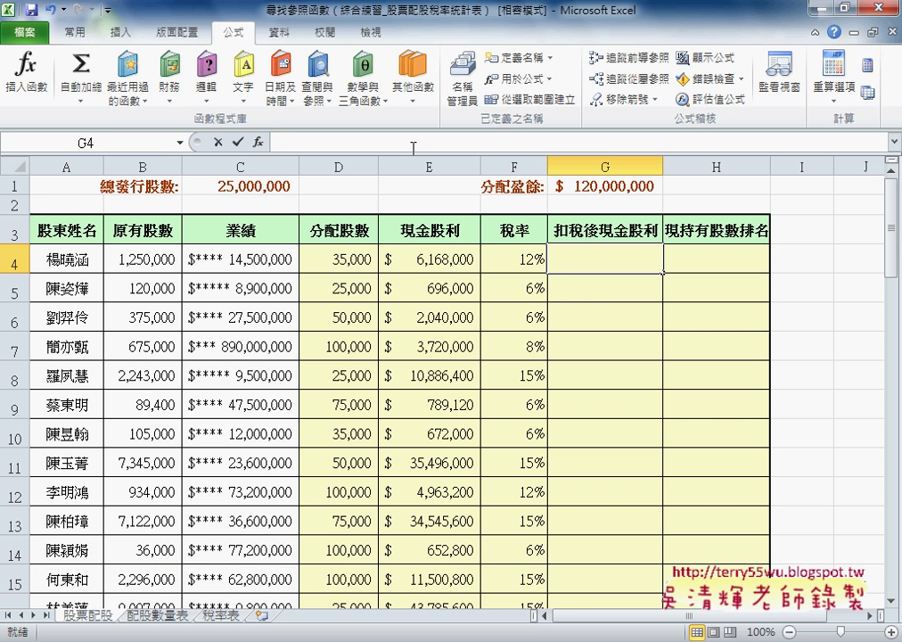
Step: Enter =現金股利*(1-稅率) in G4, giving $5,427,840, and fill it down column G
{"action": "type", "text": "="}
{"action": "key", "text": "F3"}
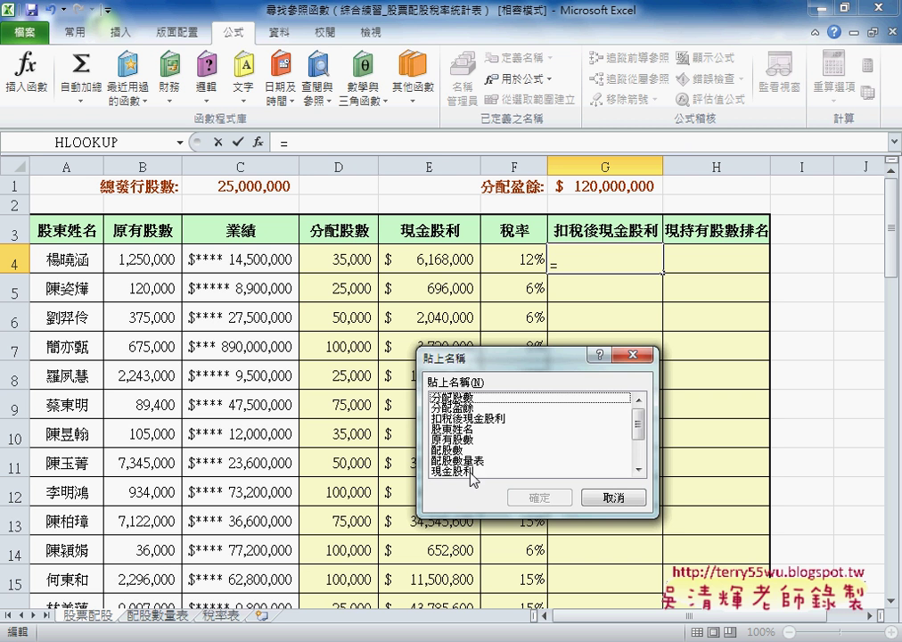
{"action": "left_click", "coordinate": [459, 471]}
{"action": "left_click", "coordinate": [547, 496]}
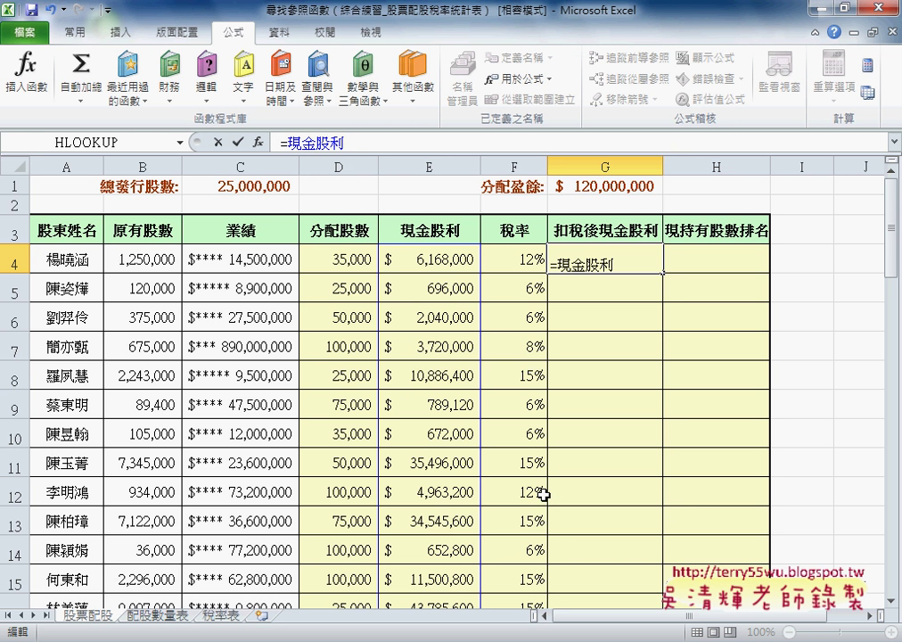
{"action": "type", "text": "*"}
{"action": "type", "text": "(1-"}
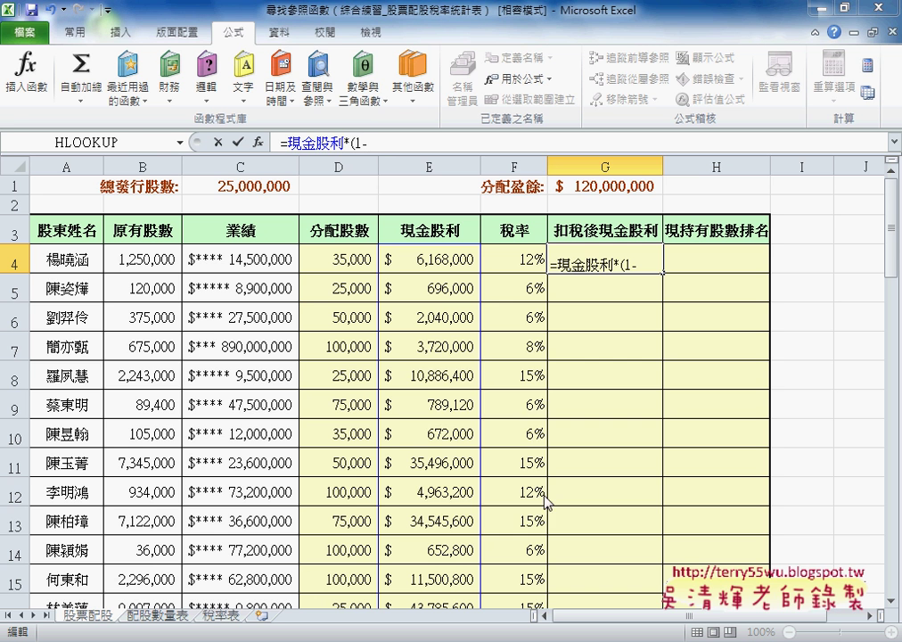
{"action": "key", "text": "F3"}
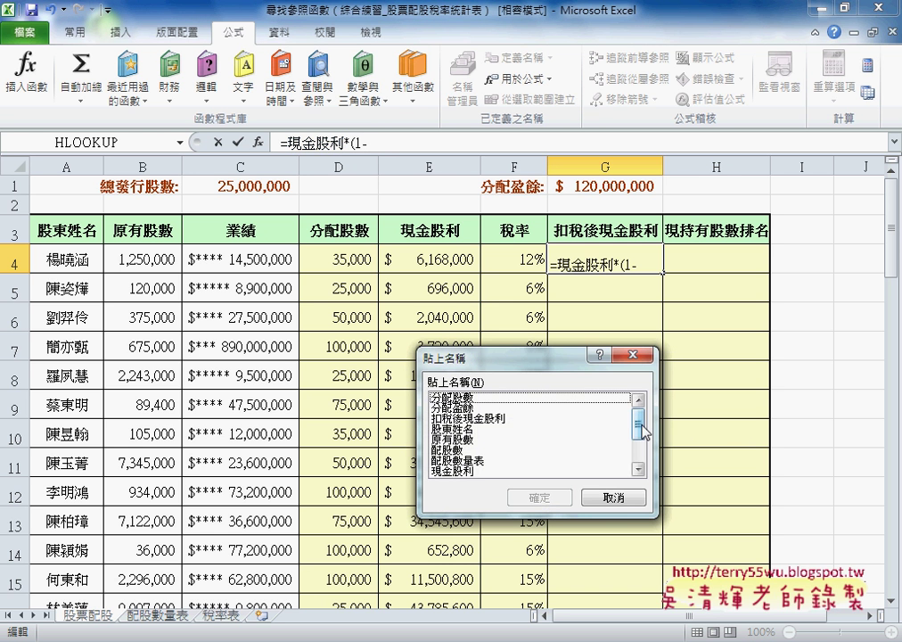
{"action": "left_click_drag", "start_coordinate": [639, 421], "coordinate": [640, 452]}
{"action": "left_click", "coordinate": [453, 440]}
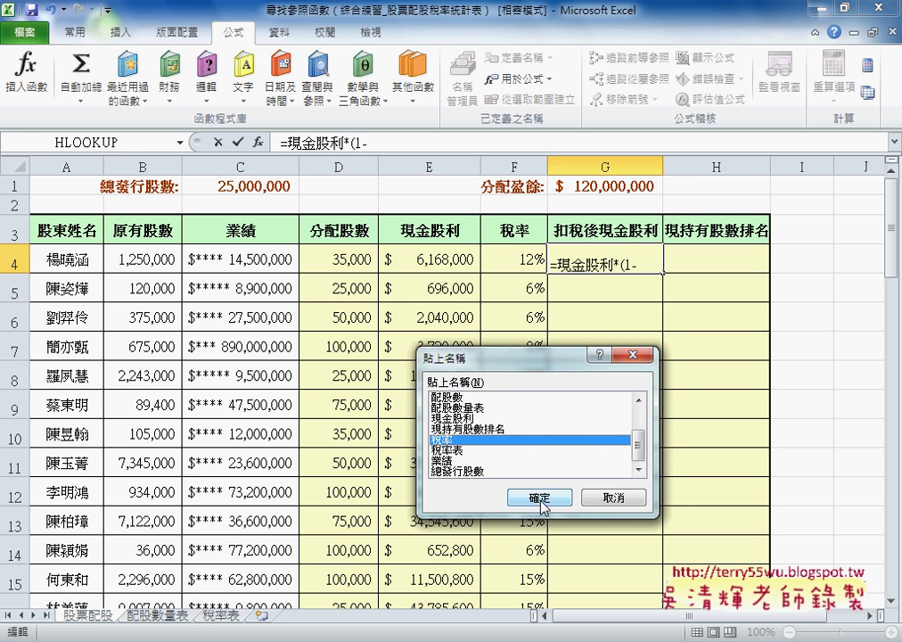
{"action": "left_click", "coordinate": [540, 498]}
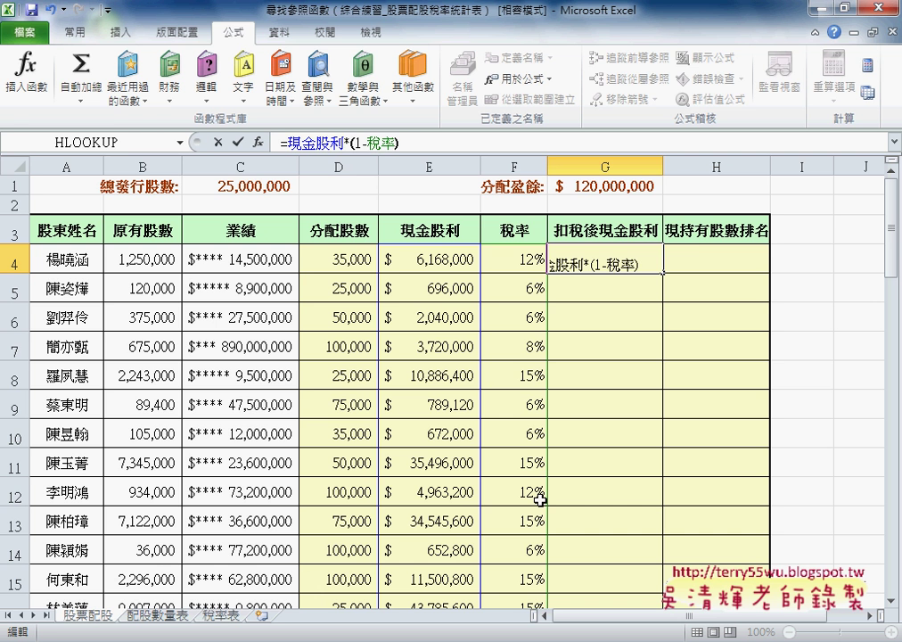
{"action": "type", "text": ")"}
{"action": "left_click", "coordinate": [239, 143]}
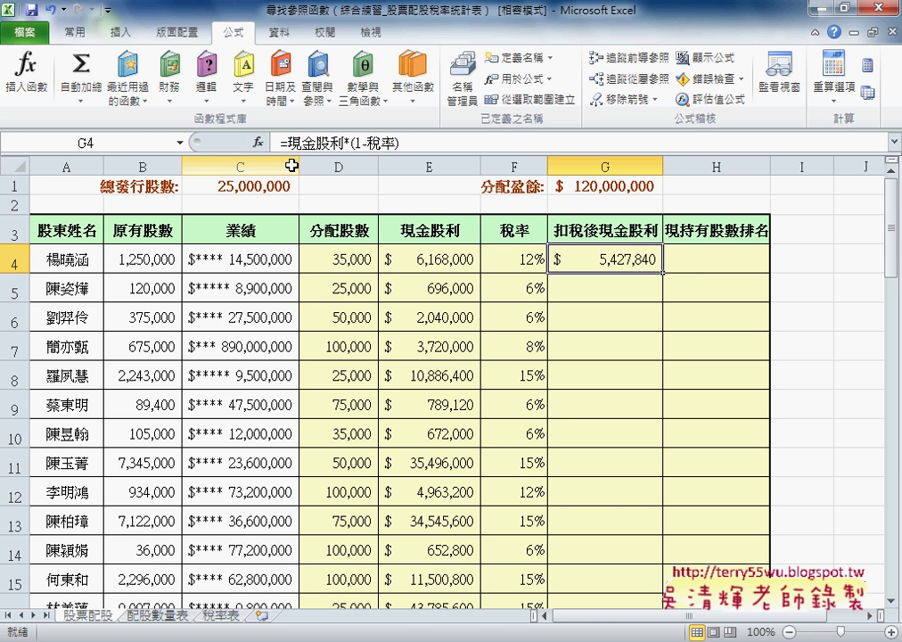
{"action": "double_click", "coordinate": [661, 274]}
Step: Select H4 and browse the recent function list, then cancel it
{"action": "left_click", "coordinate": [695, 260]}
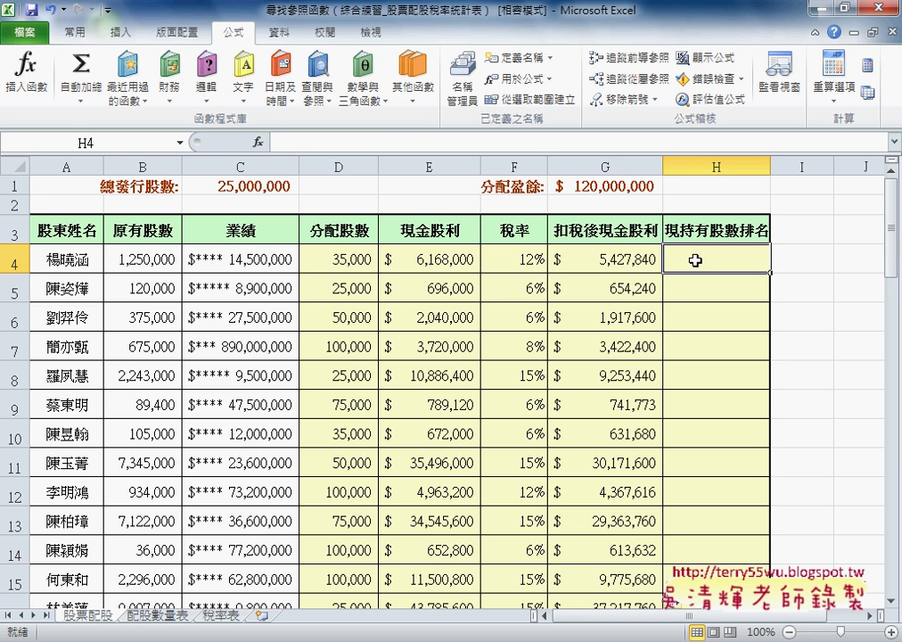
{"action": "left_click", "coordinate": [257, 143]}
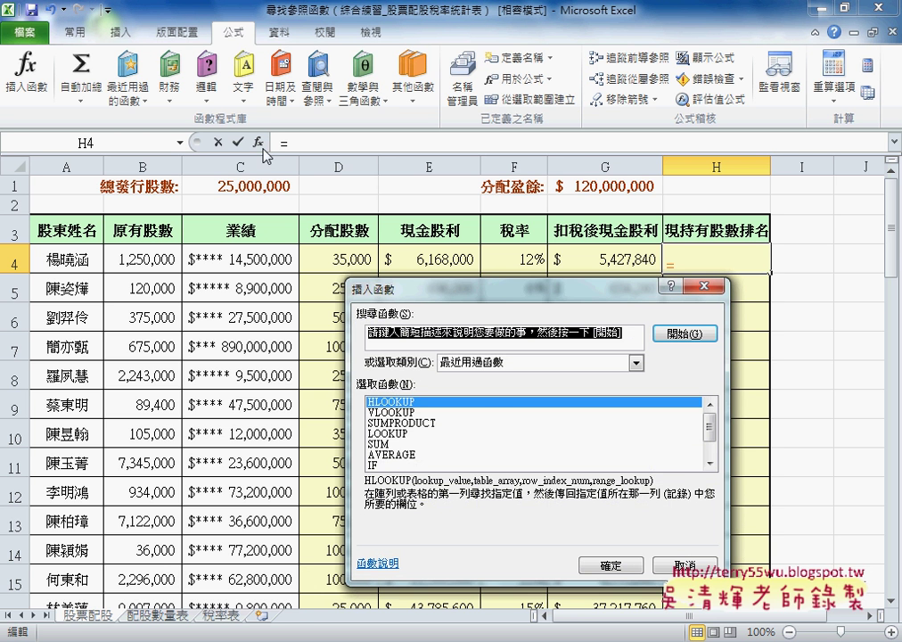
{"action": "scroll", "coordinate": [709, 429], "scroll_direction": "down", "scroll_amount": 1}
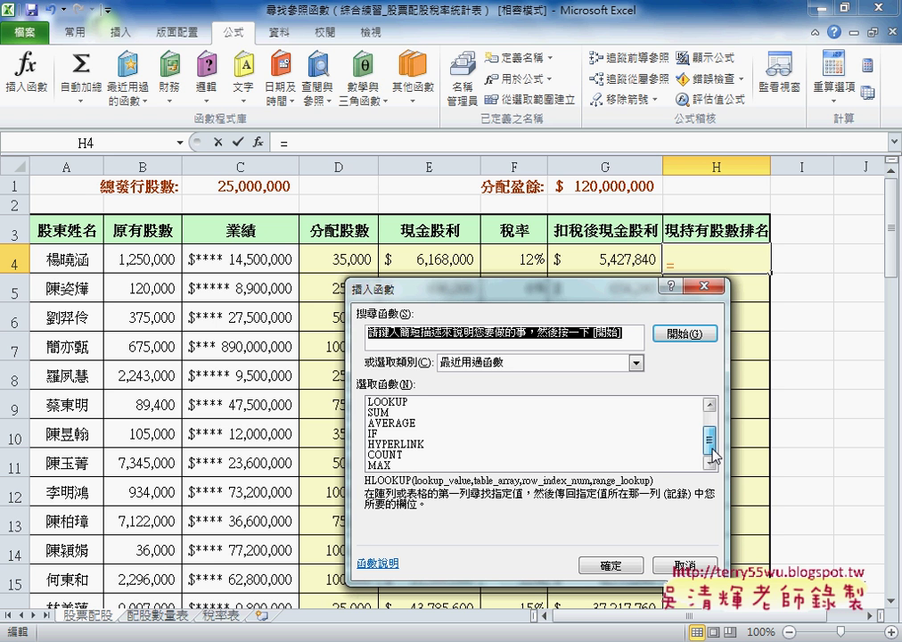
{"action": "left_click_drag", "start_coordinate": [713, 454], "coordinate": [719, 437]}
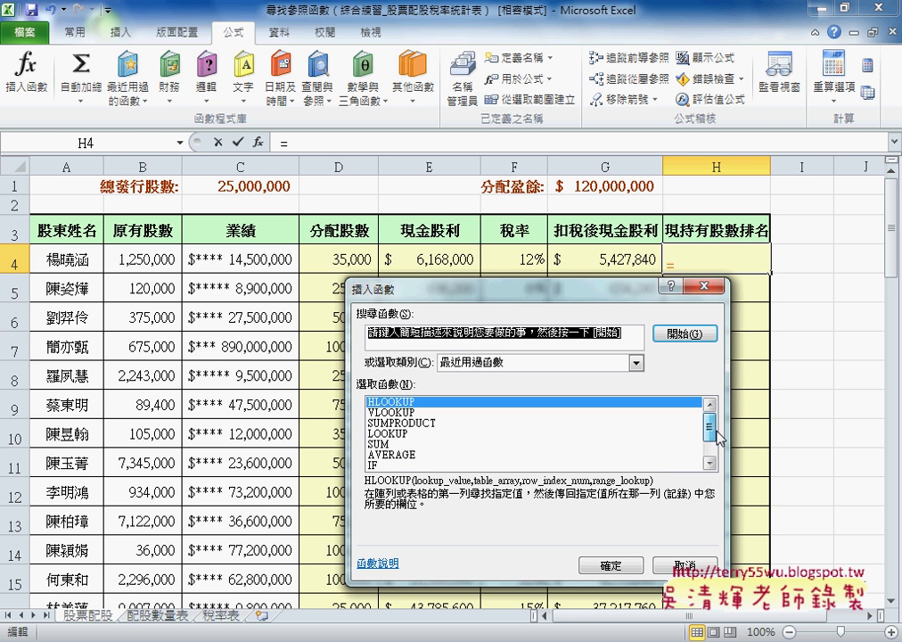
{"action": "scroll", "coordinate": [710, 431], "scroll_direction": "down", "scroll_amount": 1}
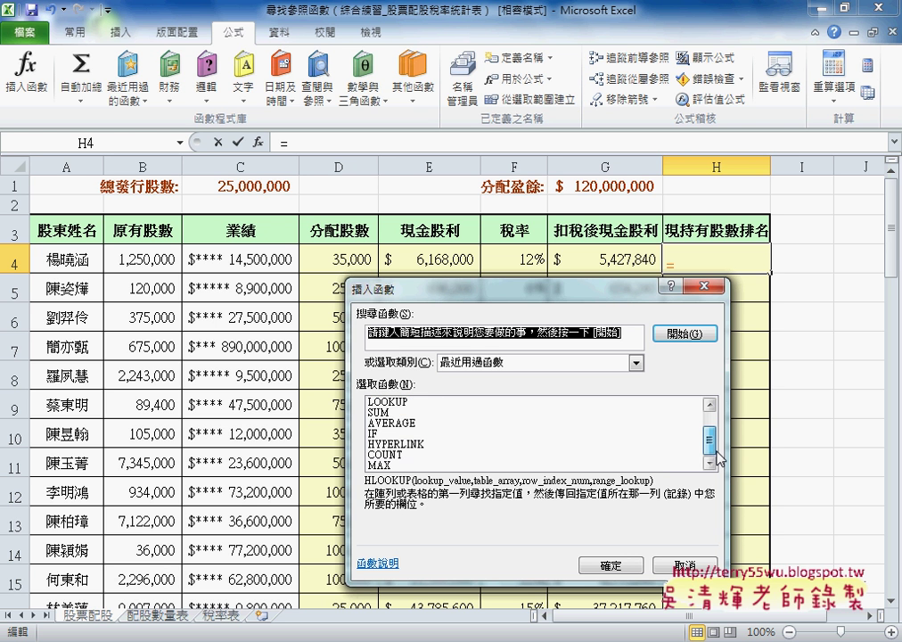
{"action": "left_click", "coordinate": [692, 563]}
Step: Choose RANK from the All functions category for H4
{"action": "left_click", "coordinate": [257, 141]}
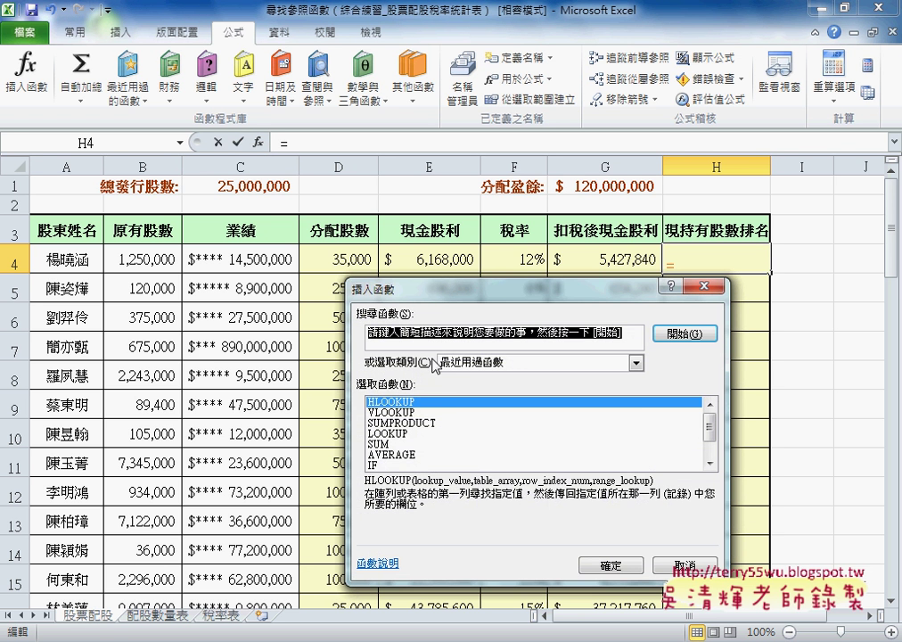
{"action": "left_click", "coordinate": [470, 364]}
{"action": "left_click", "coordinate": [472, 386]}
{"action": "left_click", "coordinate": [447, 435]}
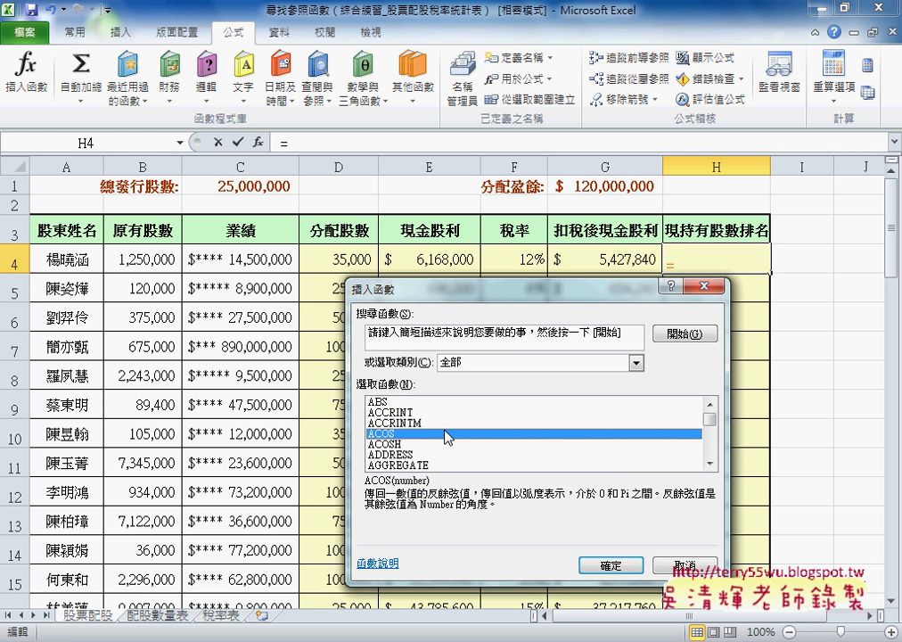
{"action": "key", "text": "r"}
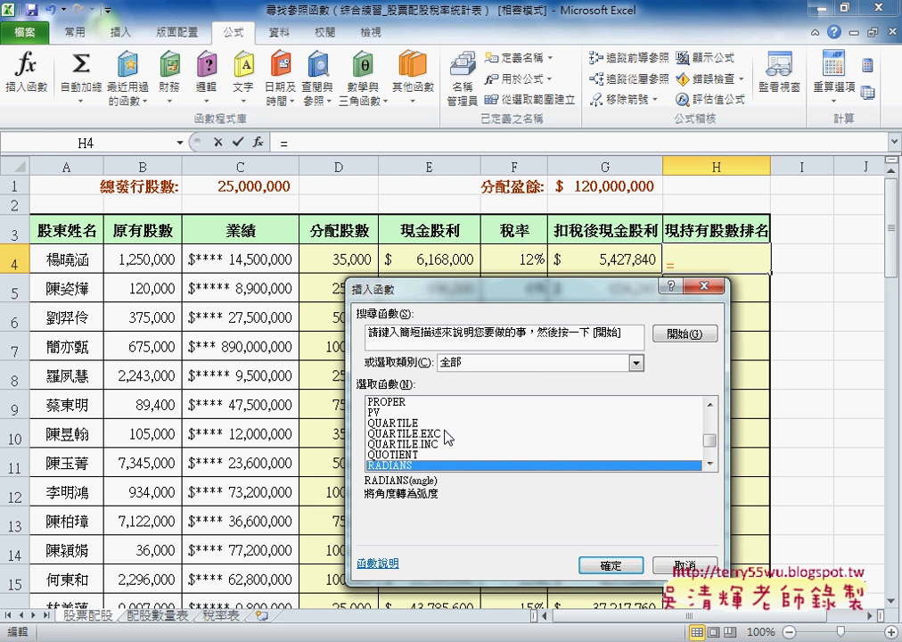
{"action": "key", "text": "Down"}
{"action": "key", "text": "Down"}
{"action": "key", "text": "Down"}
{"action": "key", "text": "Down"}
{"action": "key", "text": "Up"}
{"action": "key", "text": "Return"}
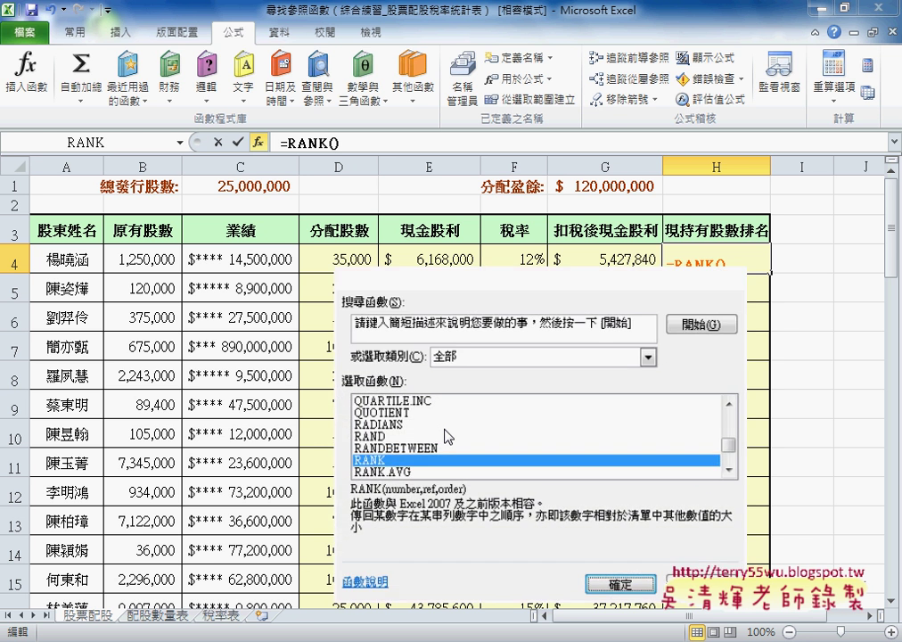
Step: Complete =RANK(G4,扣稅後現金股利,0) in H4, ranking the first shareholder 35th
{"action": "left_click", "coordinate": [635, 260]}
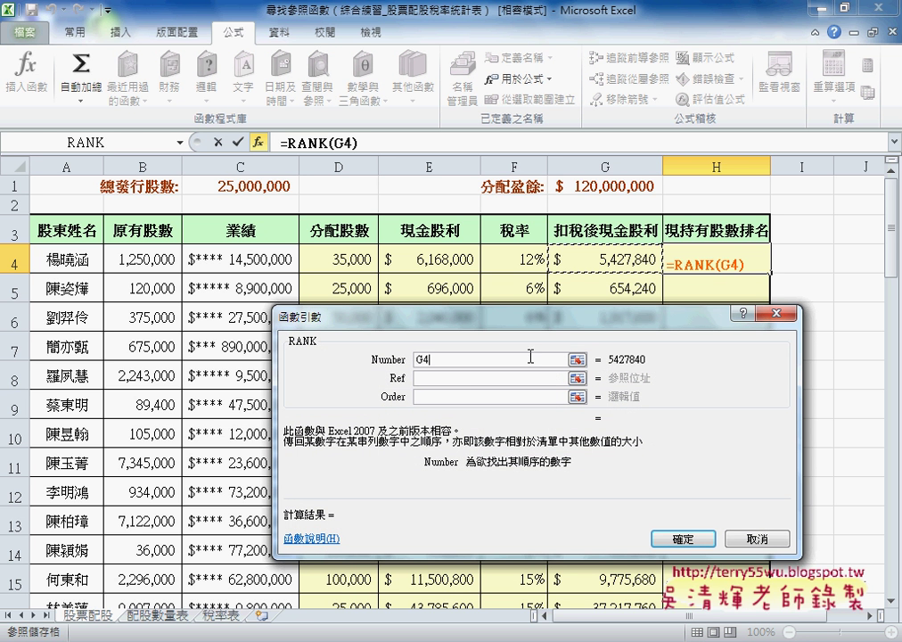
{"action": "left_click", "coordinate": [458, 382]}
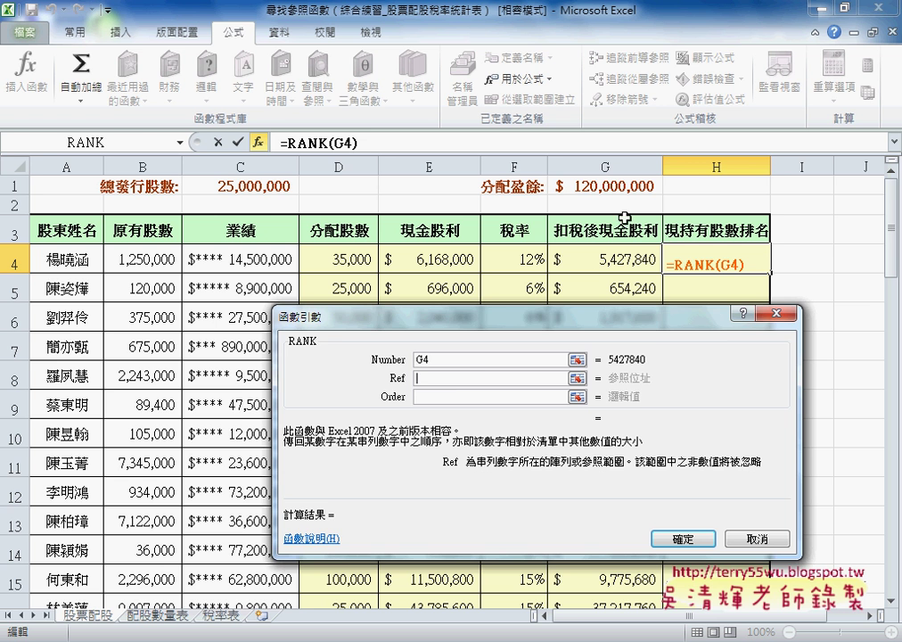
{"action": "key", "text": "F3"}
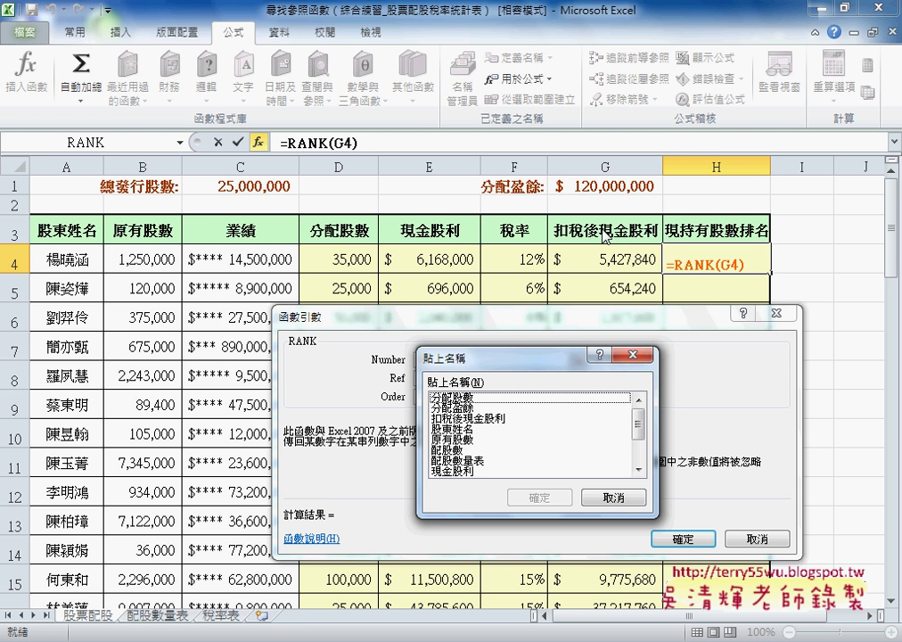
{"action": "key", "text": "Down"}
{"action": "key", "text": "Down"}
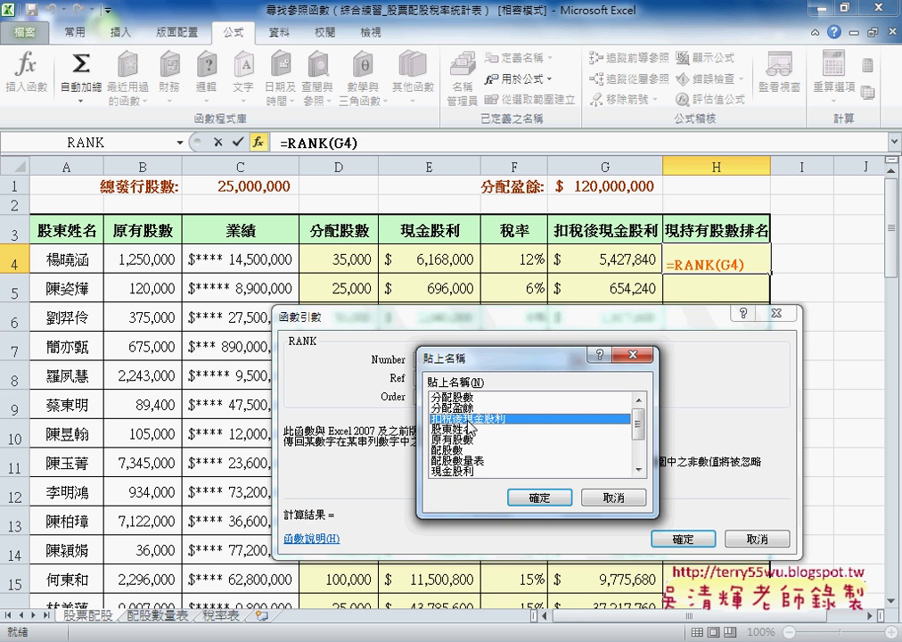
{"action": "left_click", "coordinate": [544, 497]}
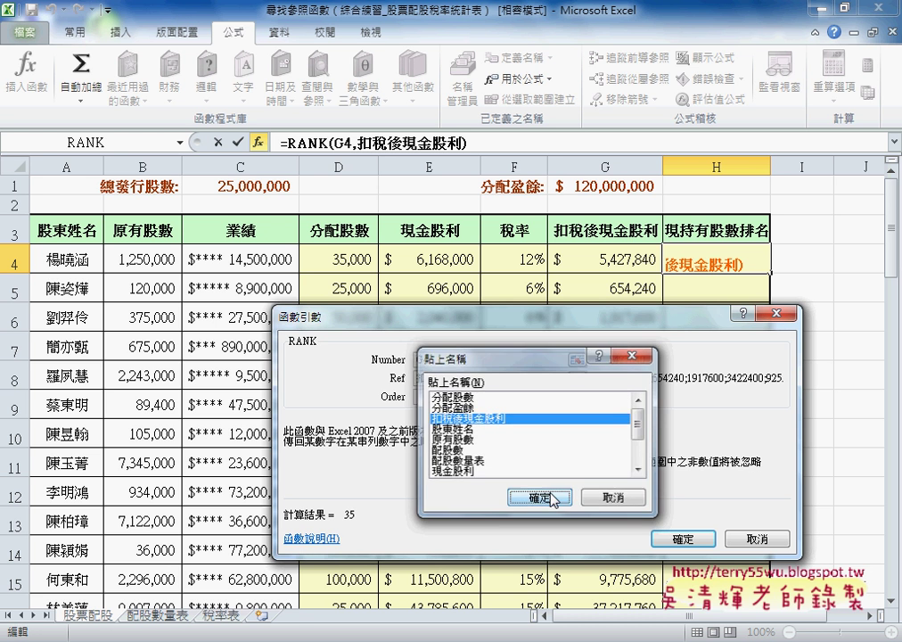
{"action": "left_click", "coordinate": [490, 396]}
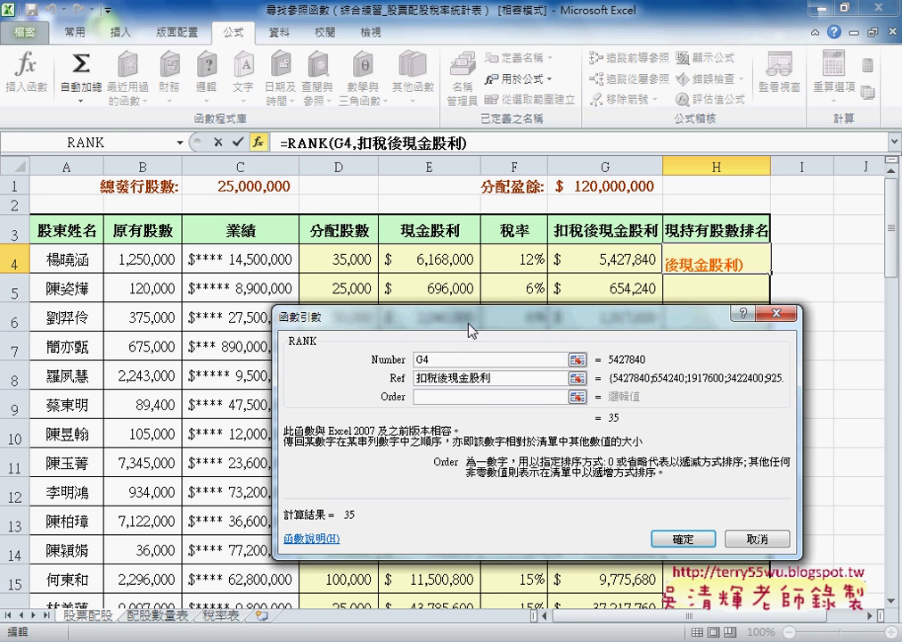
{"action": "left_click_drag", "start_coordinate": [480, 330], "coordinate": [352, 374]}
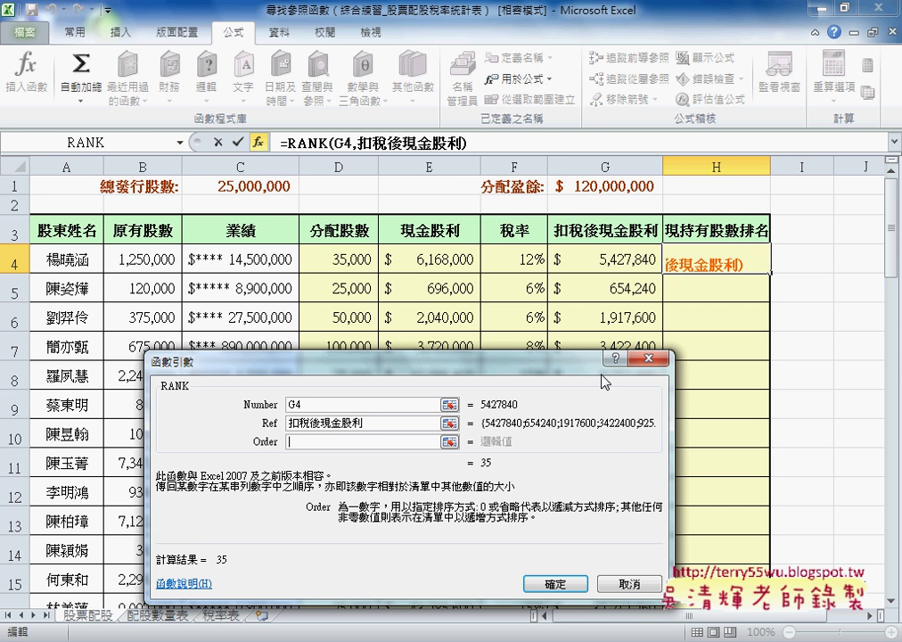
{"action": "type", "text": "0"}
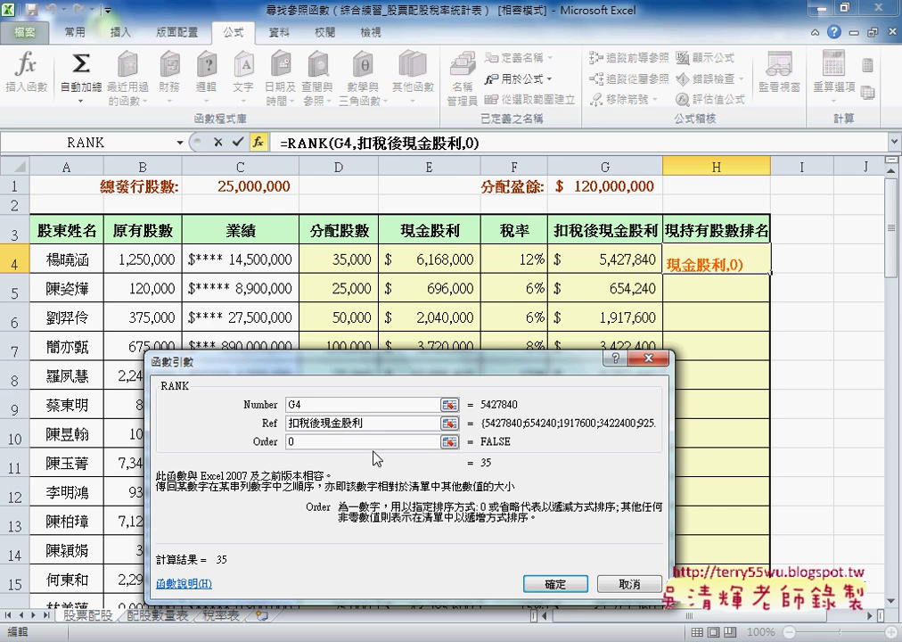
{"action": "left_click_drag", "start_coordinate": [363, 423], "coordinate": [287, 426]}
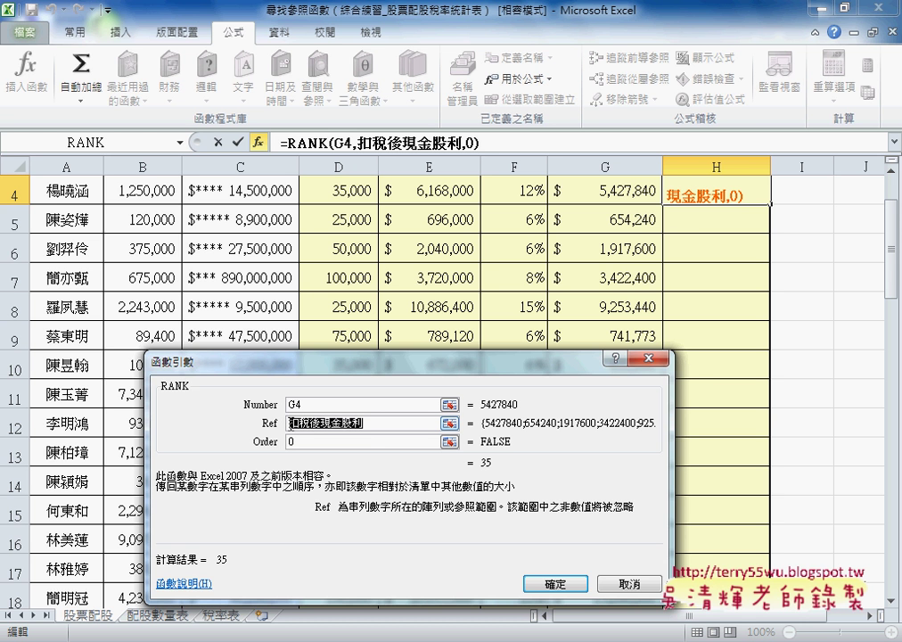
{"action": "left_click", "coordinate": [555, 583]}
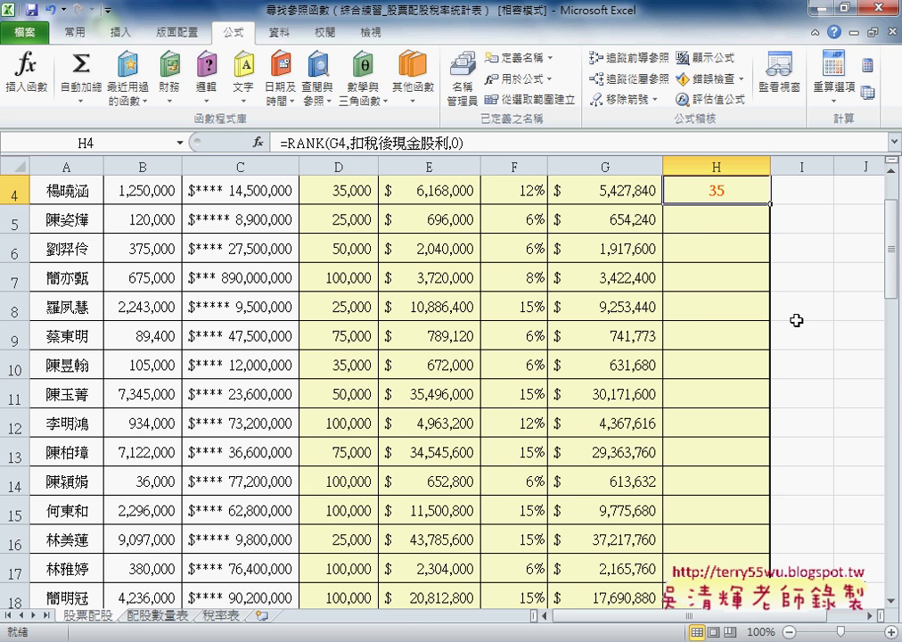
Step: Fill the RANK formula down column H and verify row 16's $37,217,760 ranks 1st
{"action": "double_click", "coordinate": [769, 206]}
{"action": "scroll", "coordinate": [749, 410], "scroll_direction": "down", "scroll_amount": 1}
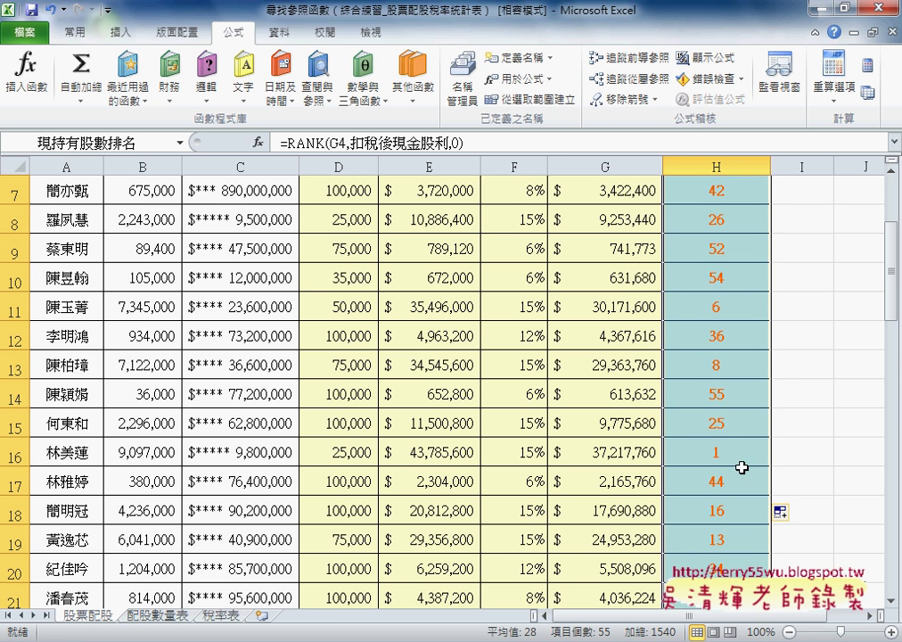
{"action": "scroll", "coordinate": [719, 455], "scroll_direction": "up", "scroll_amount": 2}
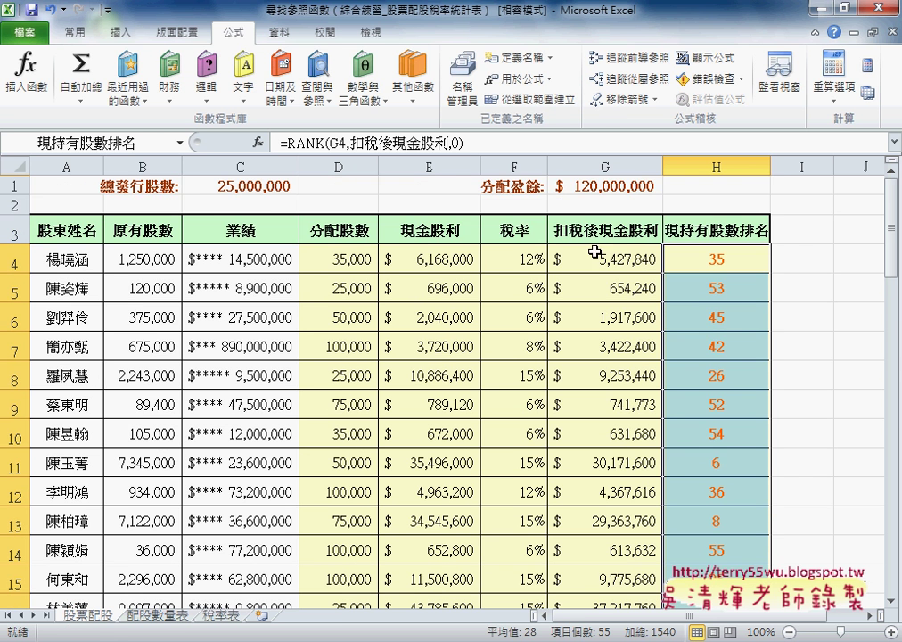
{"action": "scroll", "coordinate": [739, 455], "scroll_direction": "down", "scroll_amount": 2}
{"action": "scroll", "coordinate": [737, 458], "scroll_direction": "down", "scroll_amount": 1}
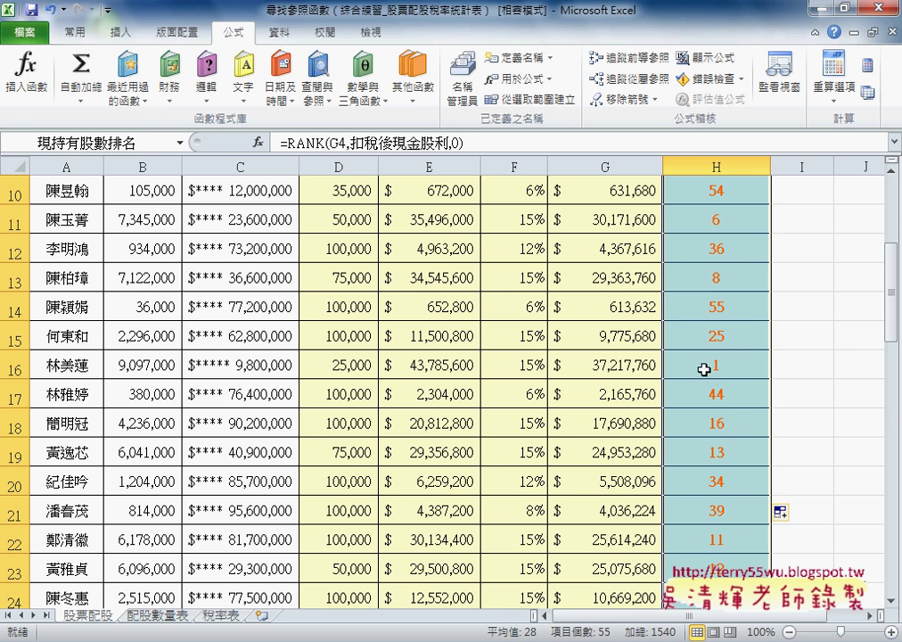
{"action": "left_click", "coordinate": [613, 367]}
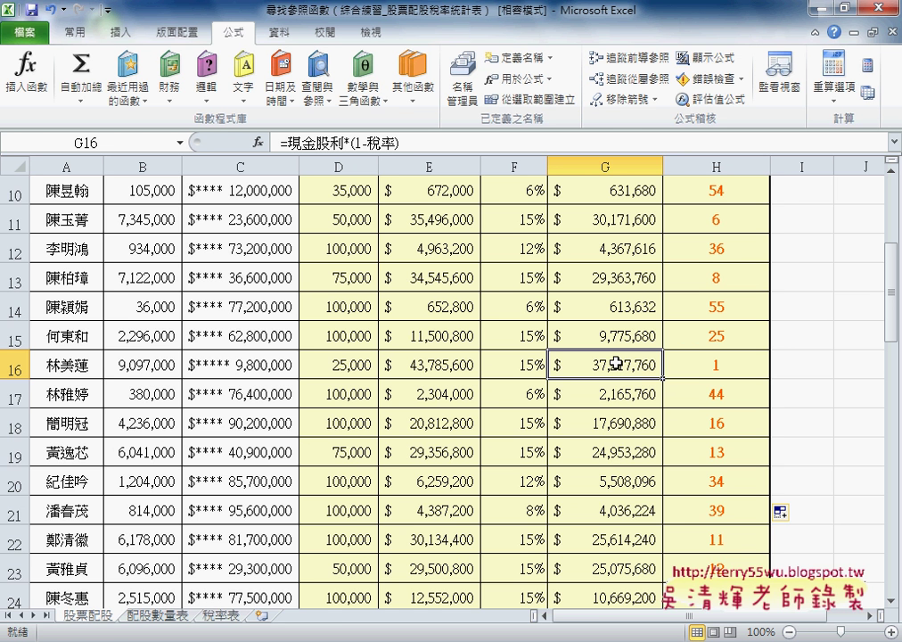
{"action": "scroll", "coordinate": [615, 364], "scroll_direction": "up", "scroll_amount": 3}
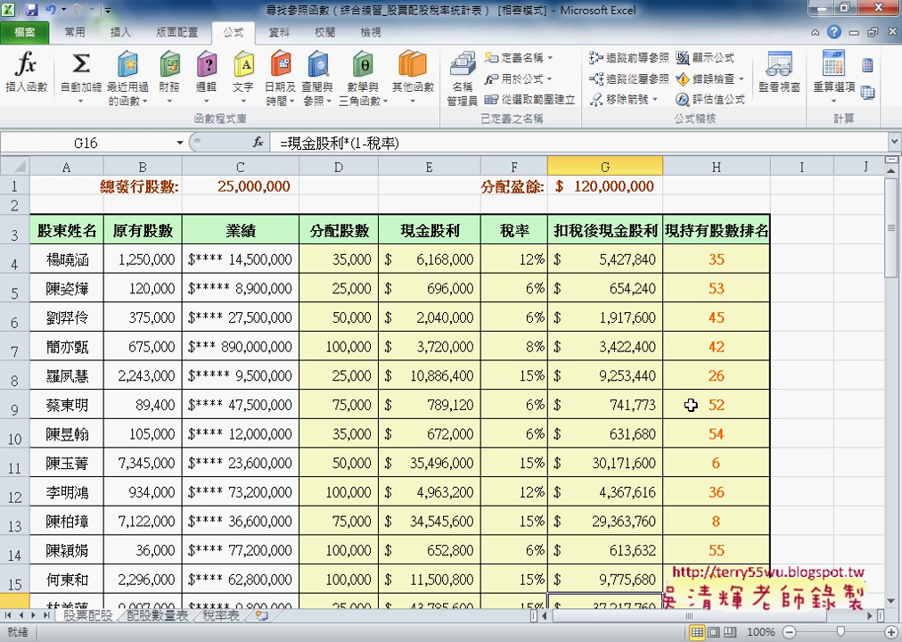
{"action": "left_click", "coordinate": [345, 262]}
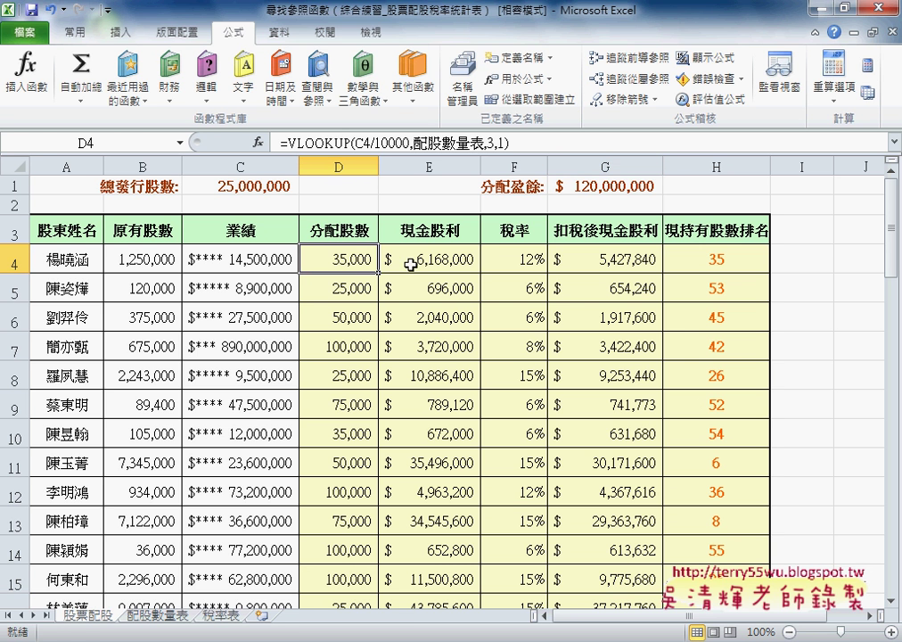
{"action": "left_click", "coordinate": [412, 258]}
{"action": "mouse_move", "coordinate": [321, 635]}
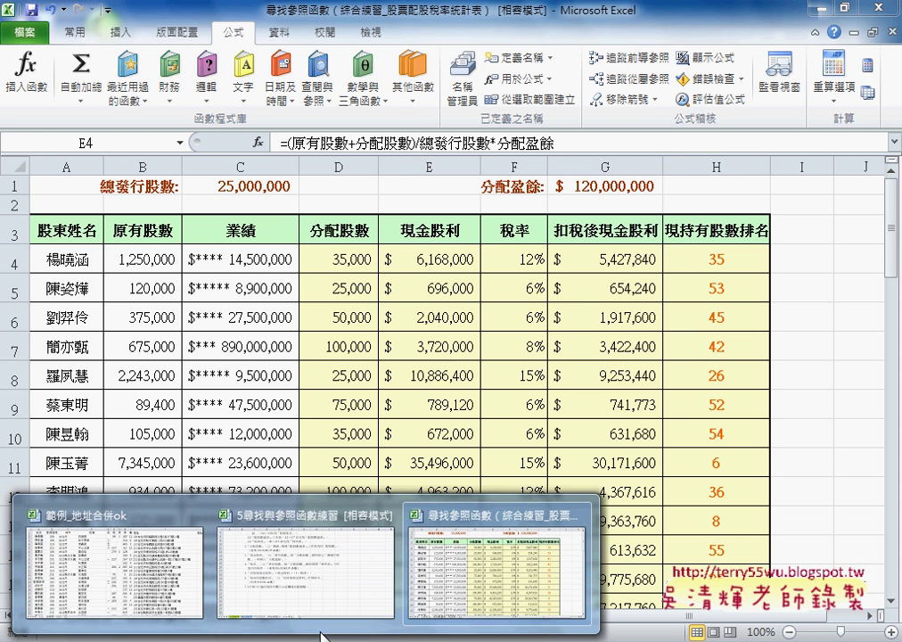
{"action": "left_click", "coordinate": [343, 589]}
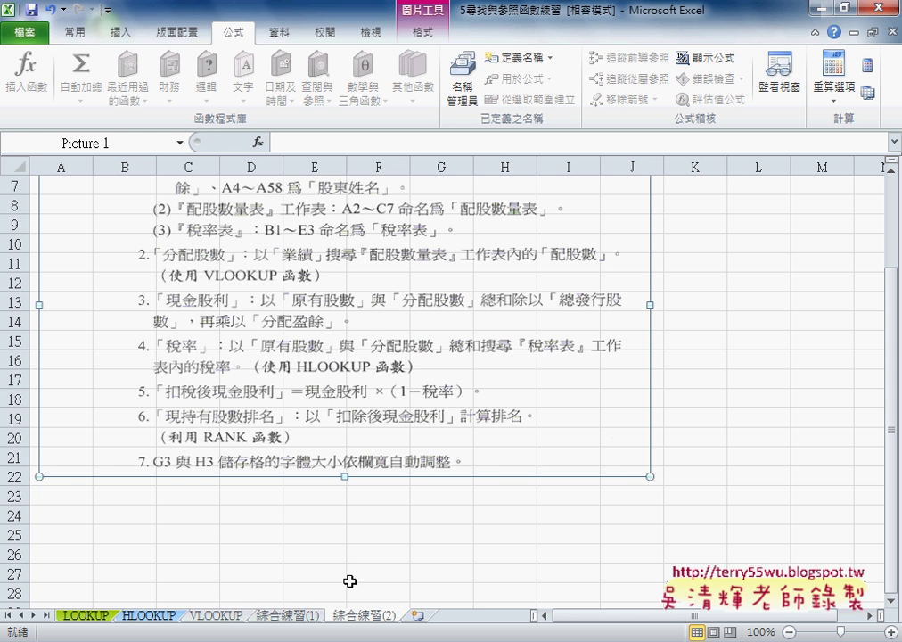
{"action": "left_click", "coordinate": [507, 595]}
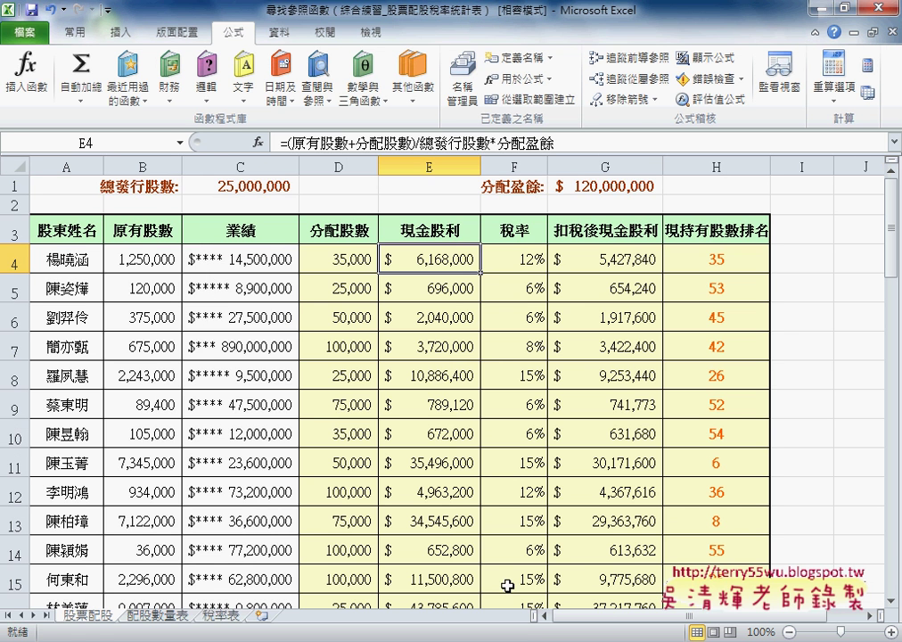
Step: Open Name Manager to review the workbook's 13 defined names, including 分配股數
{"action": "left_click", "coordinate": [472, 85]}
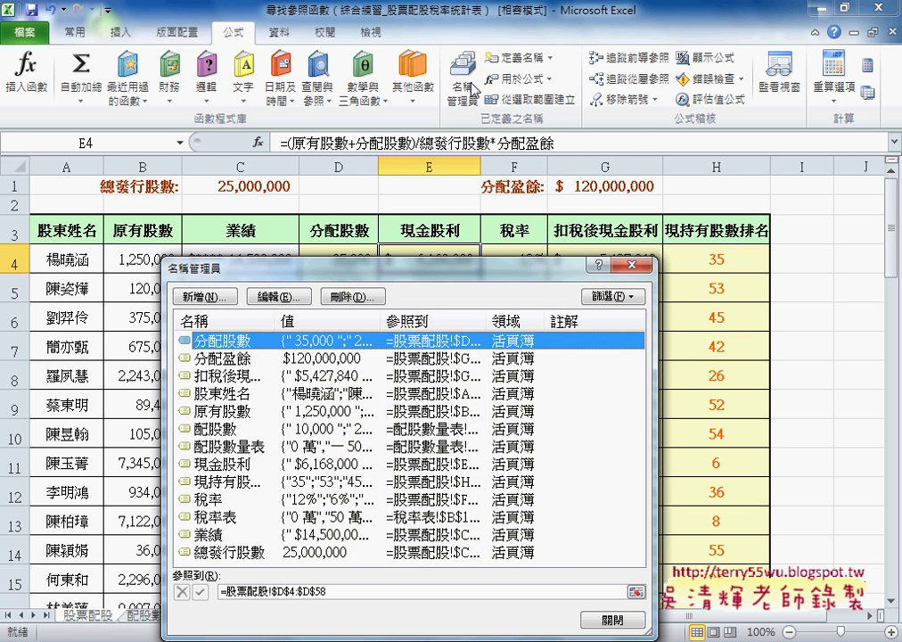